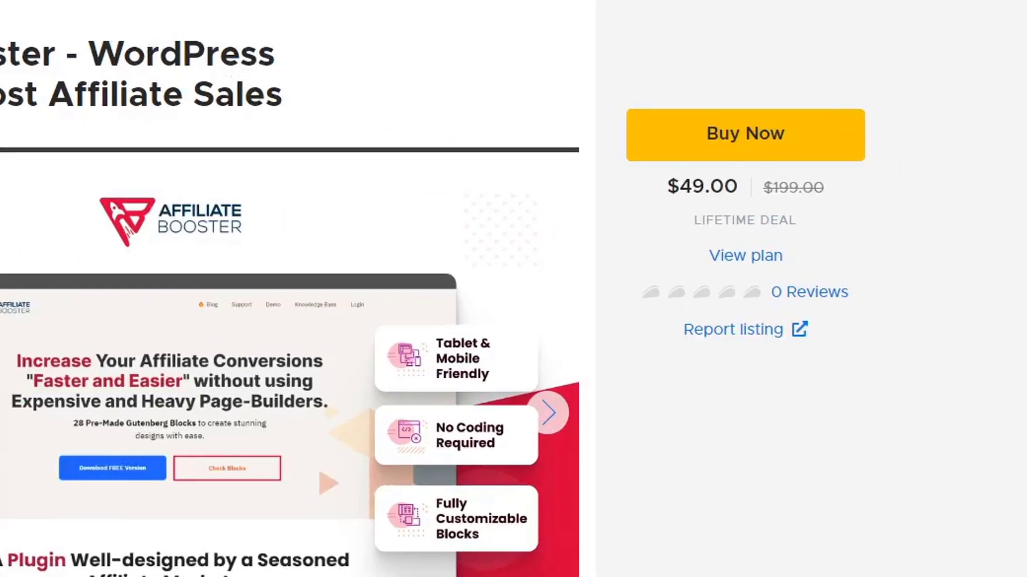
- Add the $49 Affiliate Booster lifetime deal to the cart and proceed to checkout
left_click(845, 153)
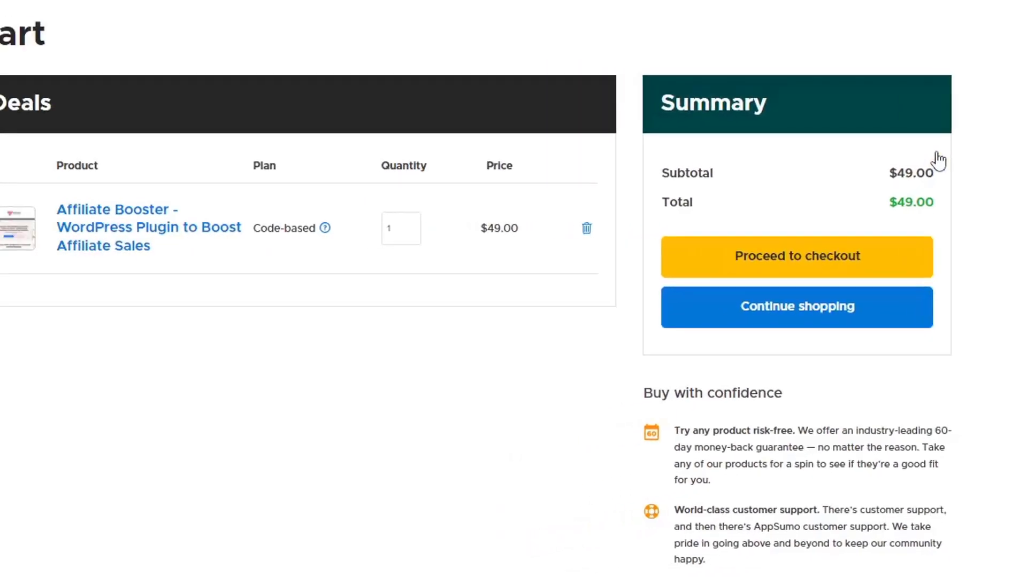
left_click(912, 257)
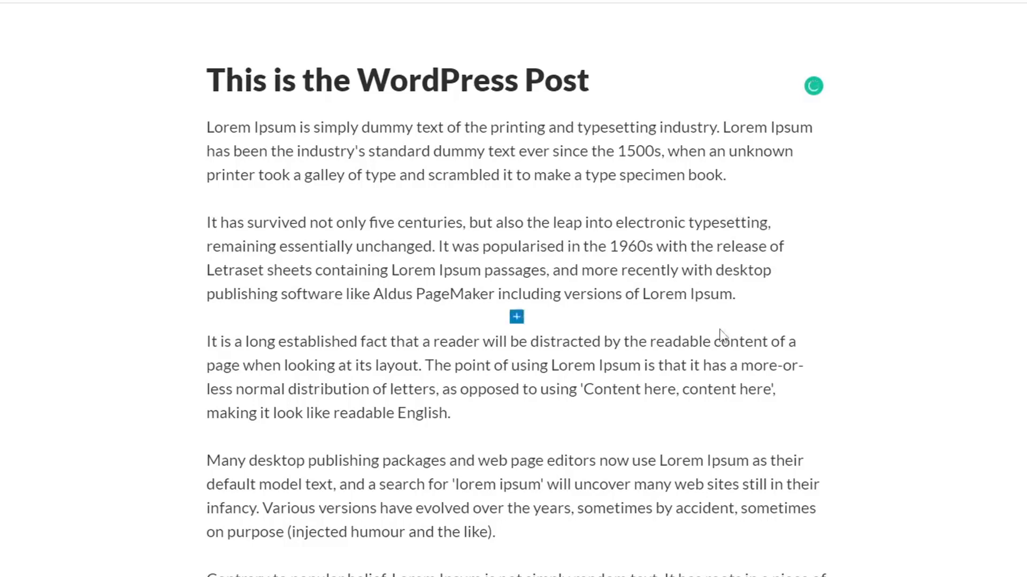
- Insert an empty block below the WordPress post paragraph that ends with "making it look like readable English."
scroll(518, 260, "down", 3)
left_click(514, 255)
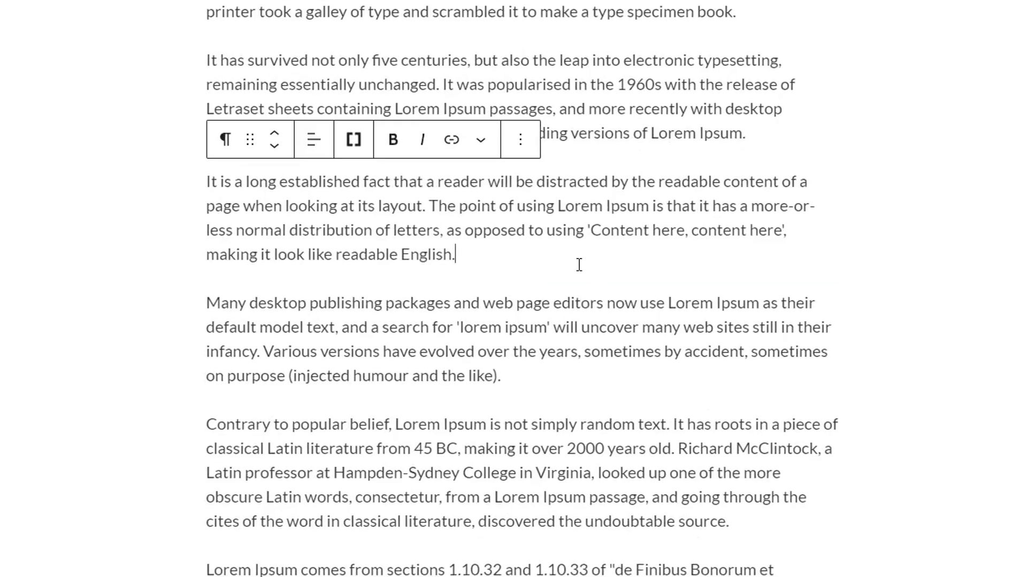
key("Return")
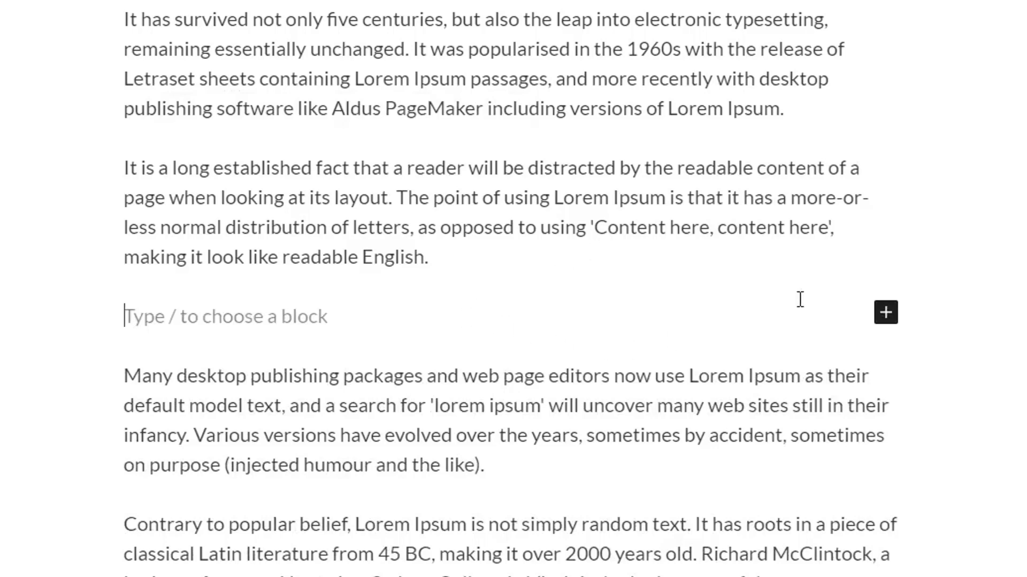
- Search the blocks available for the empty line for "AB" and for "COMPA", and close the search without inserting anything
left_click(885, 312)
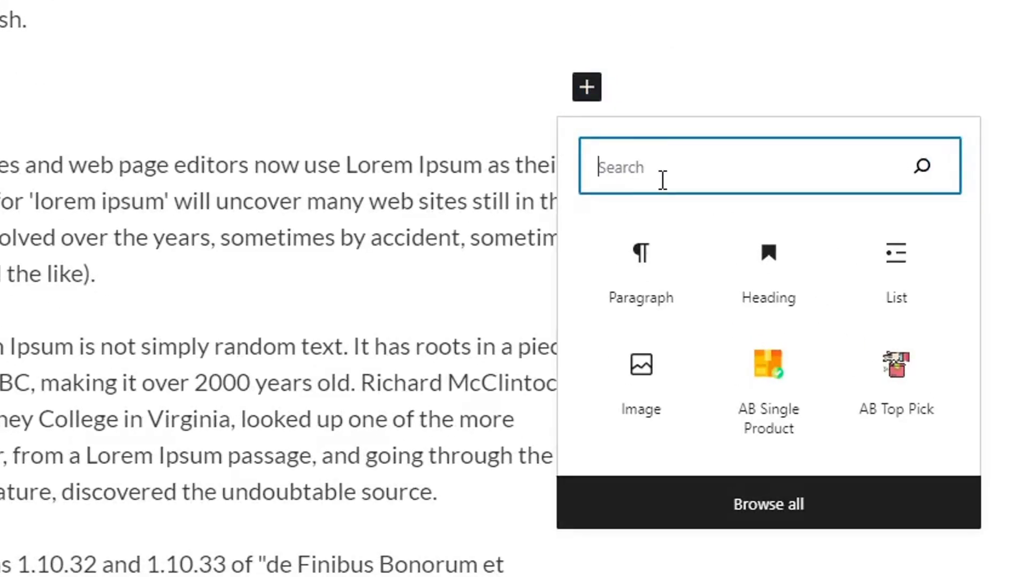
type("Av")
key("BackSpace")
type("B")
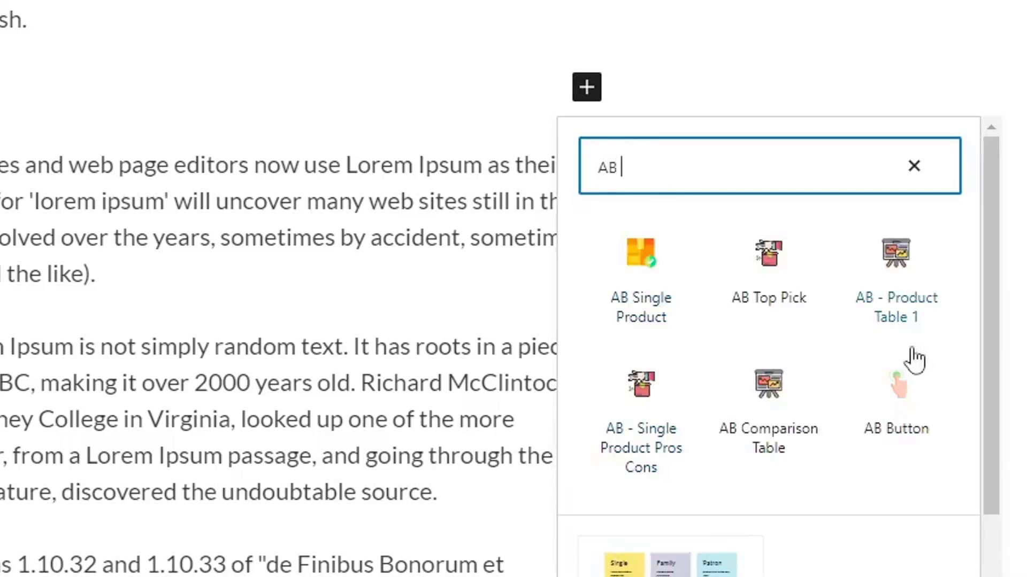
key("ctrl+a")
type("COMP")
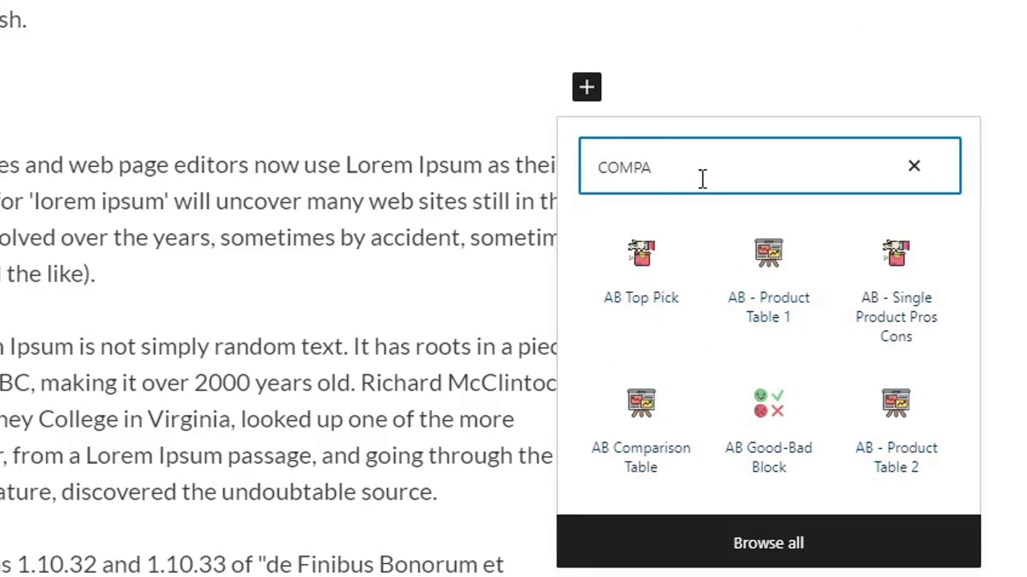
left_click(330, 90)
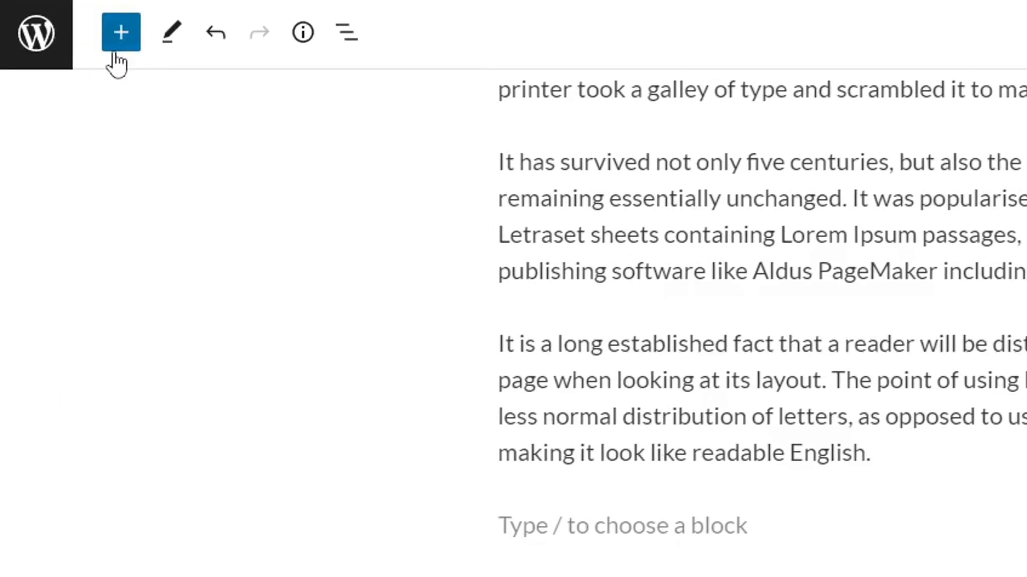
- Search the full block library for "AB", clear the search and browse the complete list of blocks
left_click(114, 54)
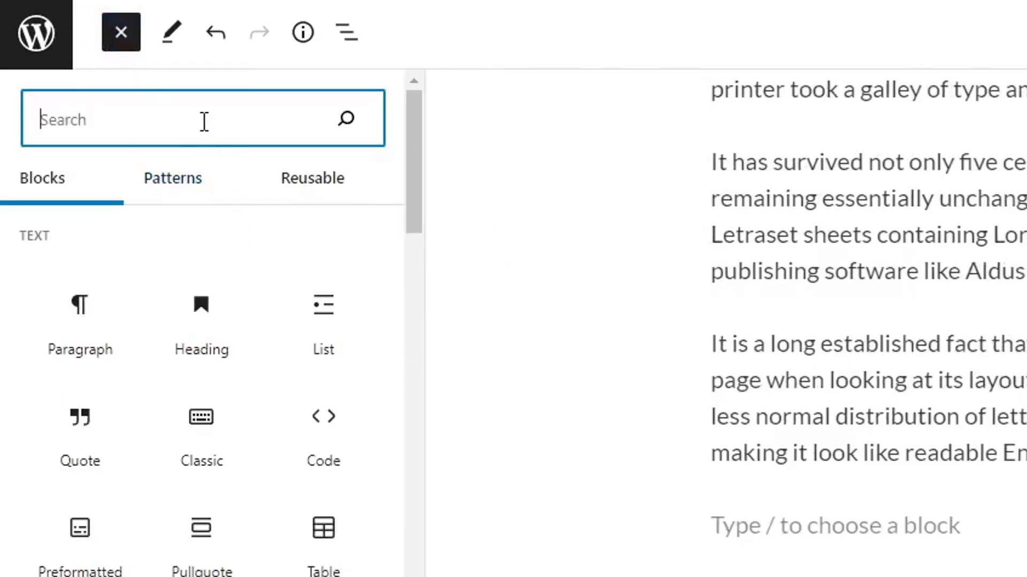
type("AB")
double_click(153, 124)
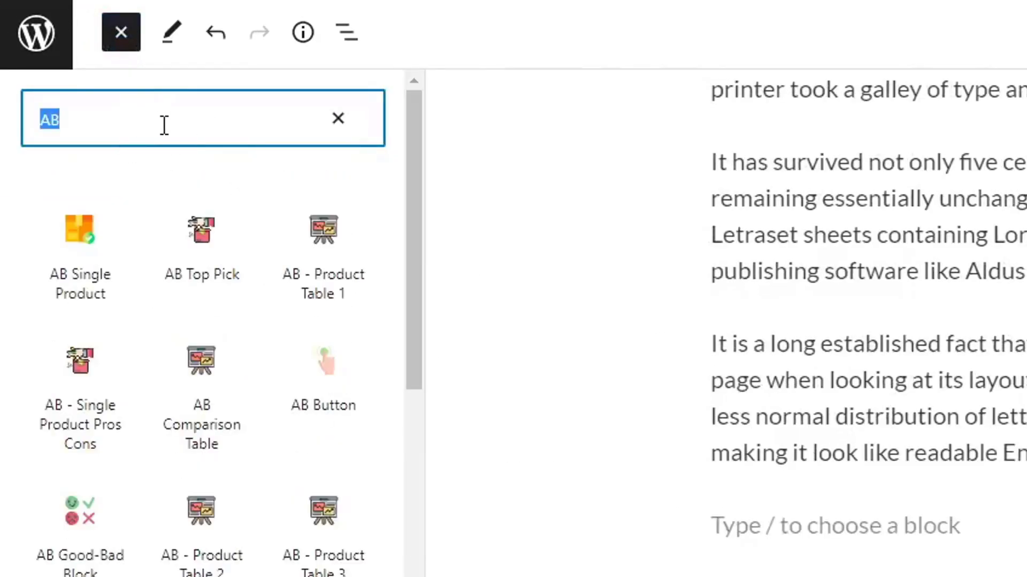
mouse_move(201, 514)
key("BackSpace")
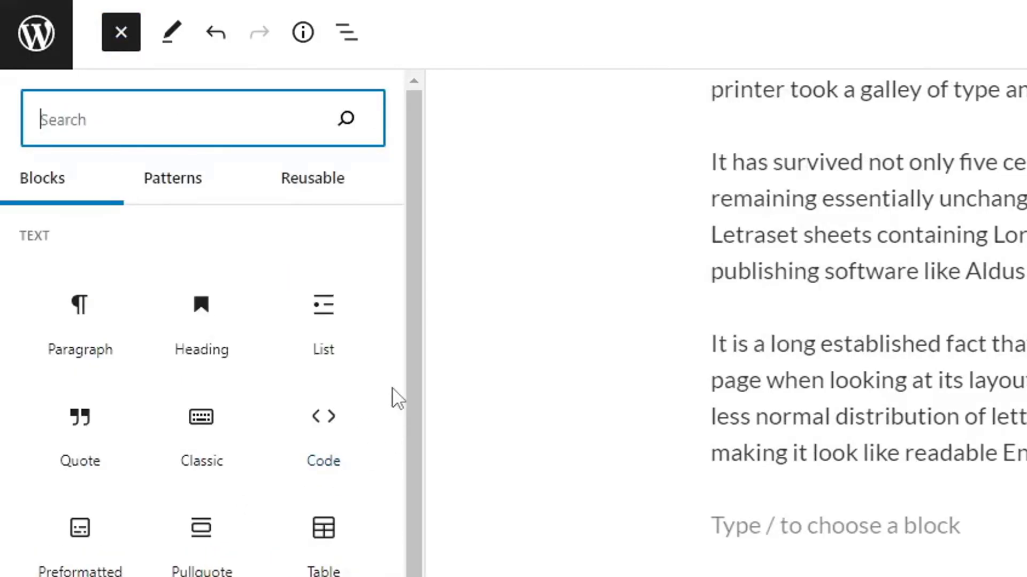
left_click_drag(415, 239, 223, 400)
scroll(156, 354, "down", 20)
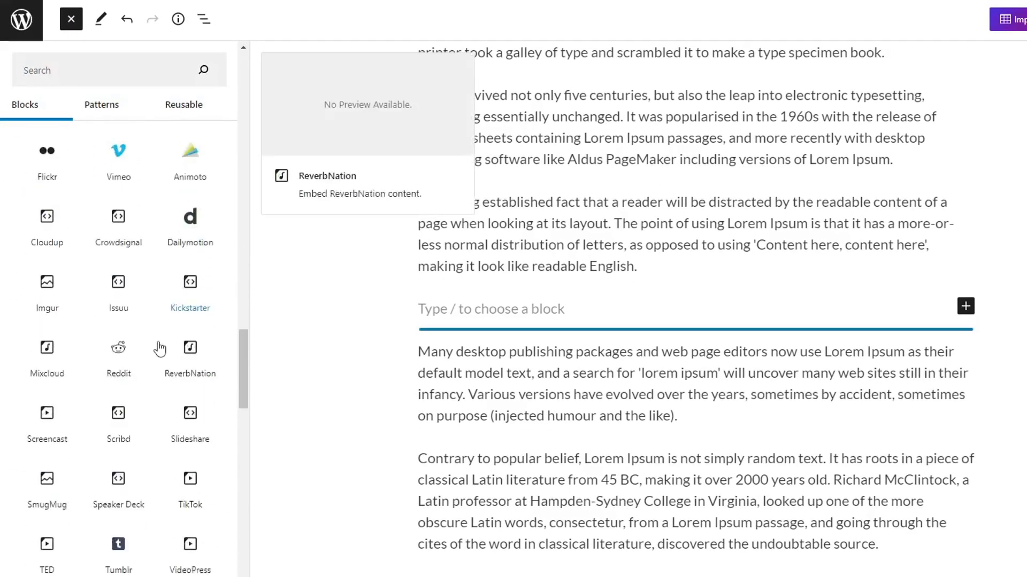
scroll(162, 326, "down", 1)
mouse_move(111, 248)
- Insert an AB - Single Product Pros Cons block in the empty line using the slash command "/COMP"
left_click(419, 312)
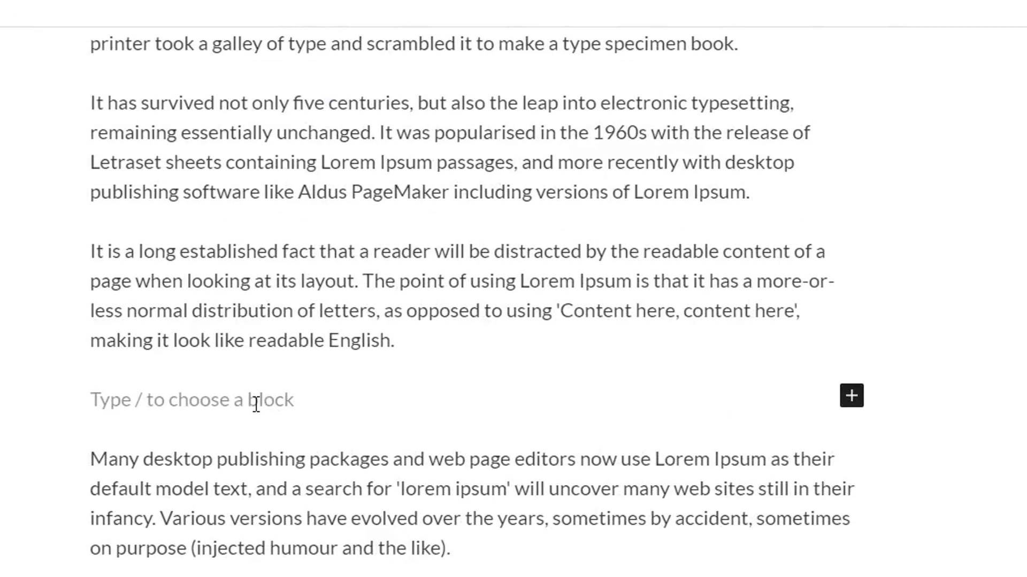
type("/")
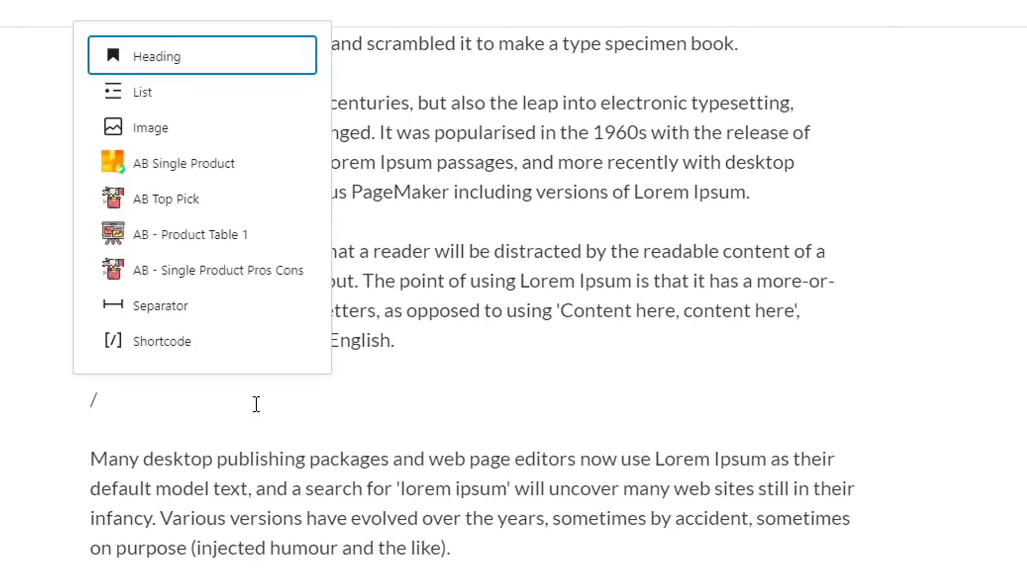
type("COMP")
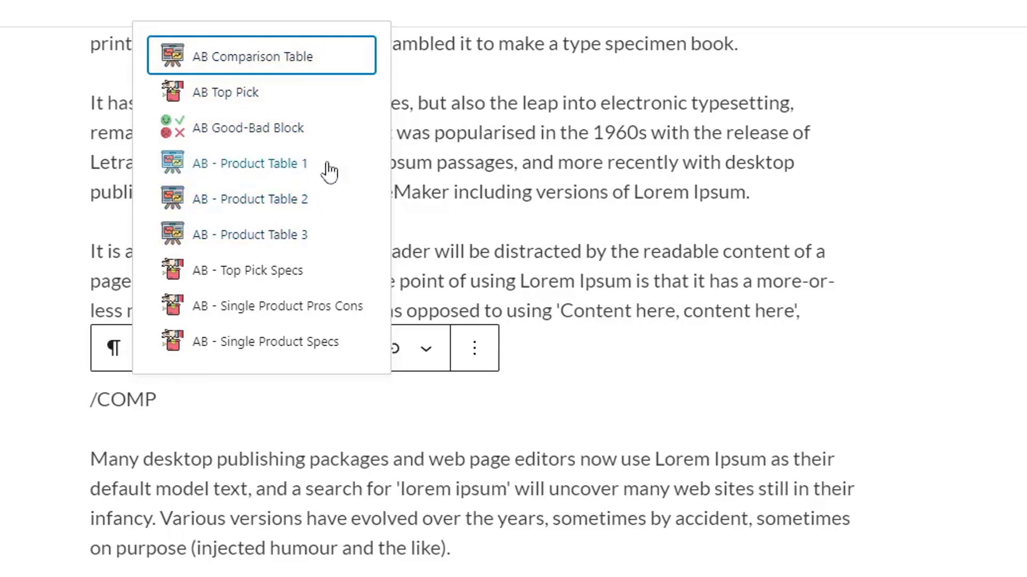
left_click(260, 309)
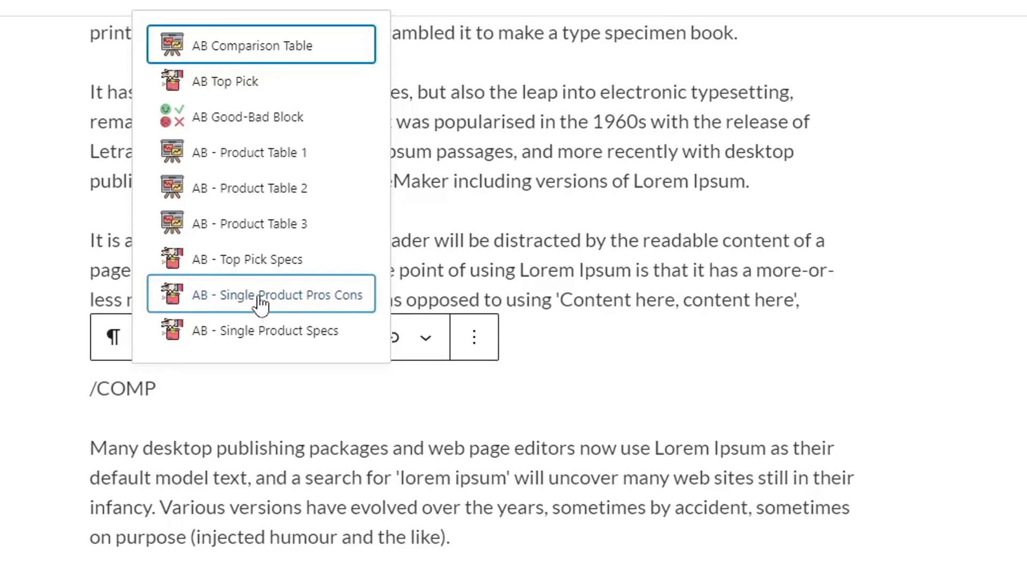
scroll(952, 61, "down", 3)
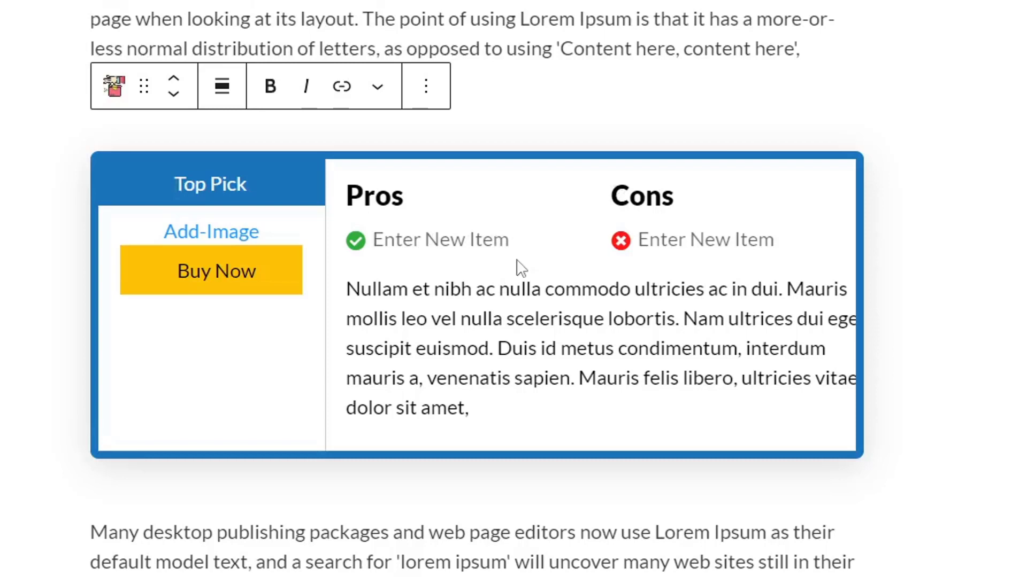
- In the product block's General Settings, switch the Pros section, Cons section and Main Content off and back on
left_click(190, 284)
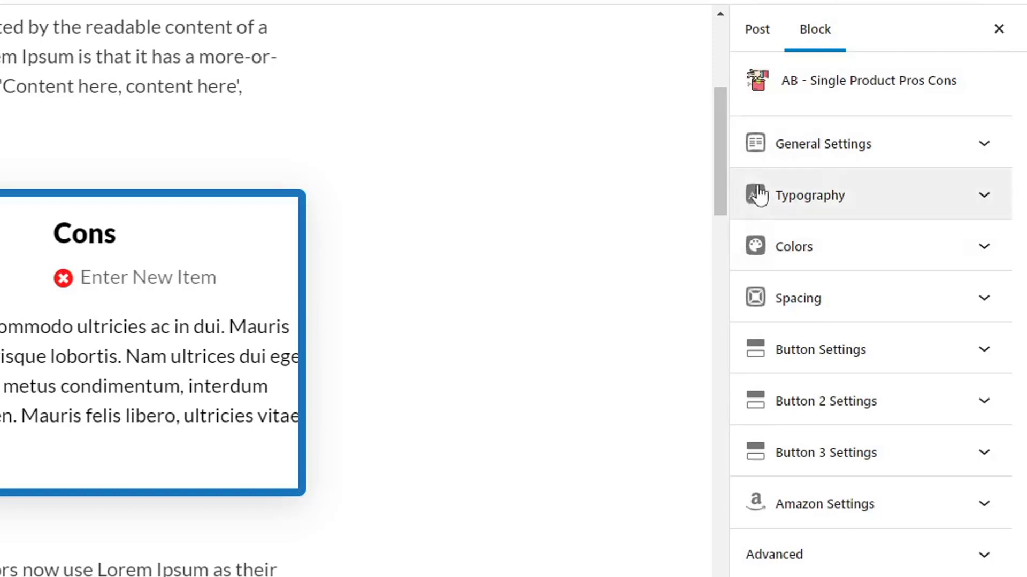
left_click(826, 149)
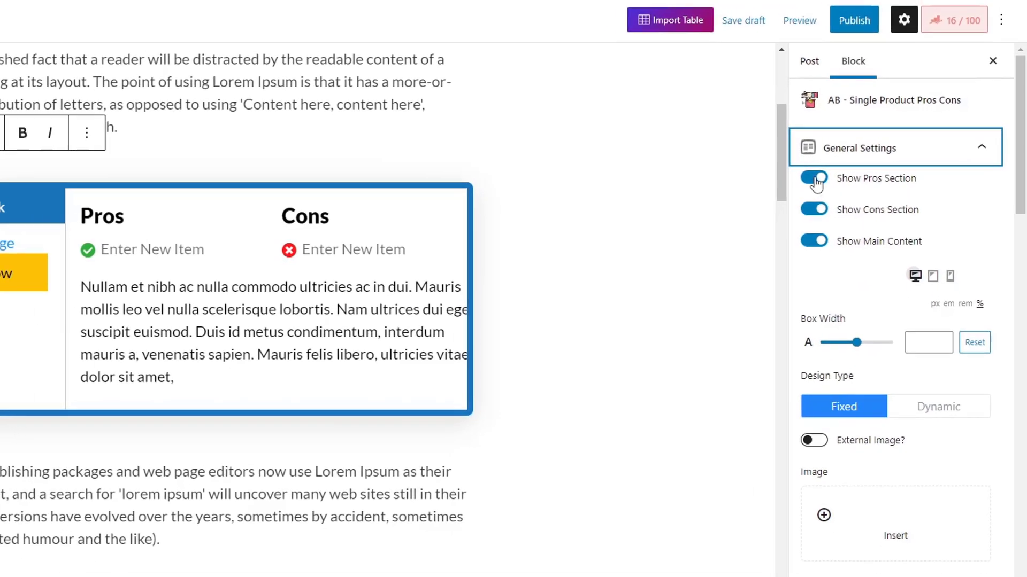
left_click(816, 179)
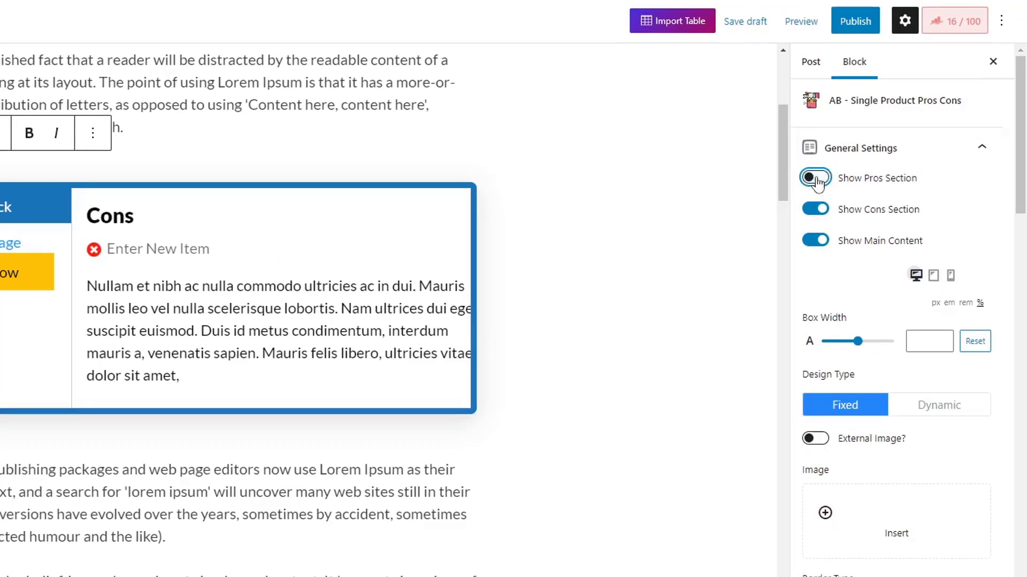
left_click(816, 179)
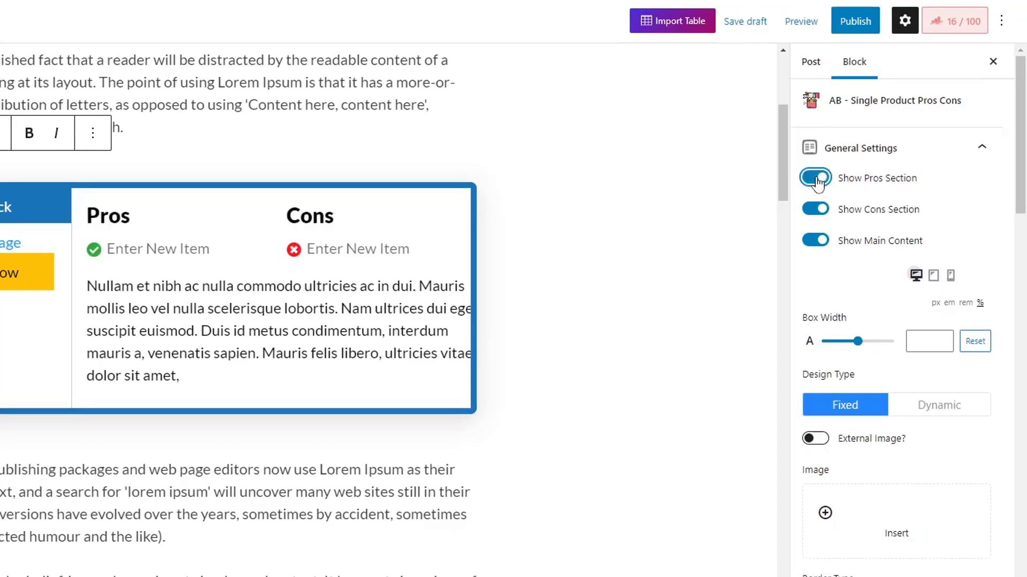
left_click(816, 209)
left_click(817, 210)
left_click(815, 242)
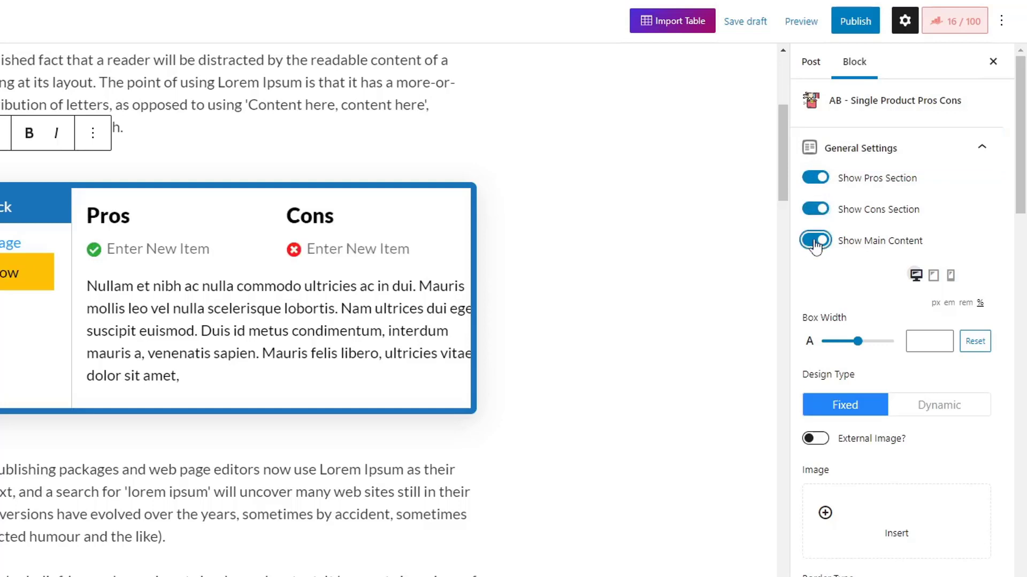
left_click(815, 242)
- Copy the image address of the Dell laptop's enlarged main photo from its Amazon product page
scroll(852, 247, "down", 4)
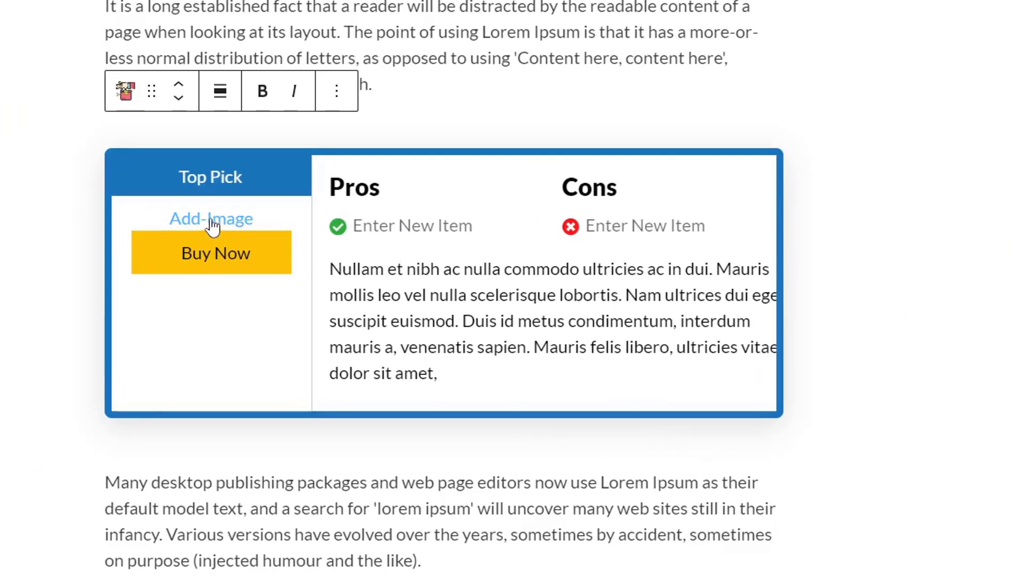
left_click(212, 222)
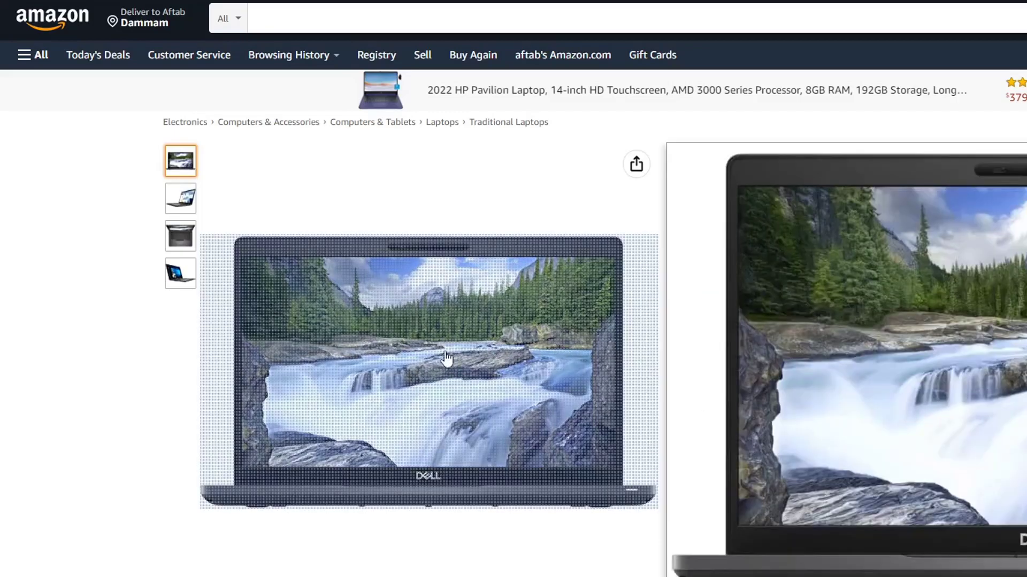
left_click(445, 359)
right_click(512, 207)
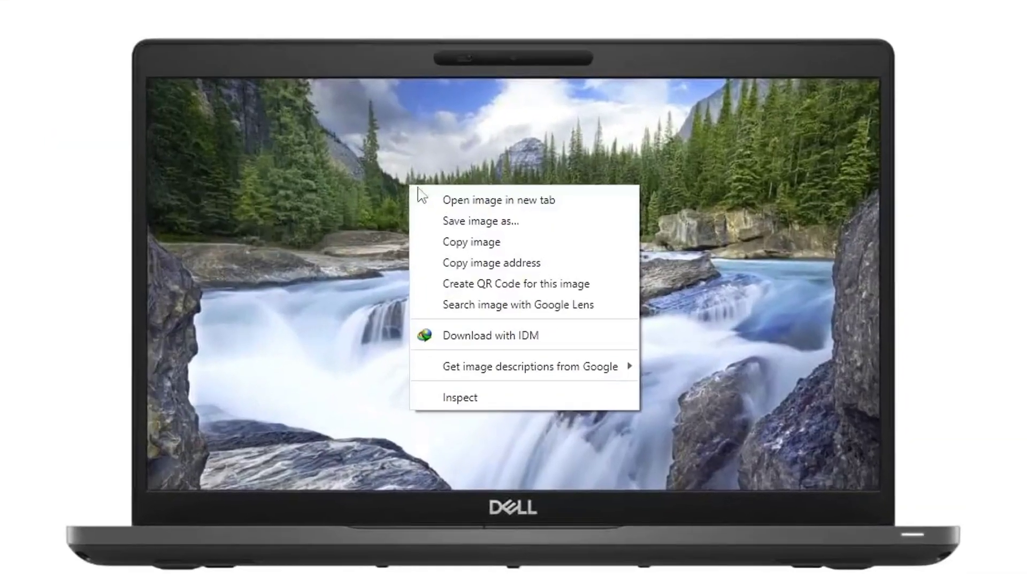
left_click(447, 262)
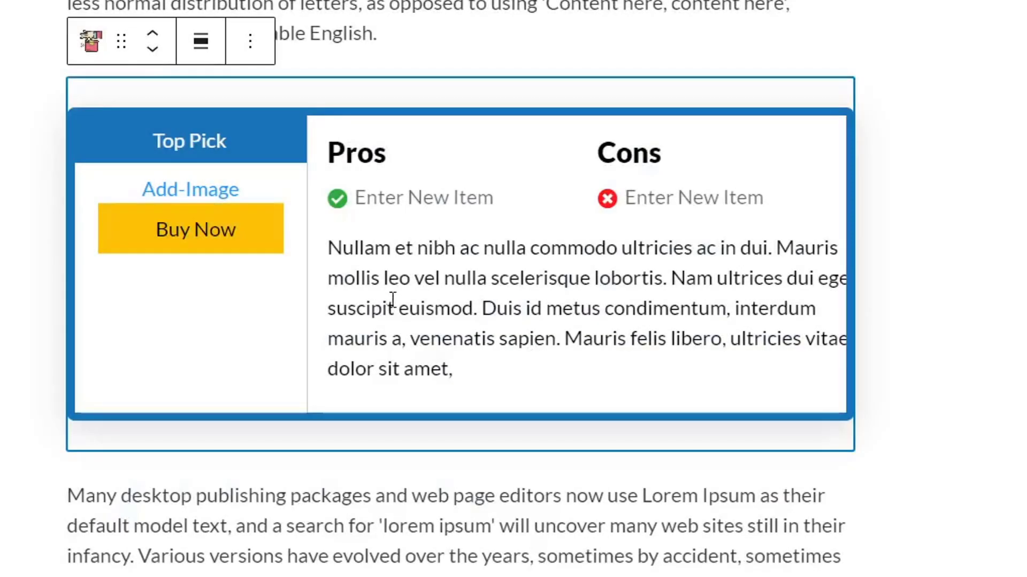
- Enable External Image for the product block and paste the copied laptop image address as its source
left_click(389, 282)
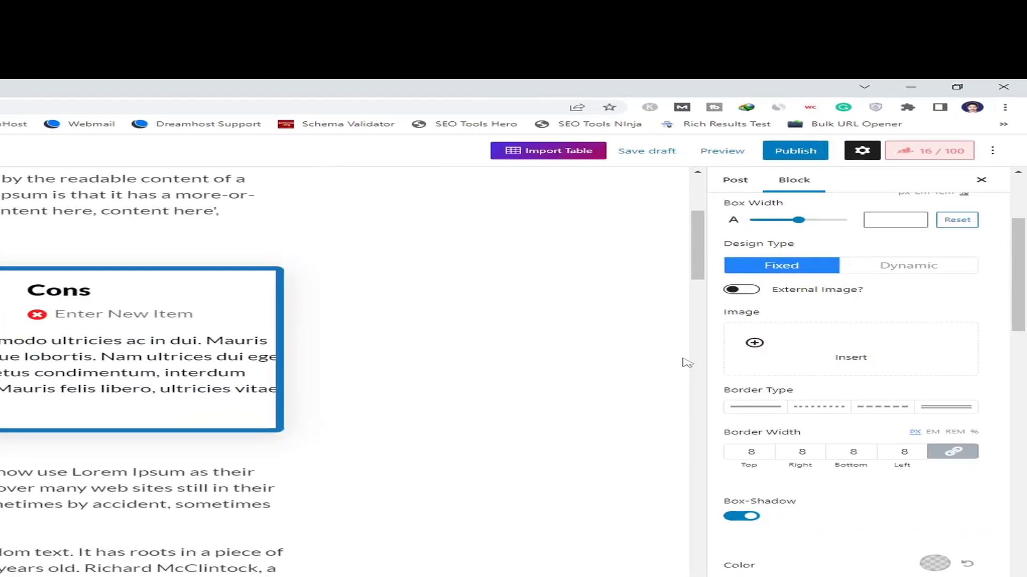
scroll(910, 339, "up", 3)
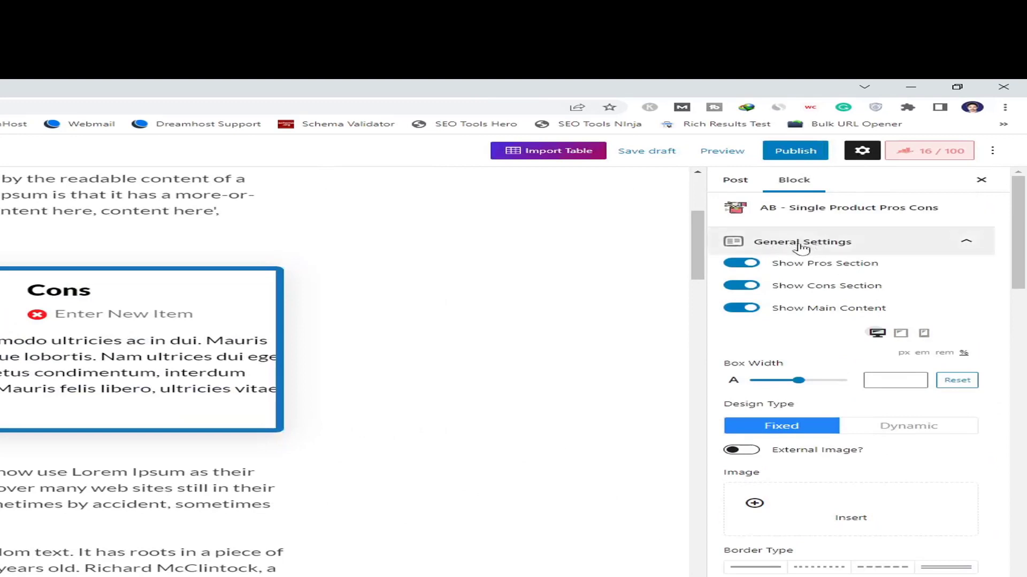
scroll(863, 348, "down", 2)
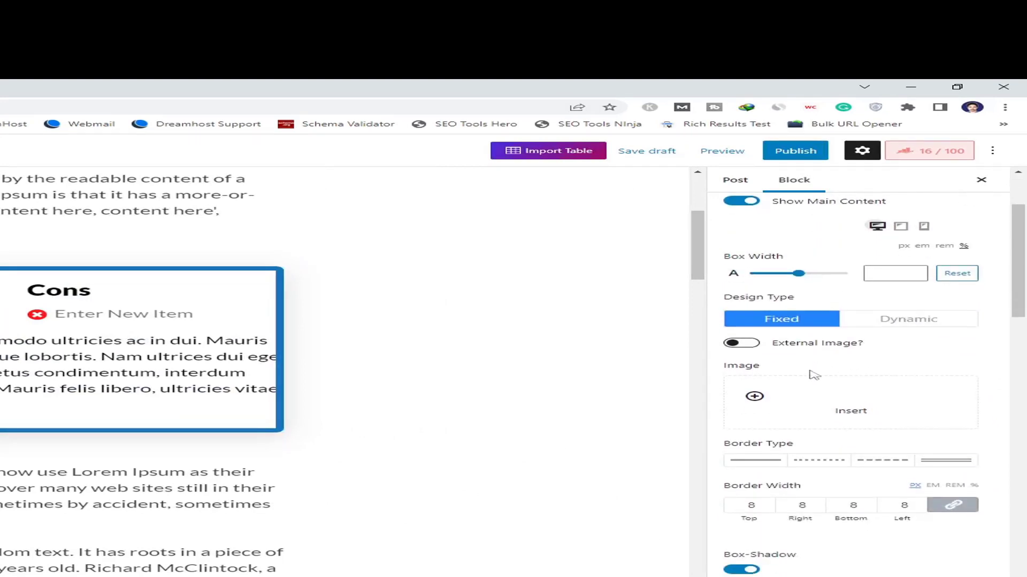
left_click(743, 344)
right_click(787, 390)
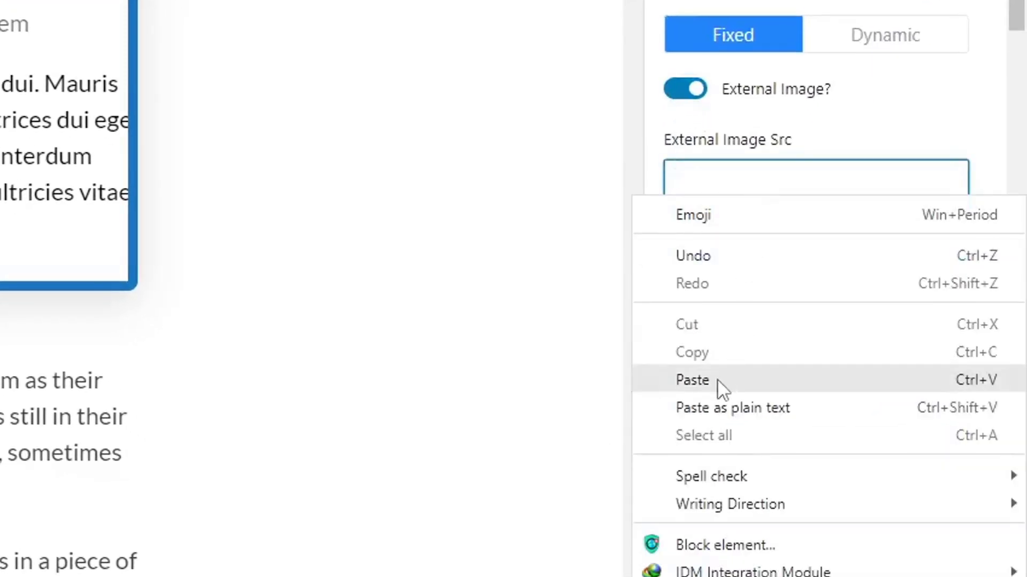
left_click(717, 379)
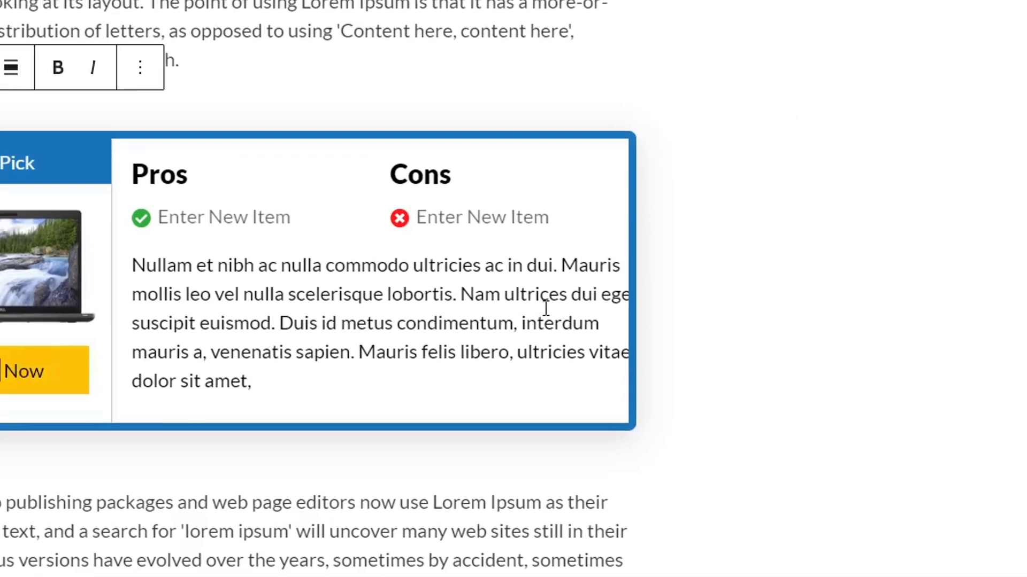
- In the first button's settings, enable Open link in new Tab and Rounded Button for the Buy Now button
left_click(987, 132)
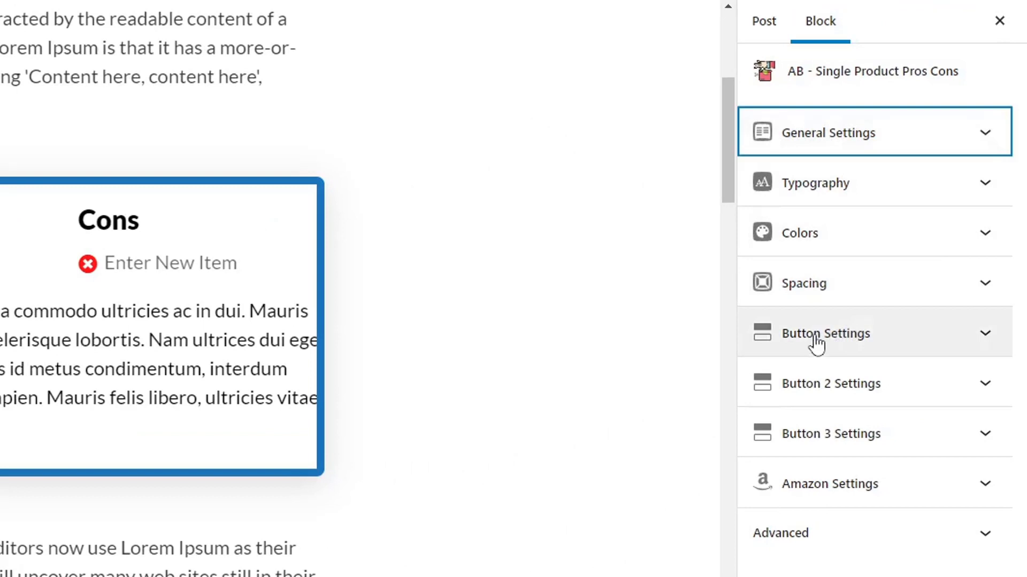
left_click(819, 345)
scroll(813, 342, "down", 2)
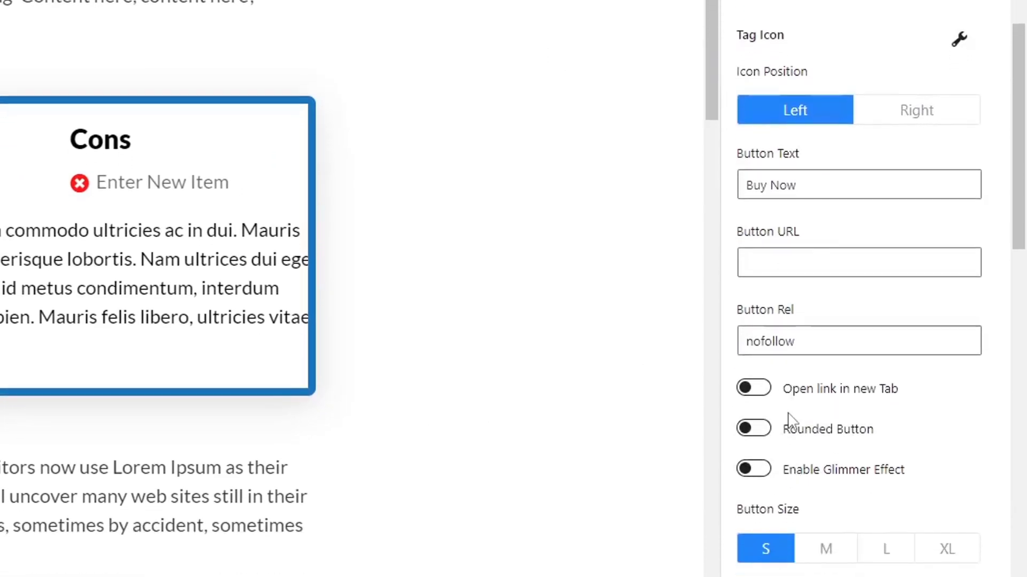
left_click(753, 393)
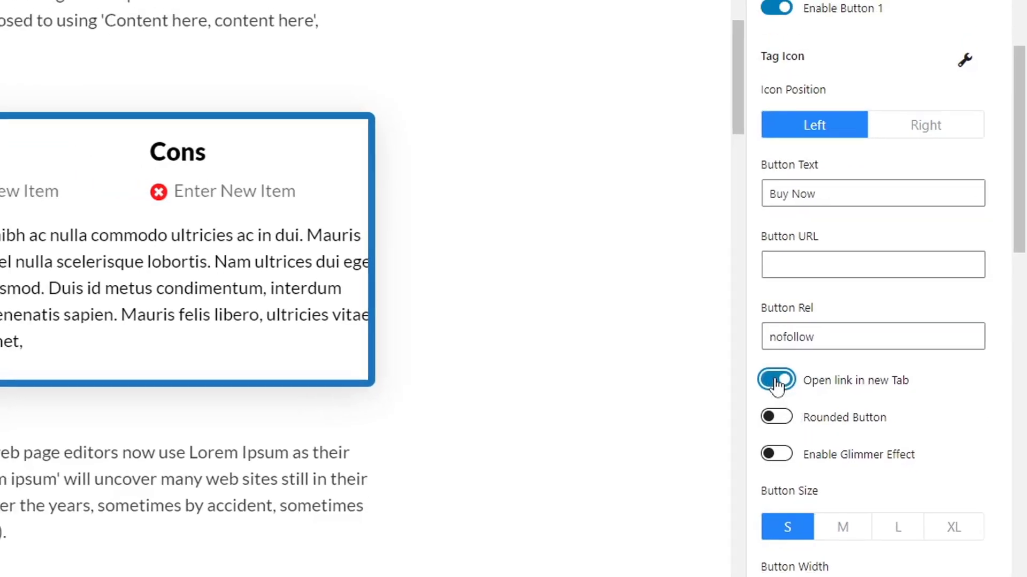
left_click(837, 385)
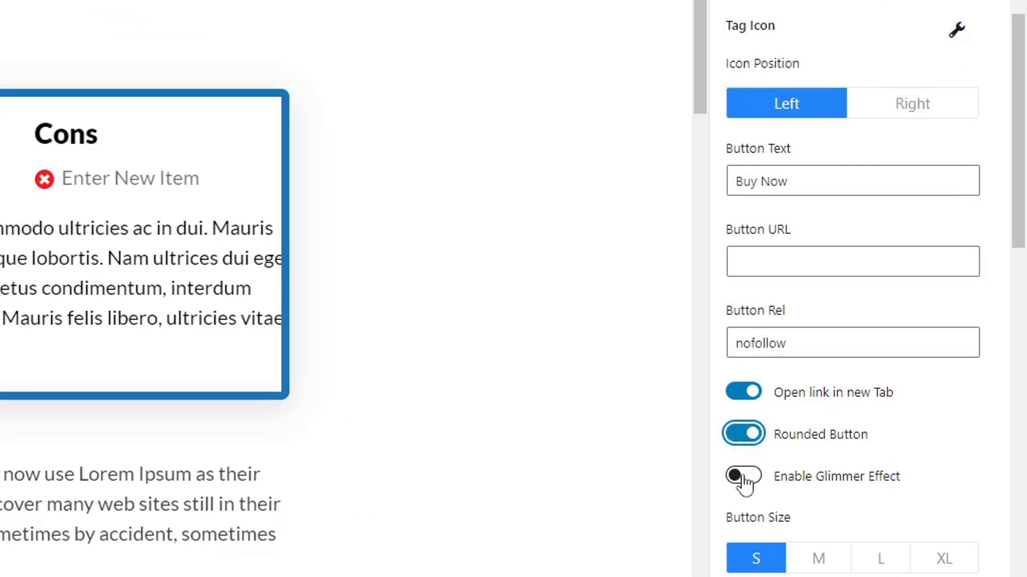
- Enable Glimmer Effect for the first button and change its button text to "Check Price"
left_click(744, 479)
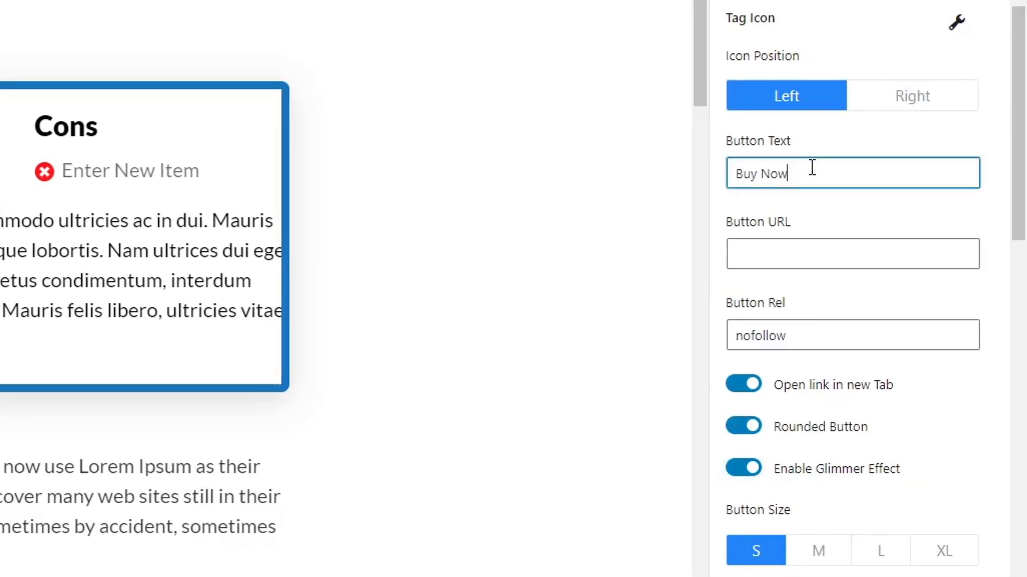
left_click_drag(814, 167, 726, 177)
type("Check Price")
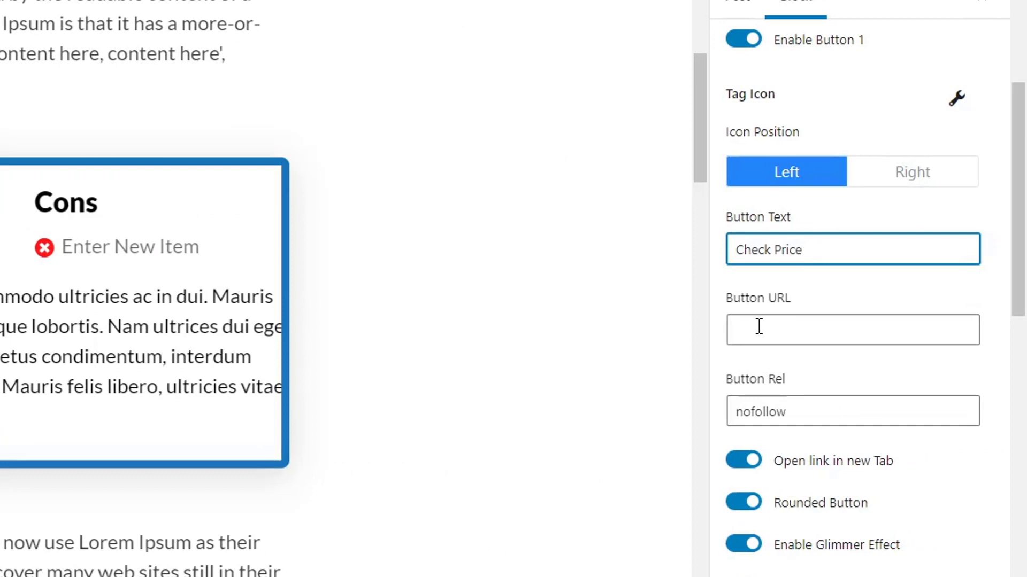
left_click(759, 326)
right_click(750, 323)
key("Escape")
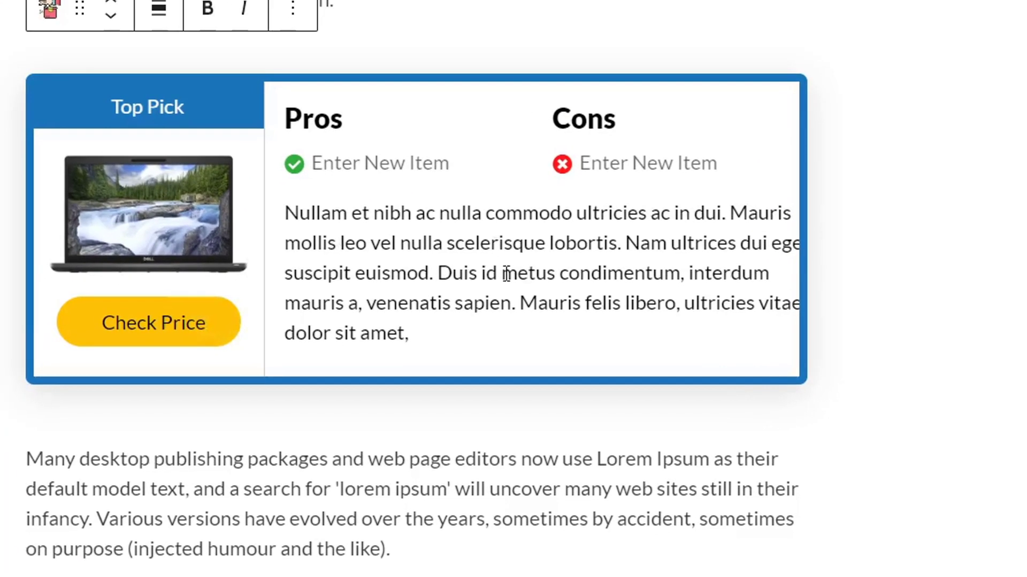
- In the product description, correct "dui" before "eget" to "DUI" and insert a line break before "interdum"
left_click(506, 274)
left_click(776, 251)
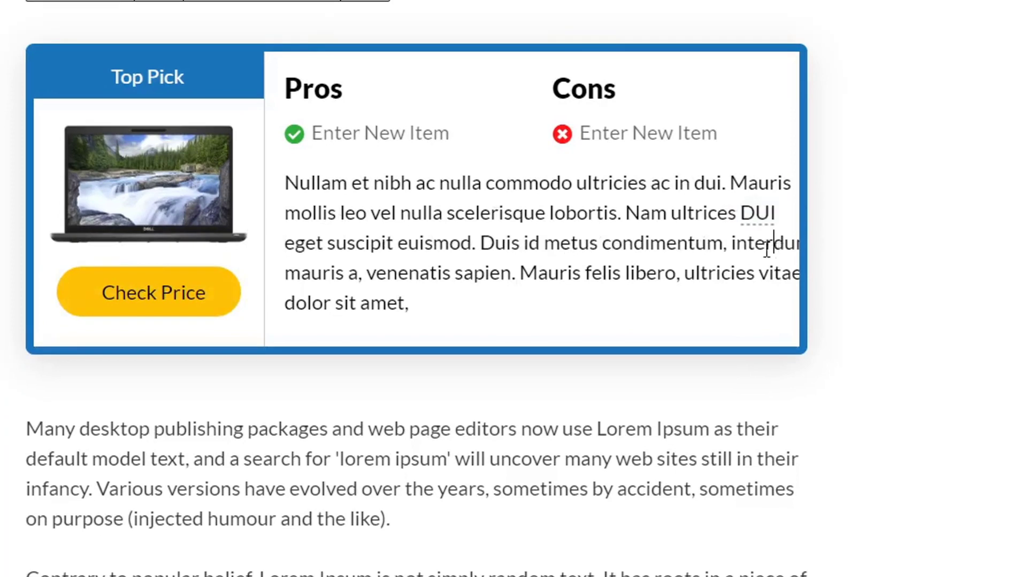
left_click(731, 250)
key("Return")
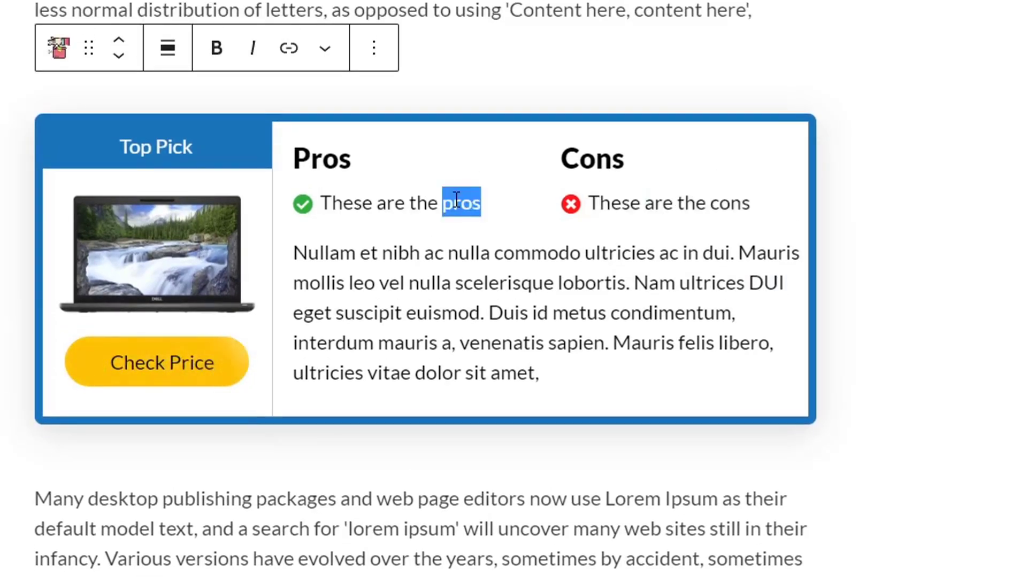
- Extend the Pros and Cons lists with repeated items reading "These are the pros" and "These are the cons"
triple_click(455, 201)
key("ctrl+c")
left_click(495, 207)
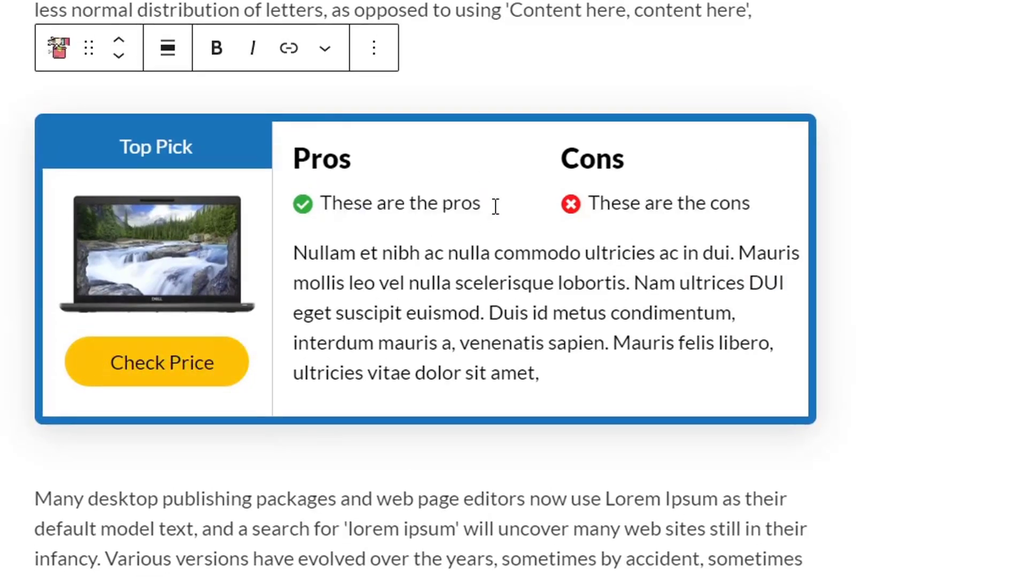
key("Return")
key("ctrl+v")
key("Return")
key("ctrl+v")
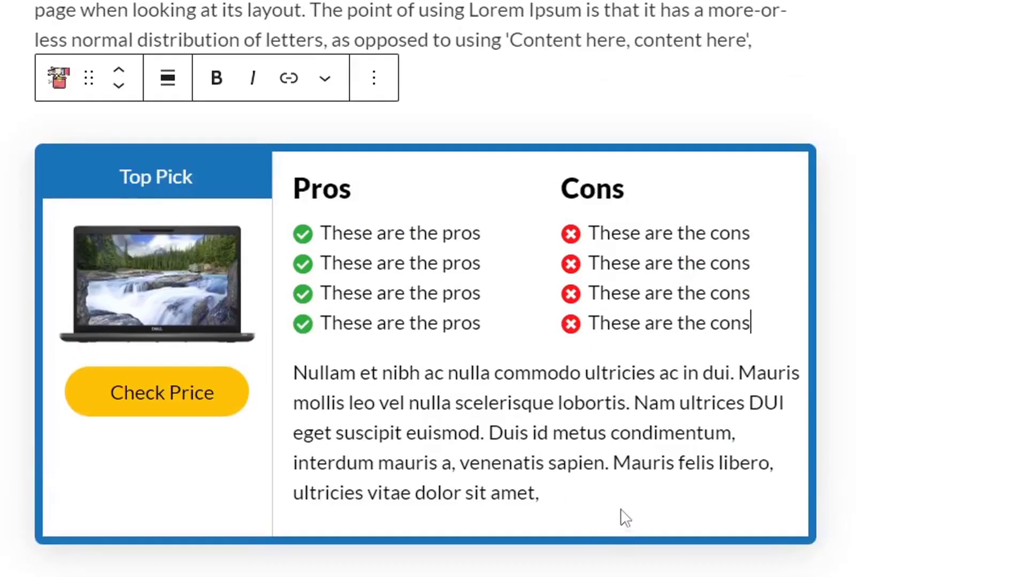
- Delete the description text from "Duis id metus" onward and trim the Pros and Cons lists to three items each
left_click_drag(540, 493, 488, 434)
key("BackSpace")
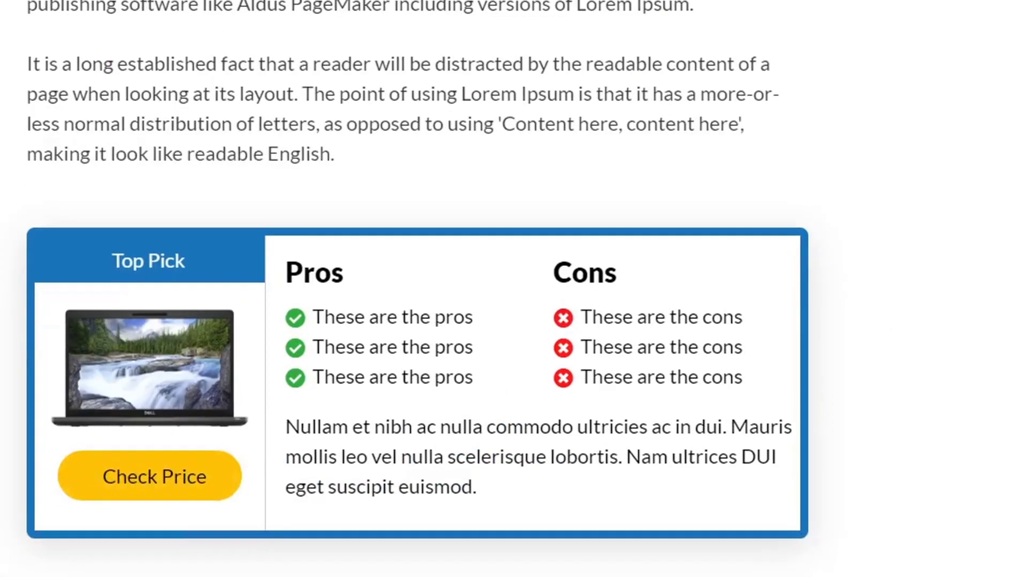
- Review the product box in the post, examining its pros list, cons list, description and Check Price button
scroll(514, 288, "down", 5)
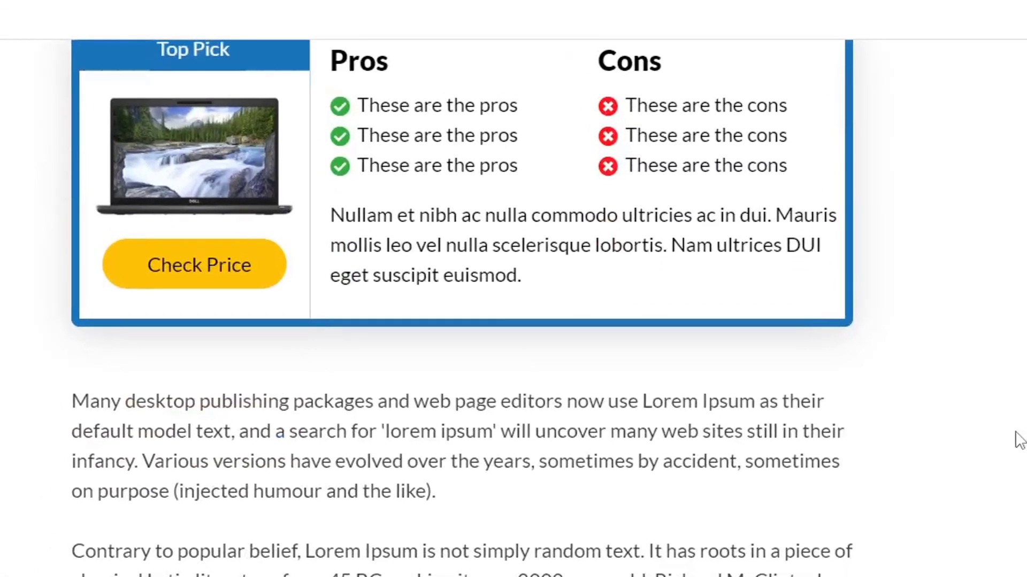
scroll(1015, 440, "up", 5)
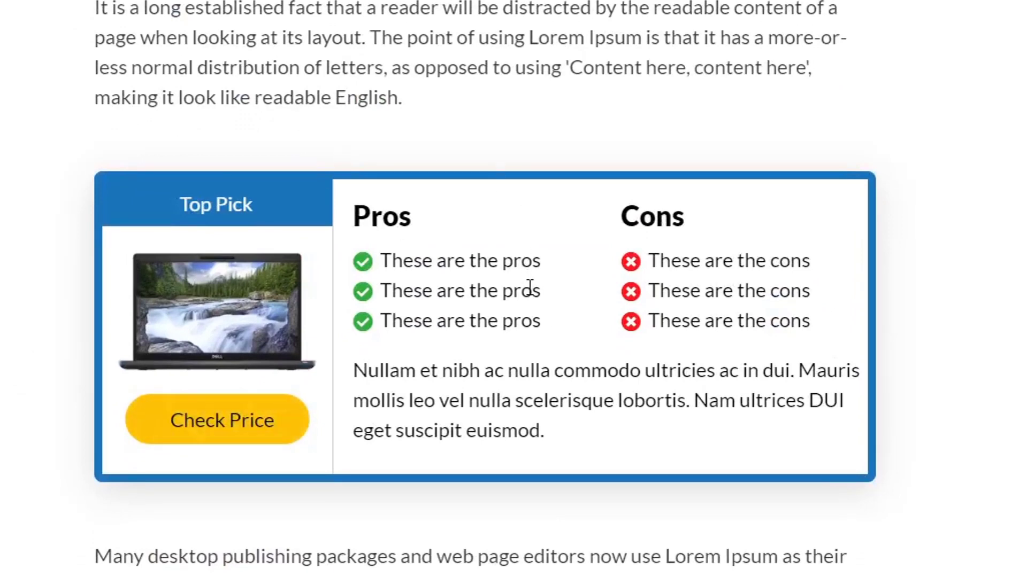
scroll(946, 339, "up", 5)
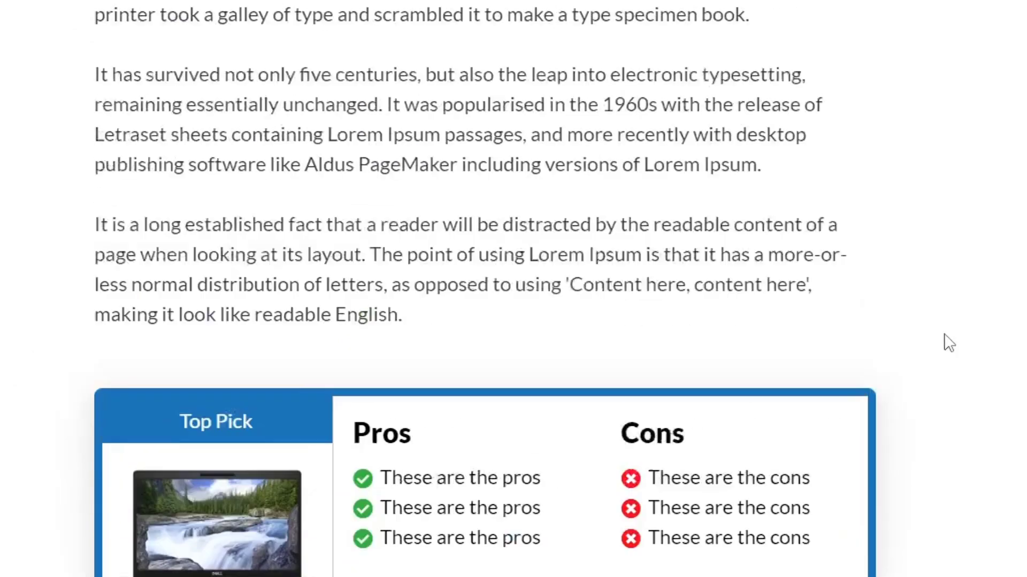
scroll(865, 270, "down", 3)
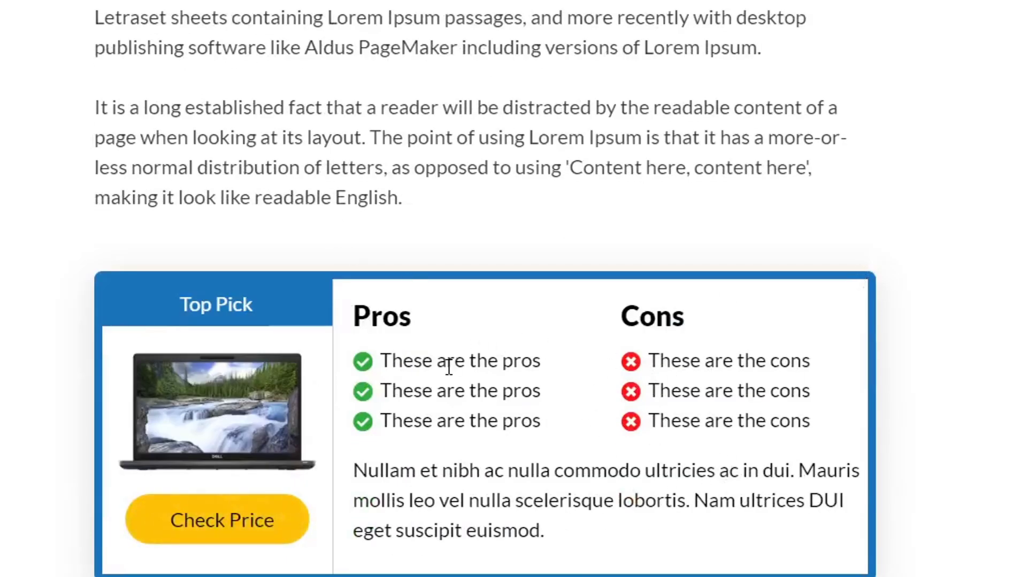
scroll(385, 362, "down", 2)
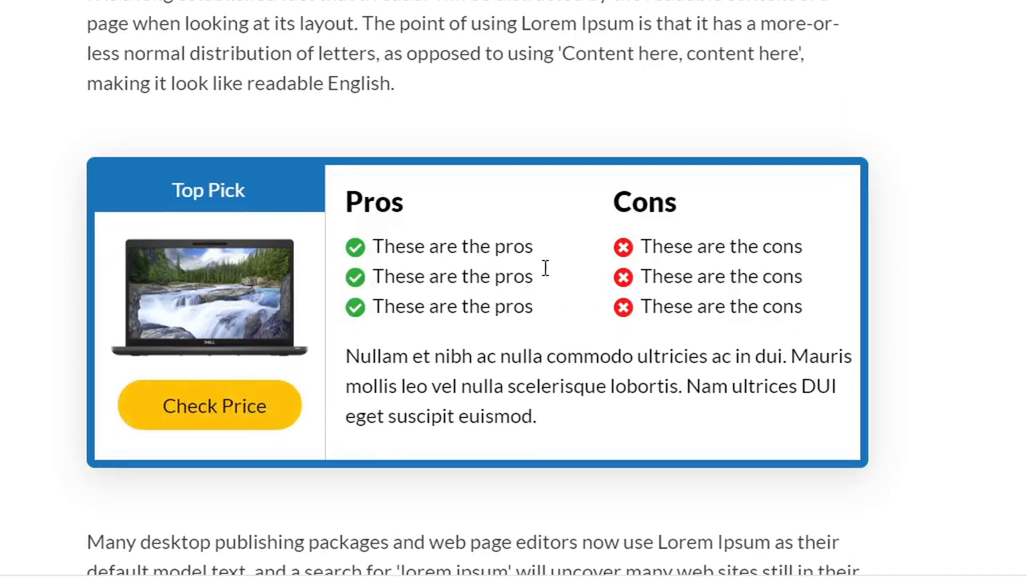
left_click_drag(554, 305, 436, 243)
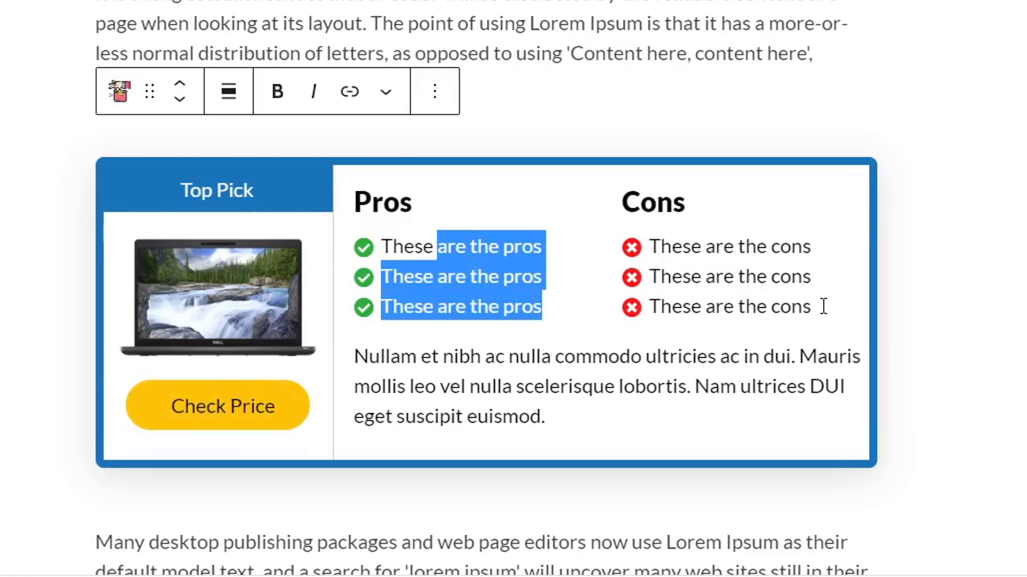
left_click_drag(823, 308, 644, 250)
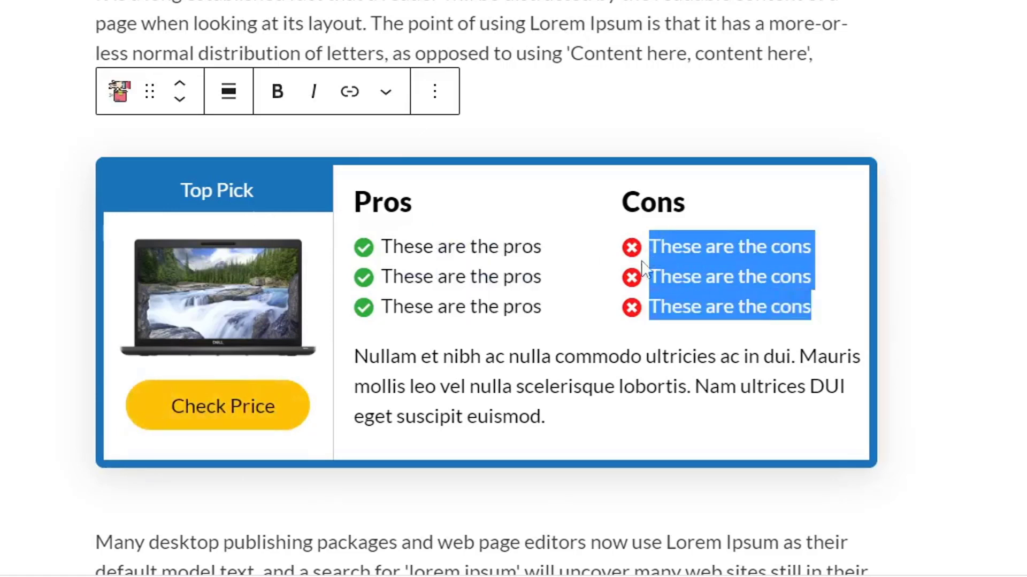
triple_click(500, 366)
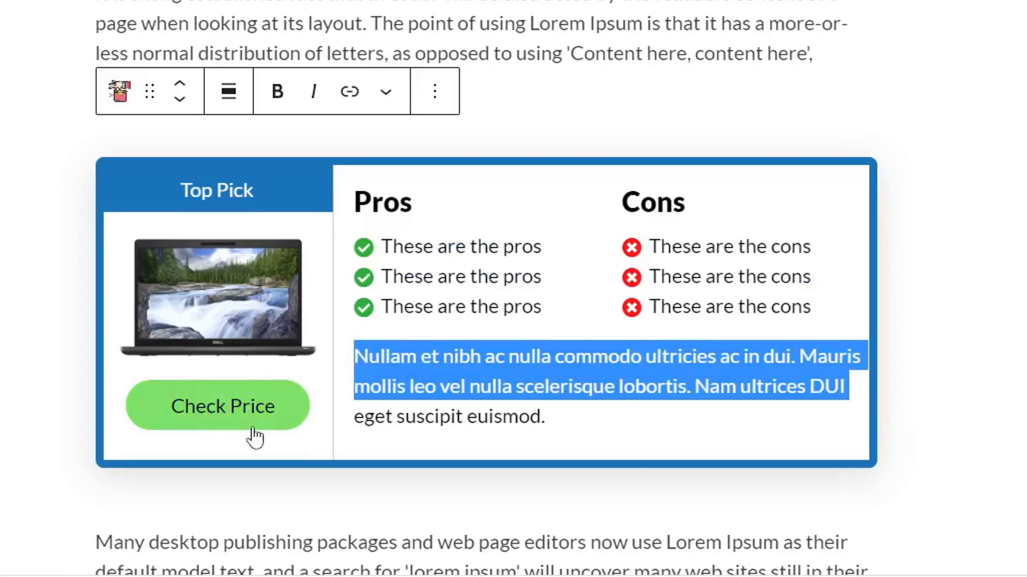
left_click(982, 41)
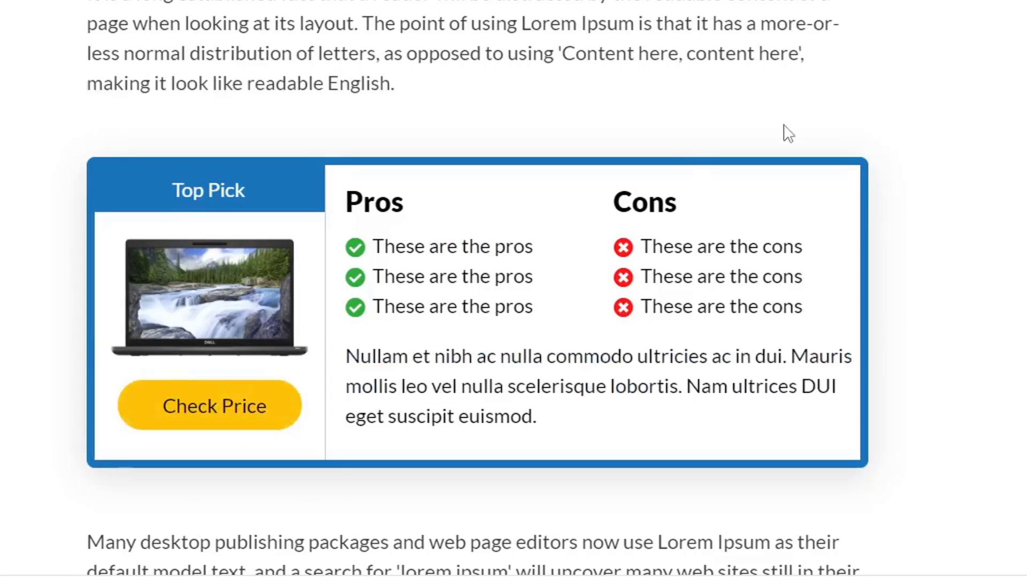
- In the block's General Settings, try the filled square check and plain check as Pros List Icon, and reselect the filled circle check
scroll(807, 141, "up", 2)
left_click(713, 337)
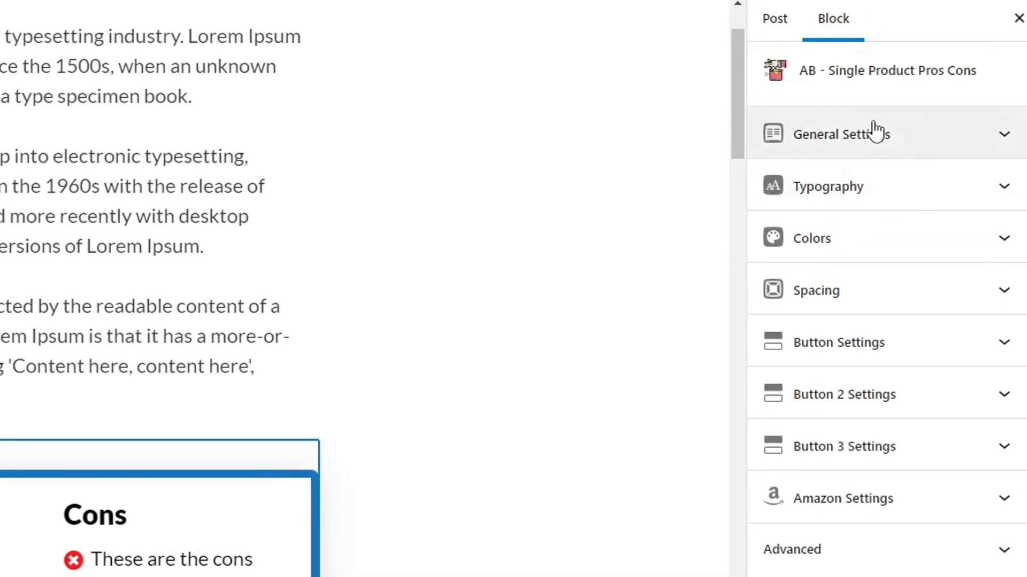
left_click(852, 137)
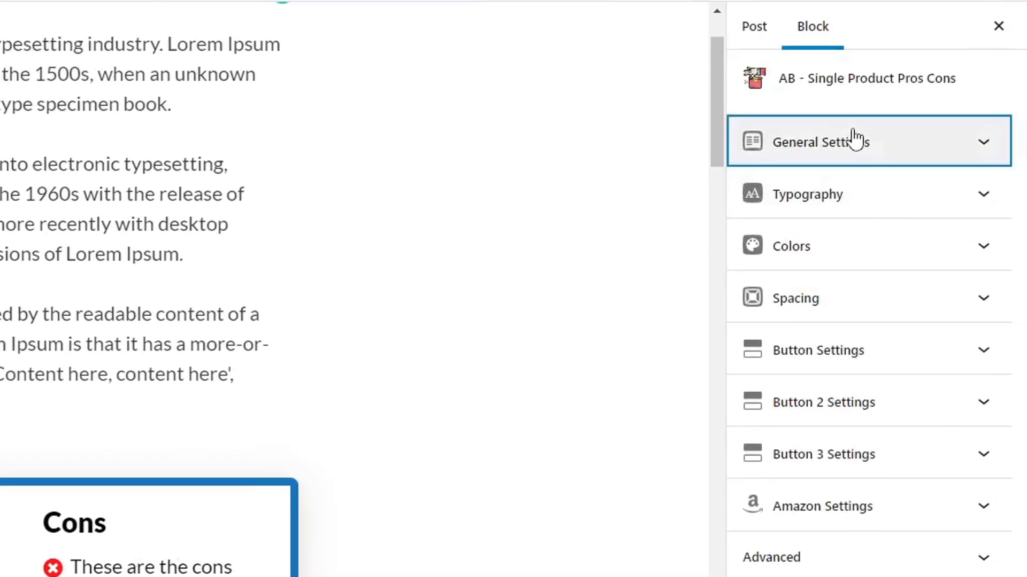
scroll(855, 300, "down", 3)
scroll(920, 374, "up", 1)
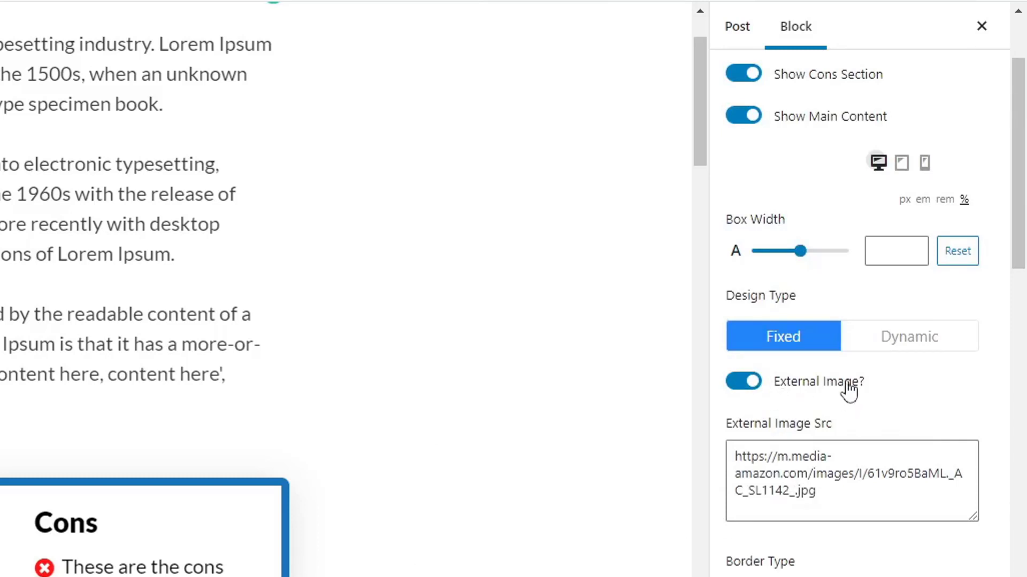
scroll(961, 419, "down", 20)
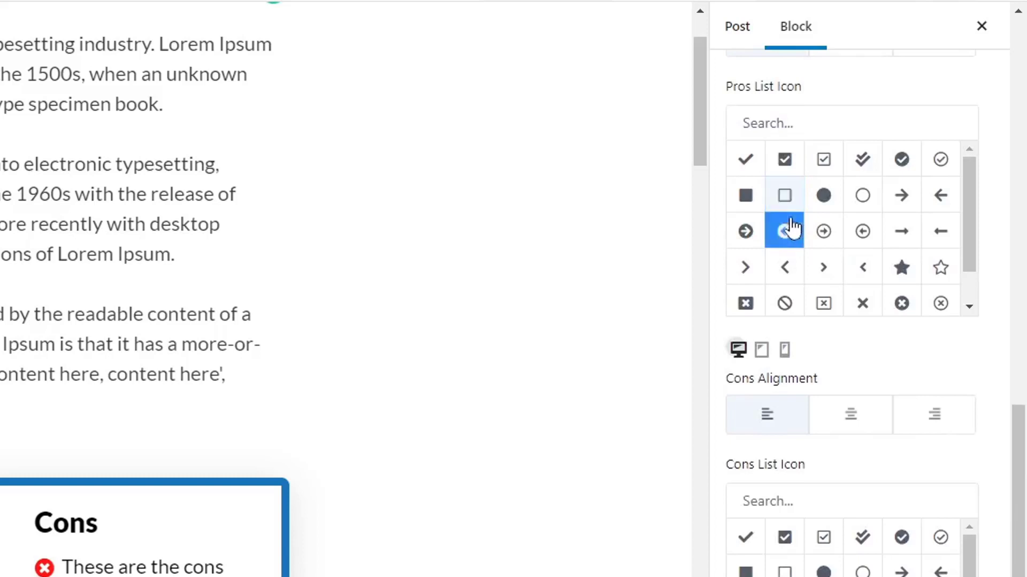
scroll(115, 399, "down", 3)
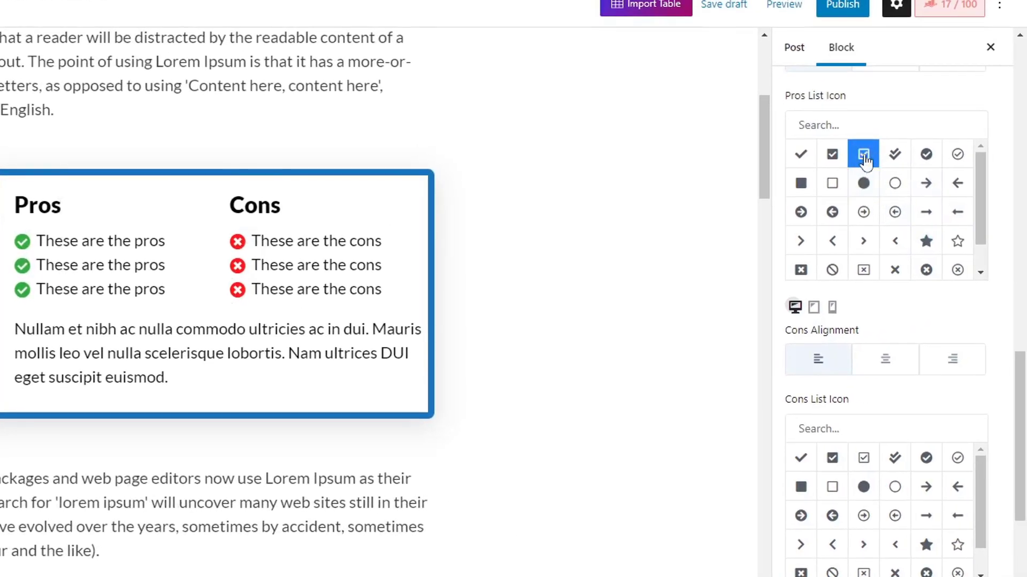
left_click(832, 156)
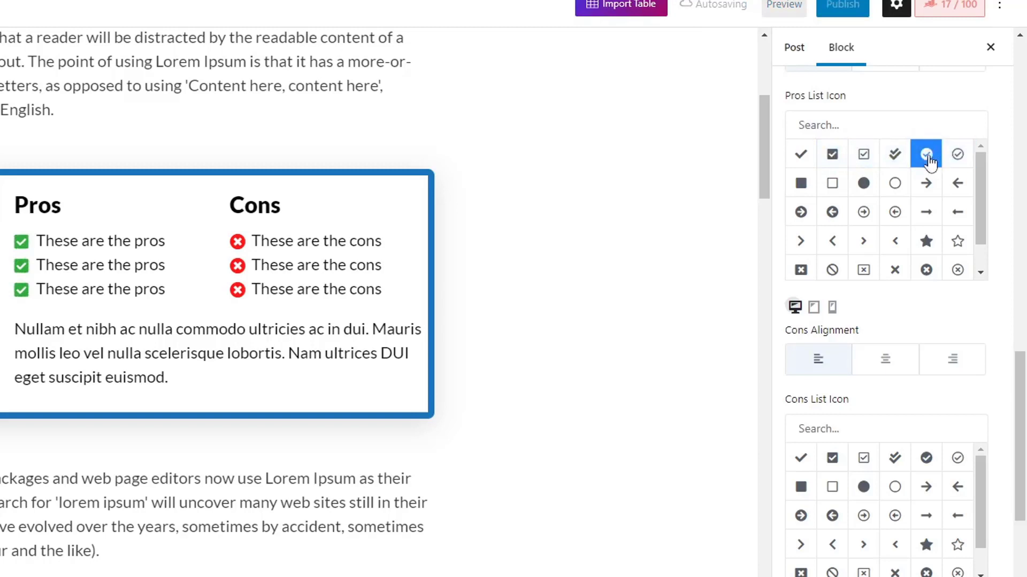
left_click(801, 159)
left_click(924, 162)
scroll(924, 165, "down", 1)
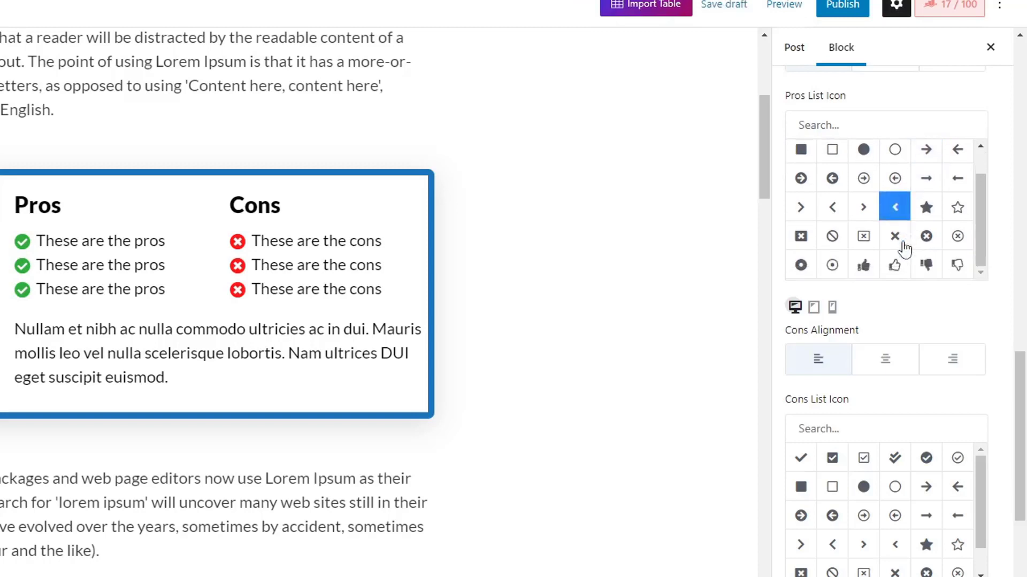
- In the block's Typography settings, try Heading 2 (h2) as the Pros Title Heading Tag and look at the Cons title's tag options
scroll(859, 523, "down", 4)
scroll(978, 347, "down", 6)
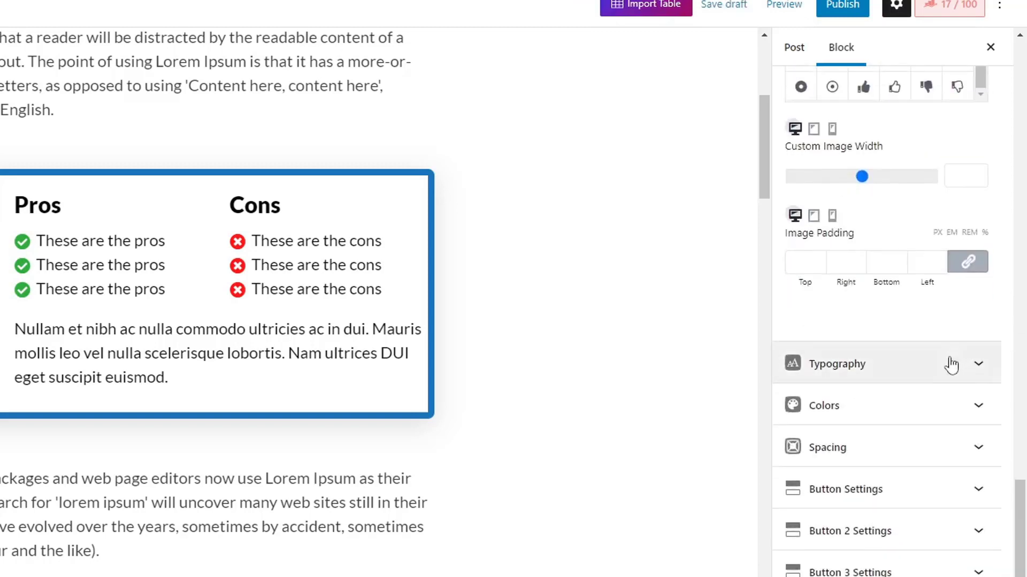
left_click(864, 362)
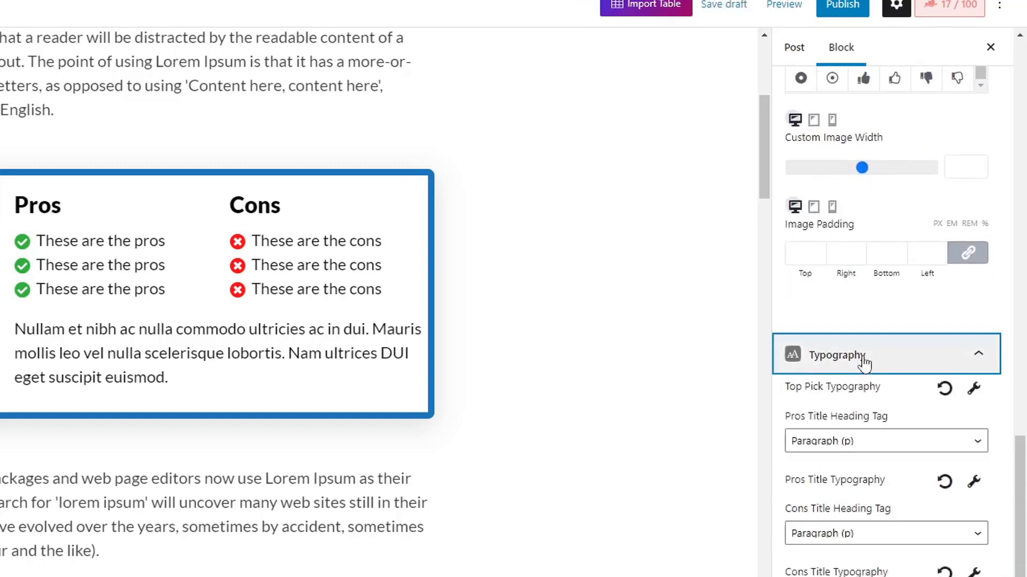
scroll(865, 362, "down", 3)
left_click(824, 287)
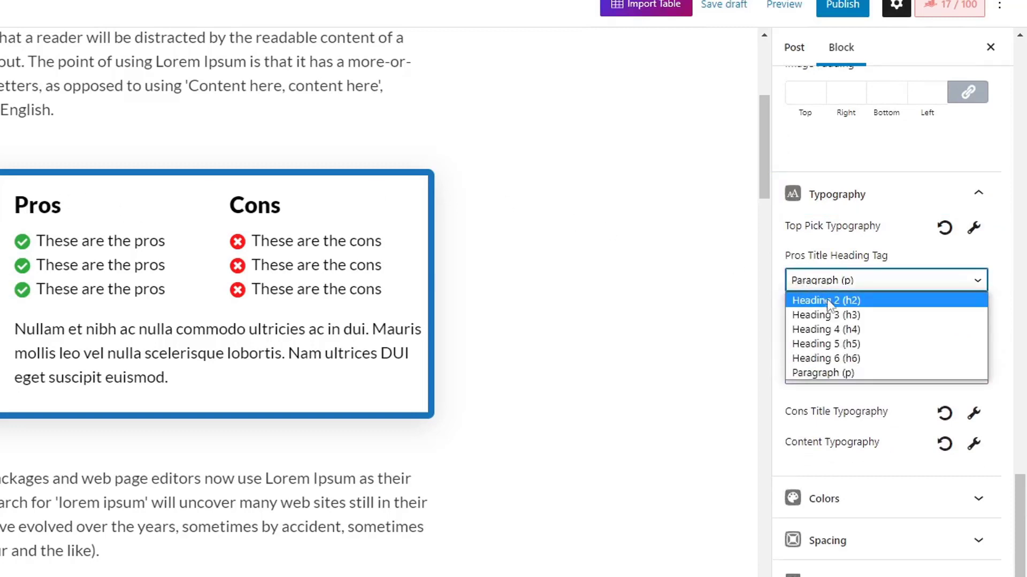
left_click(857, 298)
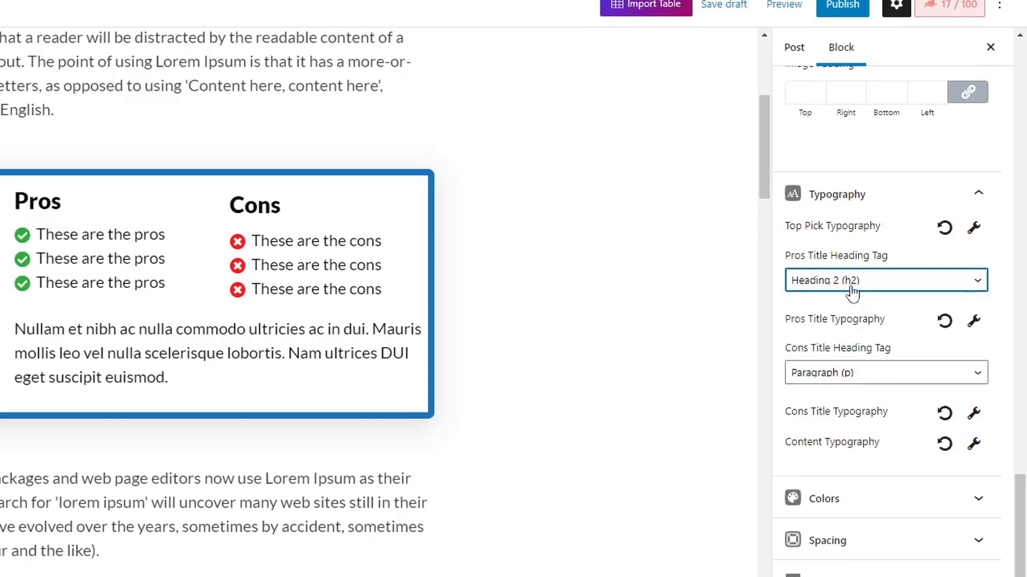
left_click(852, 293)
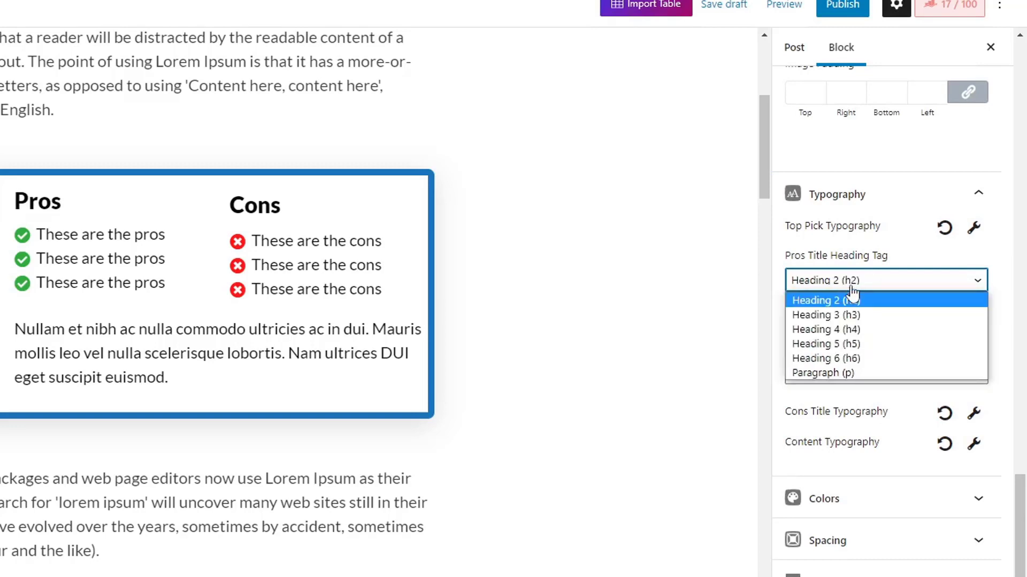
left_click(853, 390)
left_click(853, 380)
left_click(669, 242)
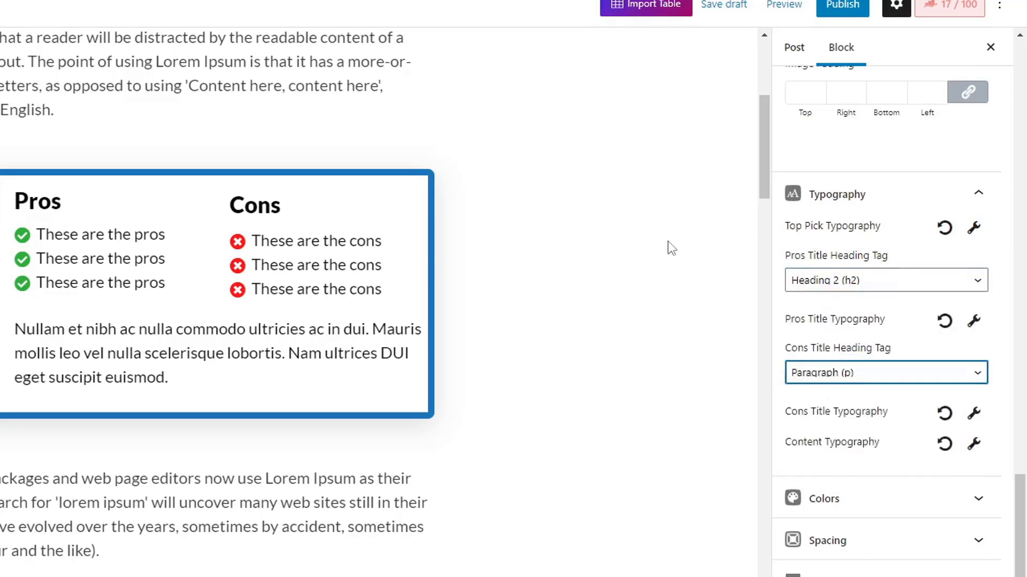
left_click(668, 241)
left_click(669, 242)
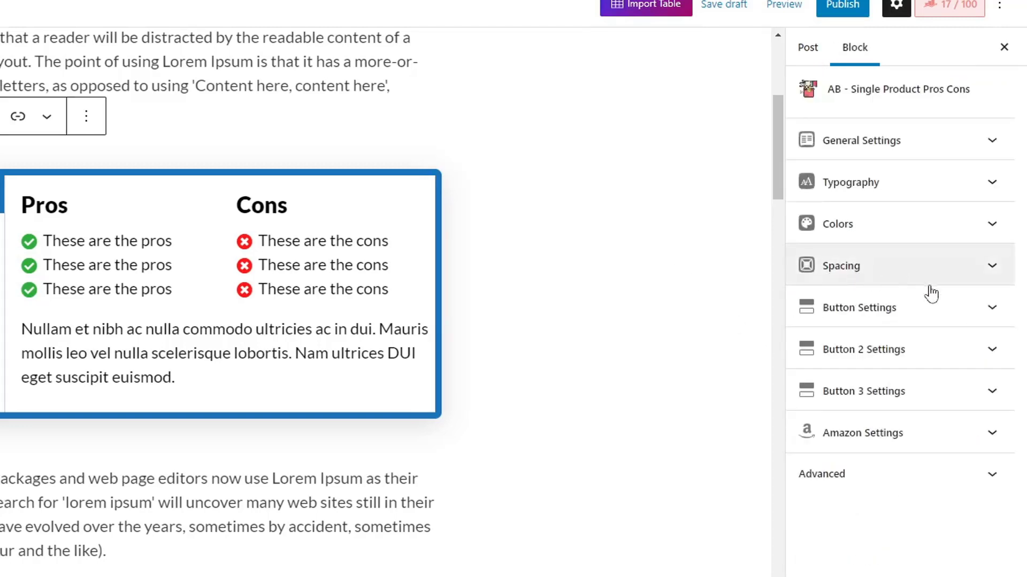
- In the block's Colors settings, try orange #FA9200 for the Pros Icon Color and change it to blue #006FBF
left_click(852, 227)
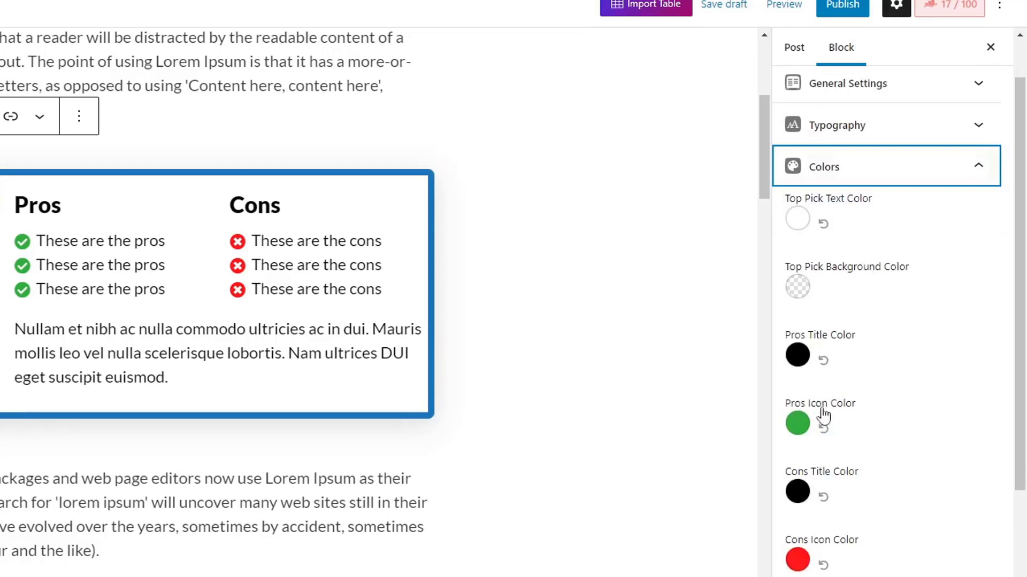
left_click(796, 425)
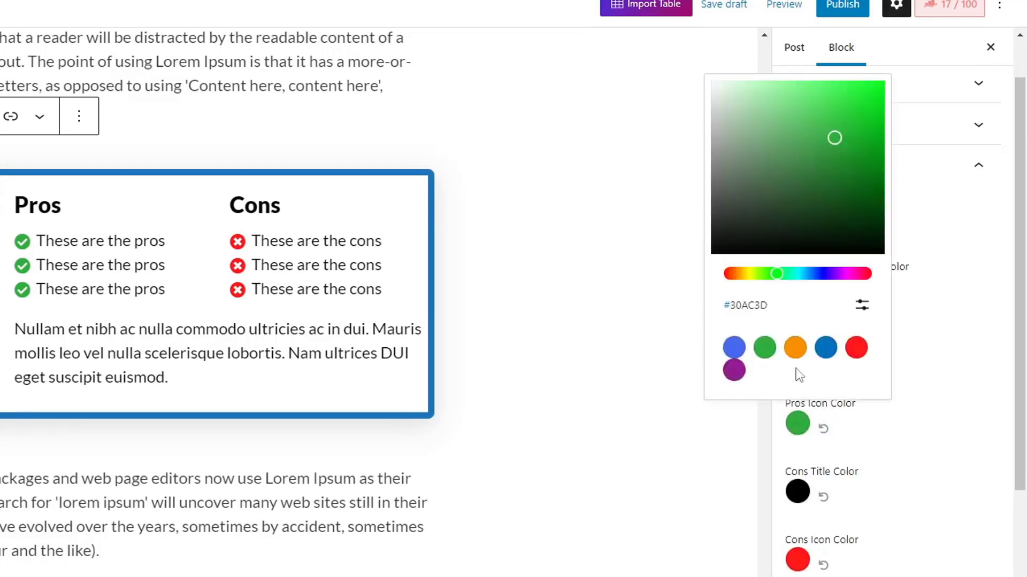
left_click(795, 353)
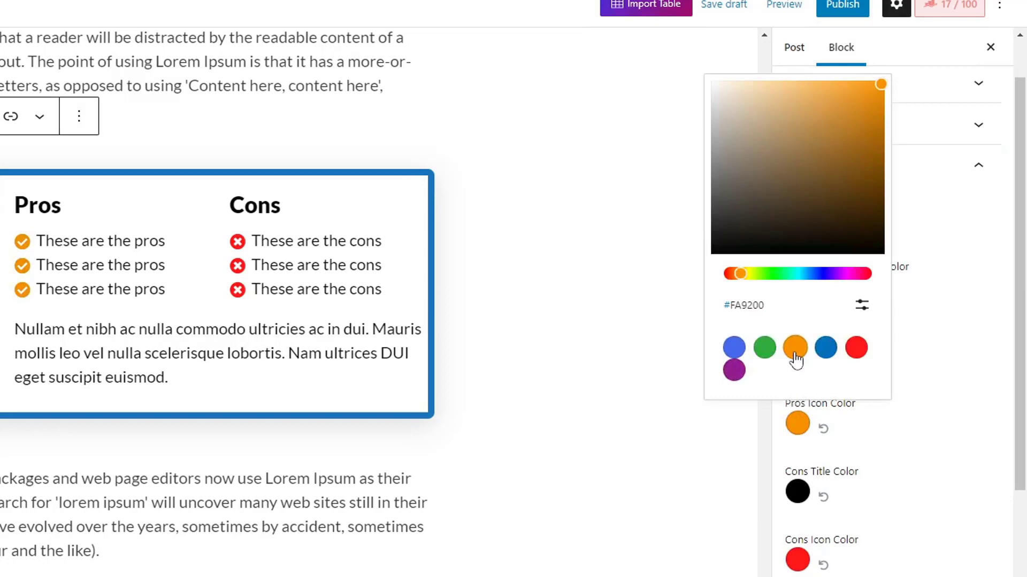
left_click(827, 351)
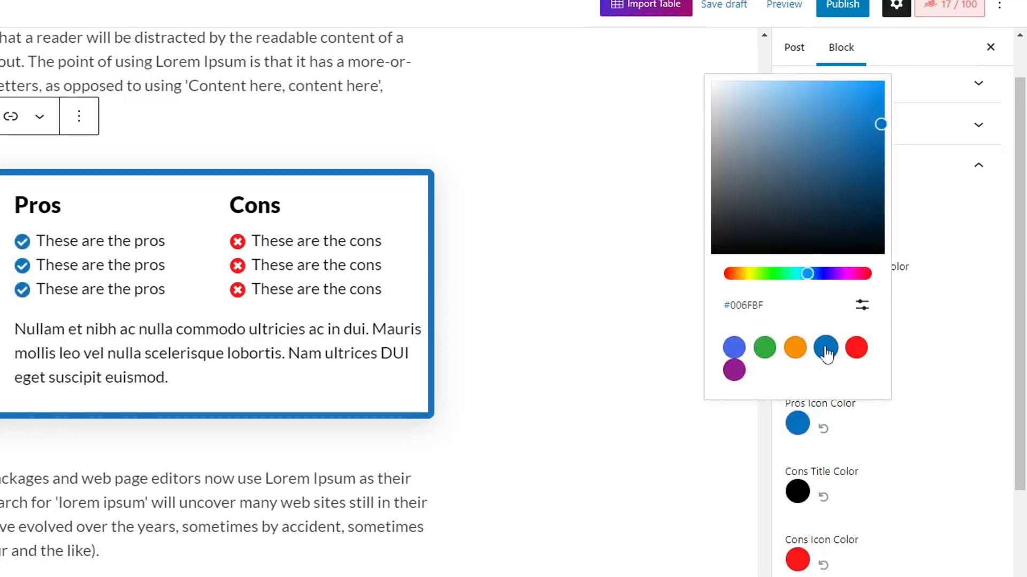
- Set the Pros Icon Color to green #30AC3D and open the Cons Icon Color choices
left_click(765, 352)
scroll(804, 554, "down", 1)
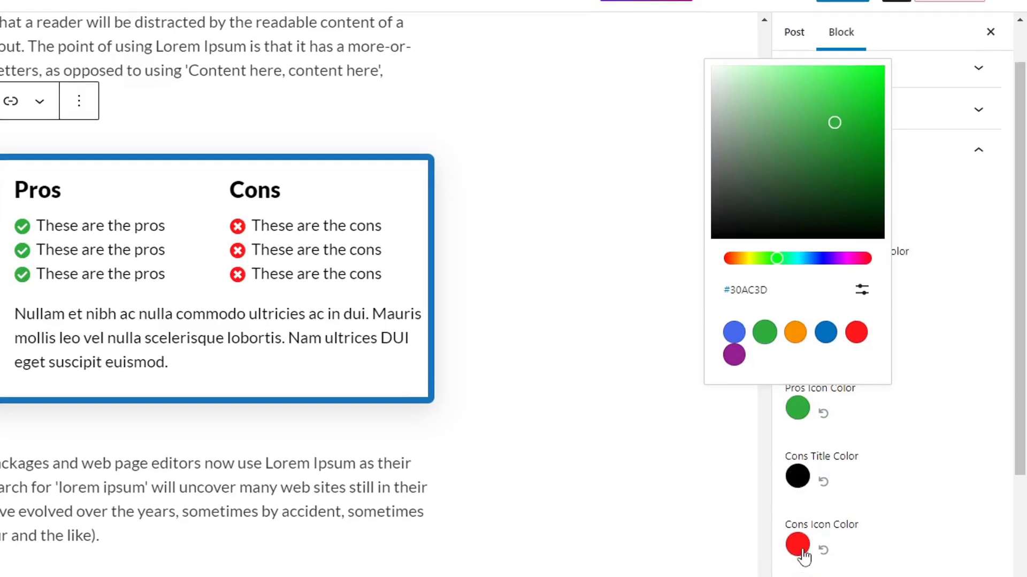
left_click(798, 536)
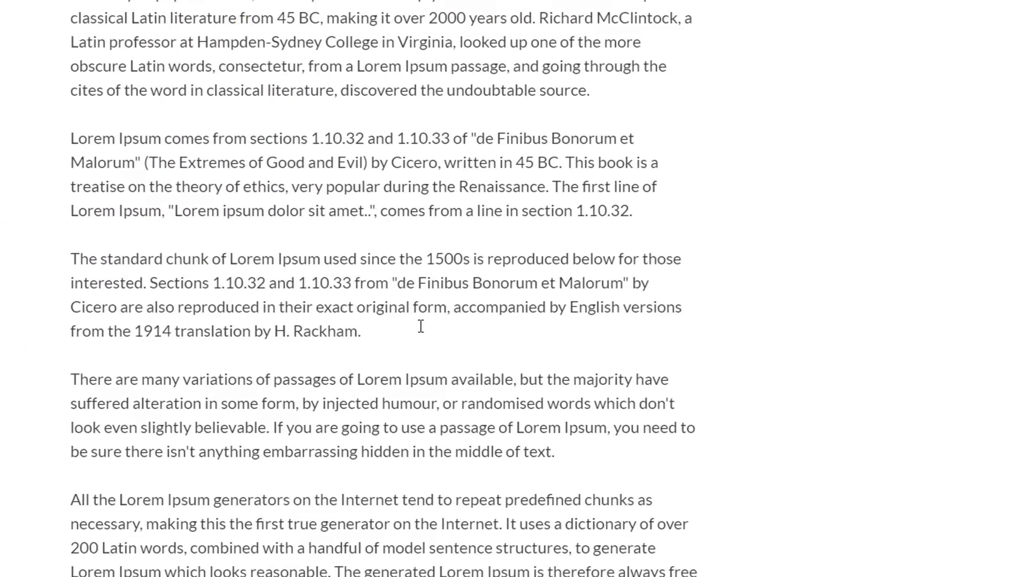
- Insert an AB Comparison Table block below the paragraph that ends with the 1914 translation by H. Rackham
left_click(412, 329)
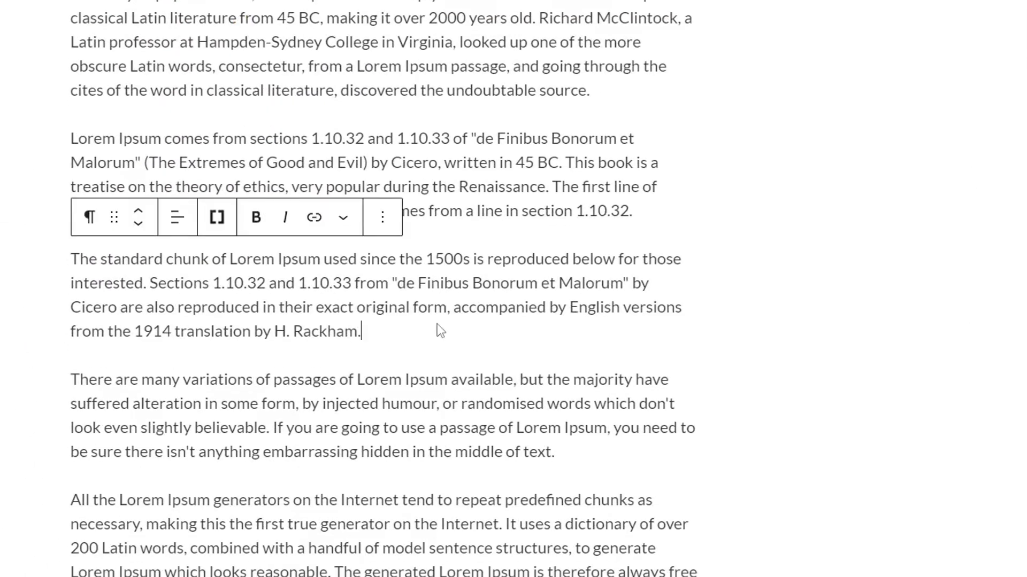
key("Return")
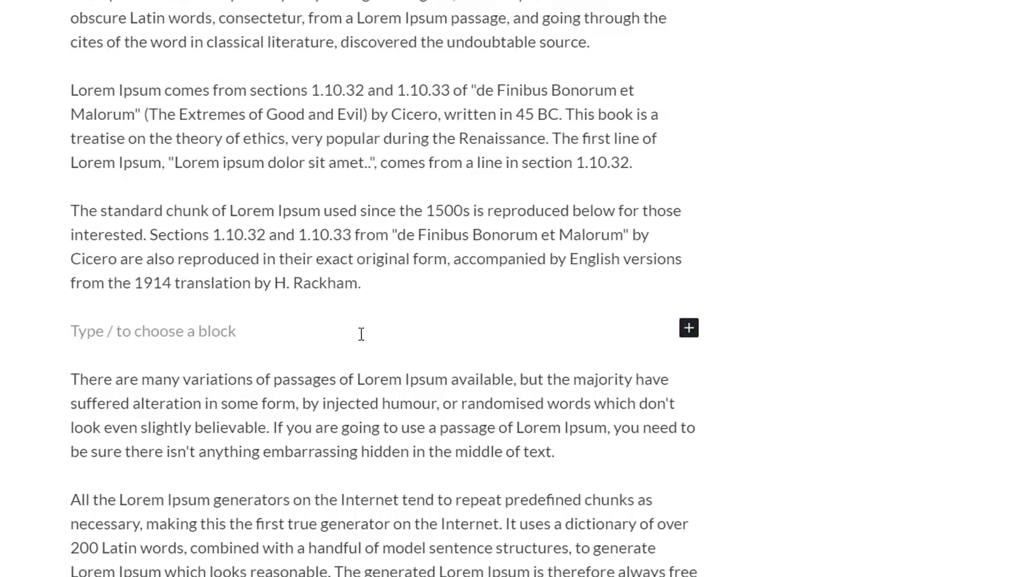
type("/")
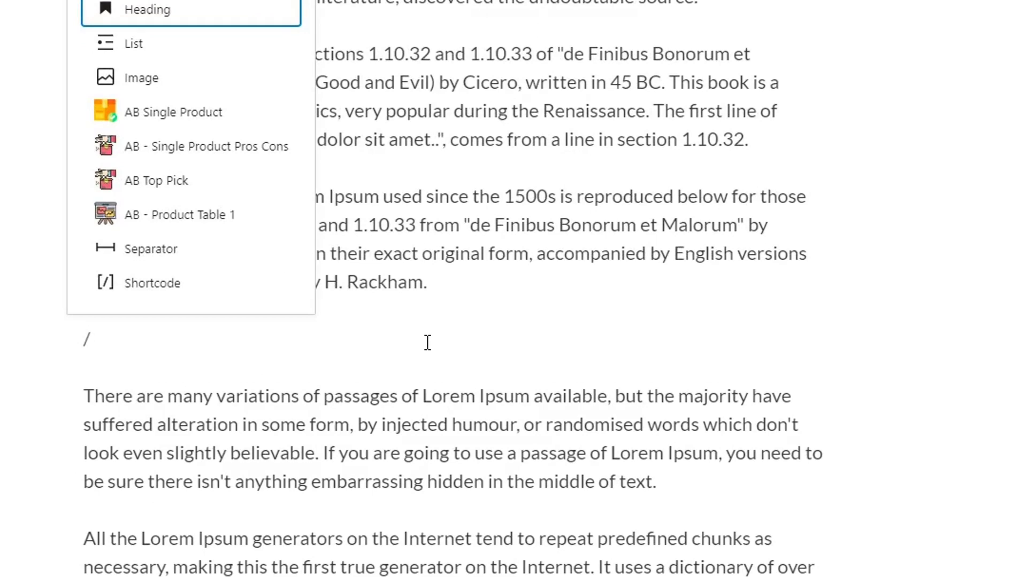
type("compa")
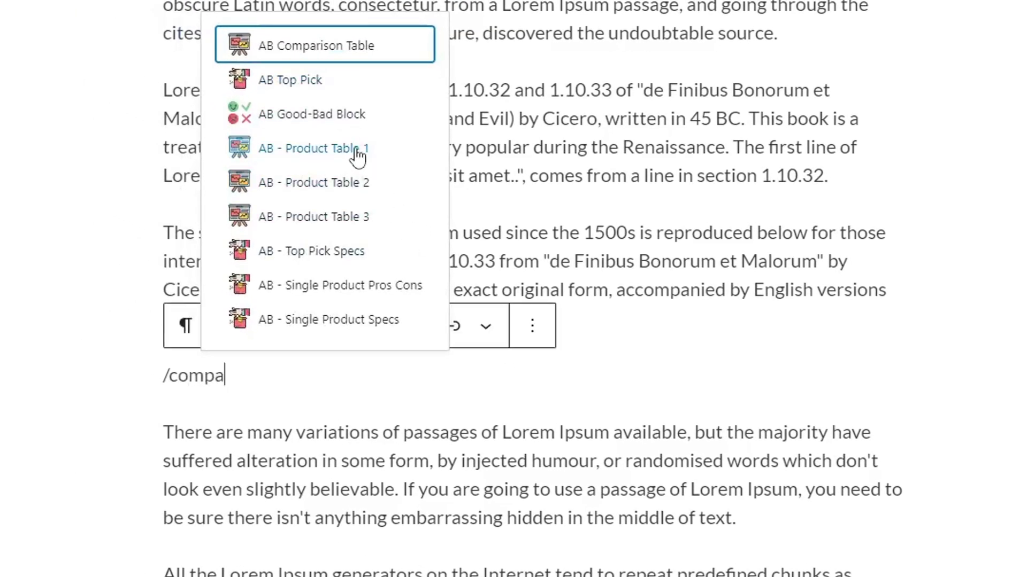
left_click(339, 56)
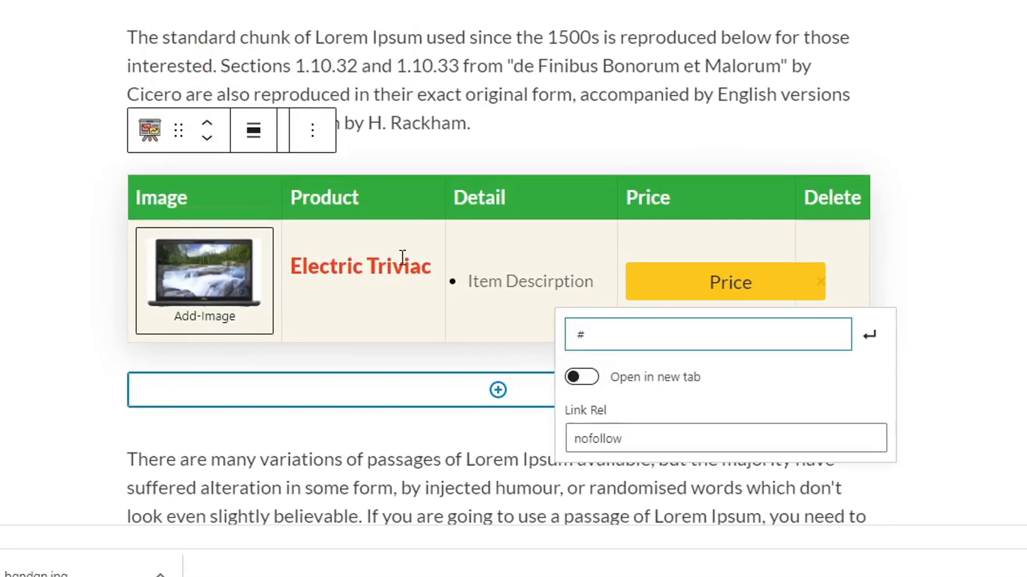
- Rename the product in the comparison table's first row as "Acer laptop"
left_click(230, 304)
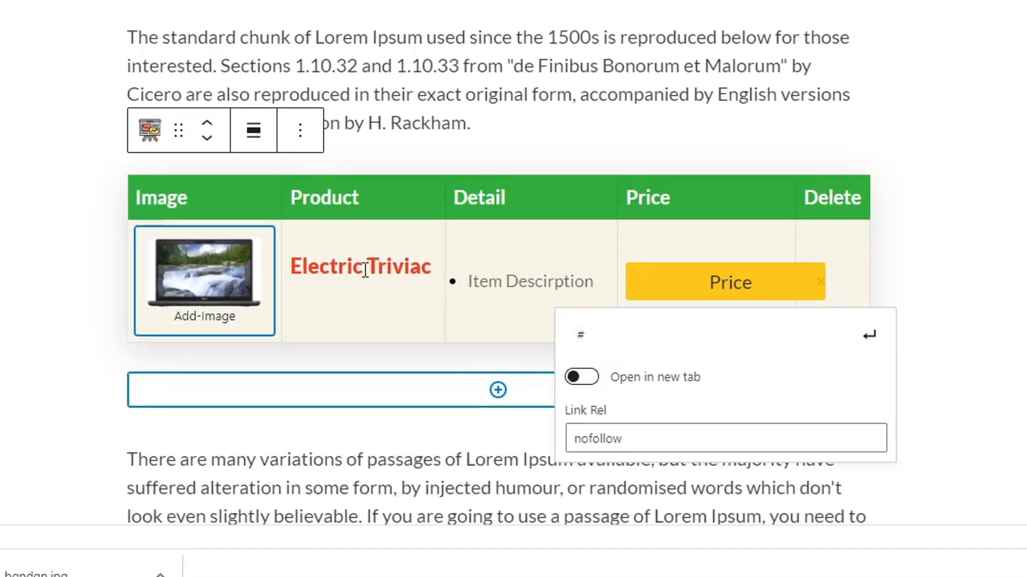
double_click(365, 270)
scroll(360, 230, "down", 3)
type("Acer")
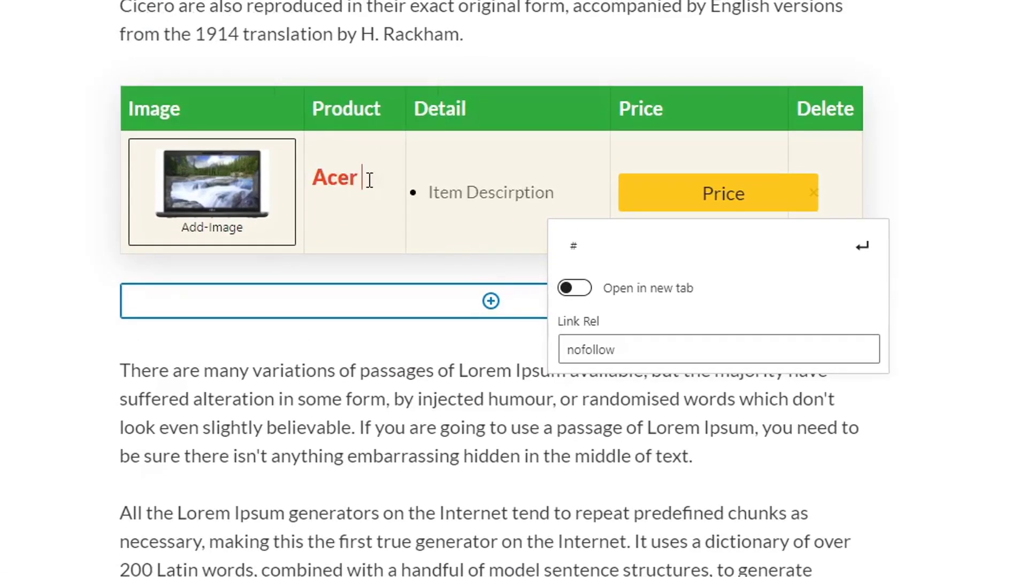
type(" laptop")
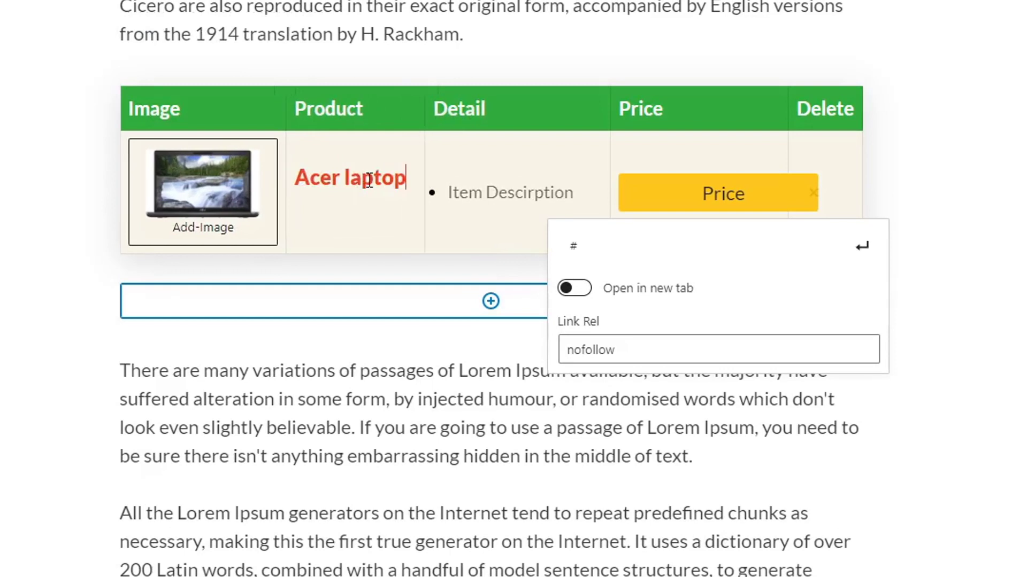
- Fill the Acer laptop row's Detail list with two bullets, "There are many" and "variations of passages"
left_click(489, 182)
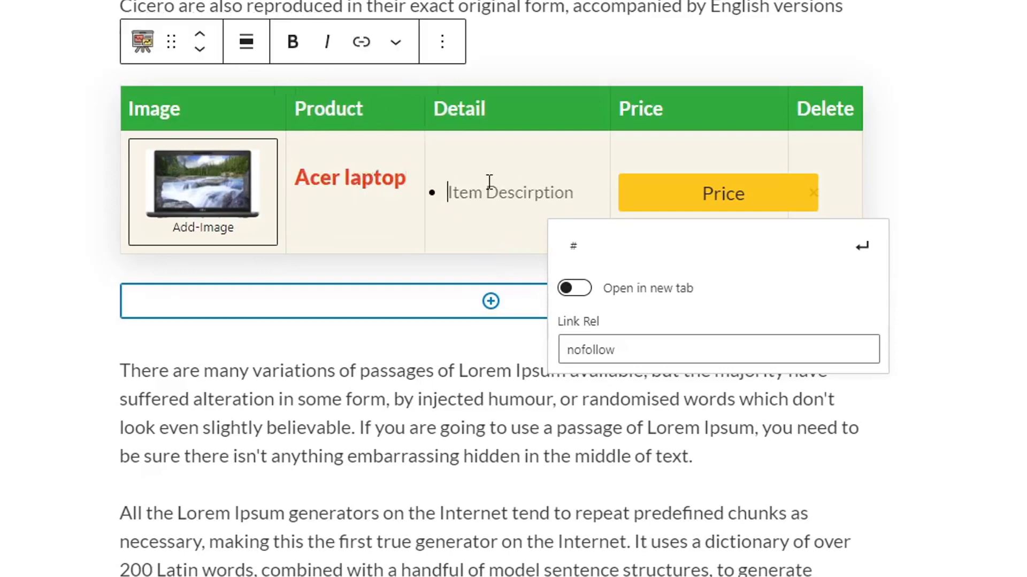
type("There are many variations of passages")
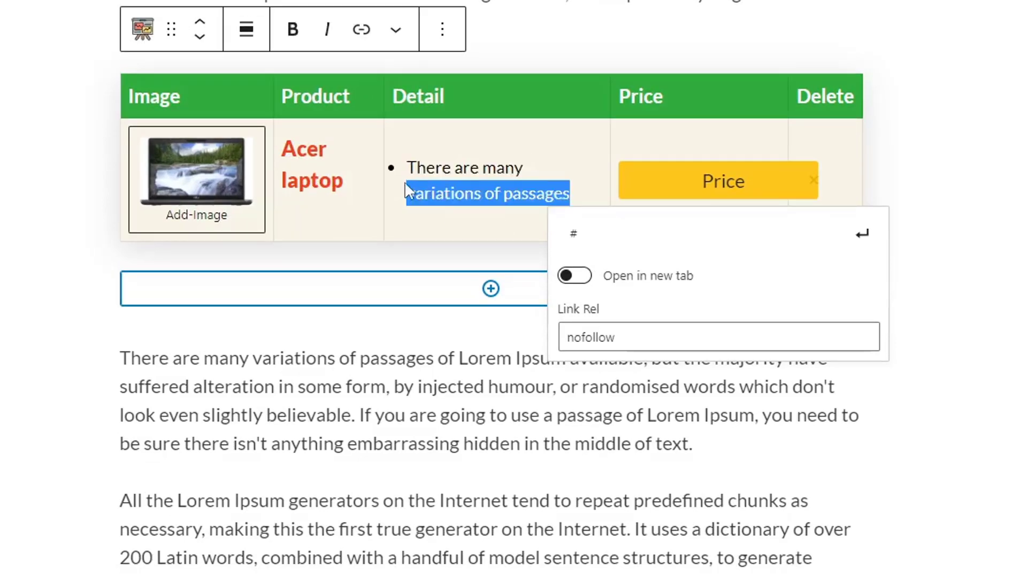
key("BackSpace")
key("Return")
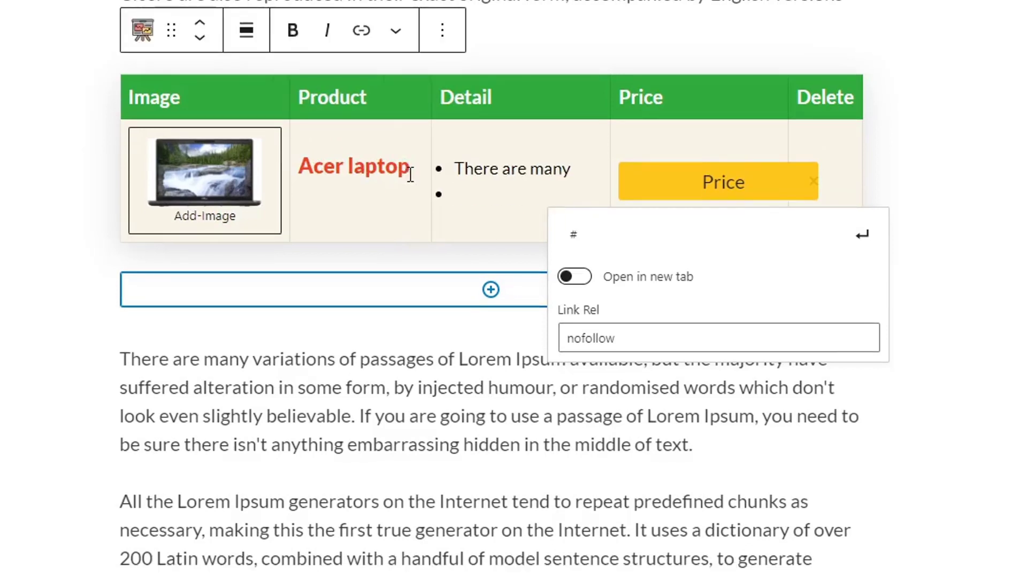
type("There are many variations of passages")
left_click_drag(411, 170, 555, 162)
key("BackSpace")
- Add a third Detail bullet with text copied from the paragraph below the table, shortened to "humour, or"
left_click_drag(488, 363, 681, 357)
key("ctrl+c")
left_click(590, 175)
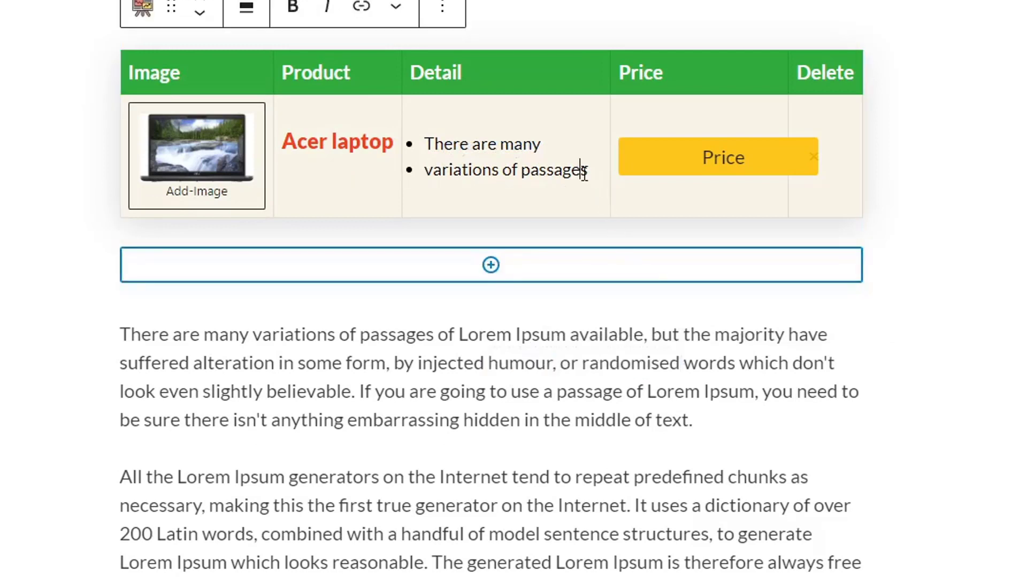
key("Return")
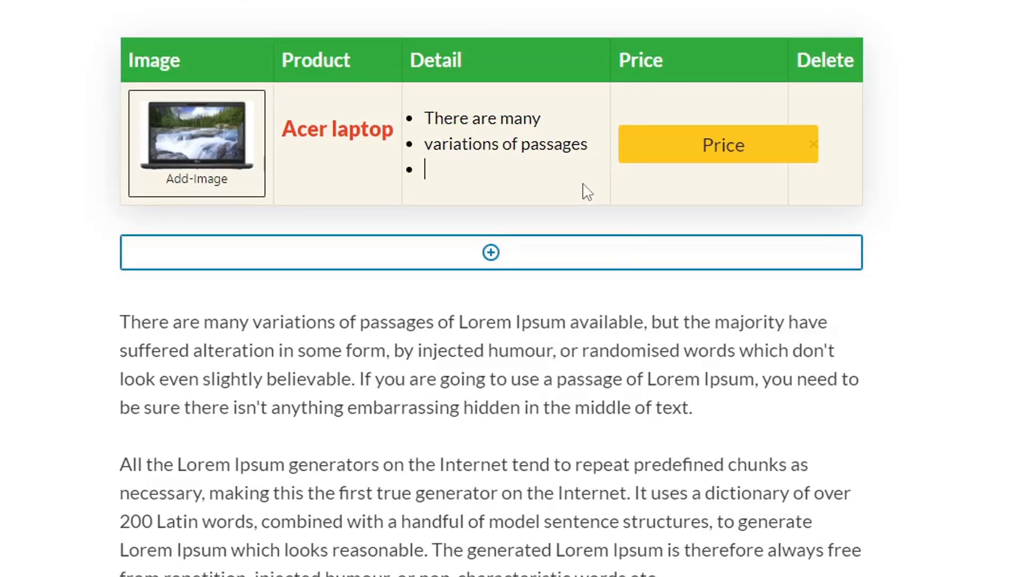
key("ctrl+v")
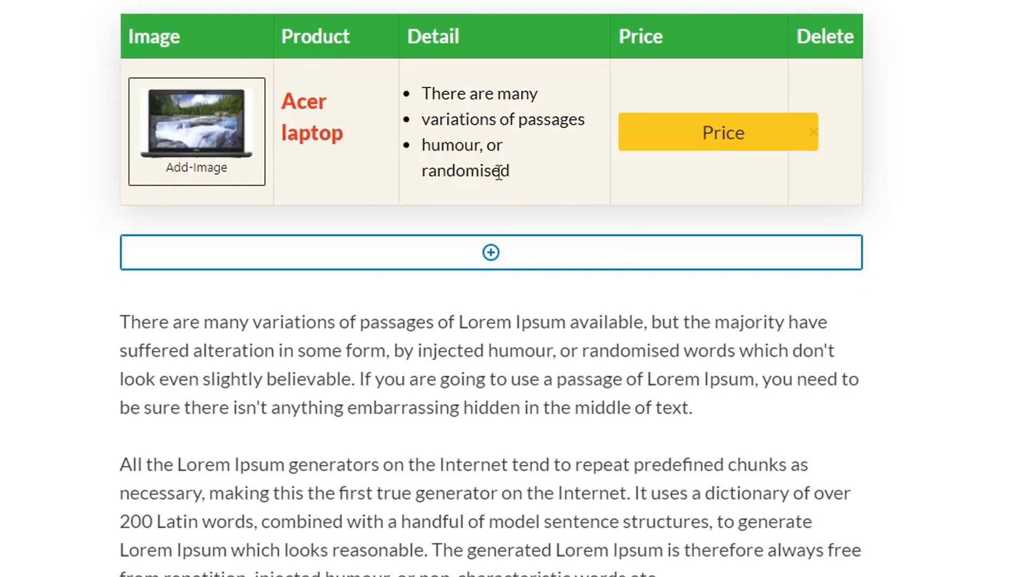
left_click_drag(507, 172, 405, 187)
key("BackSpace")
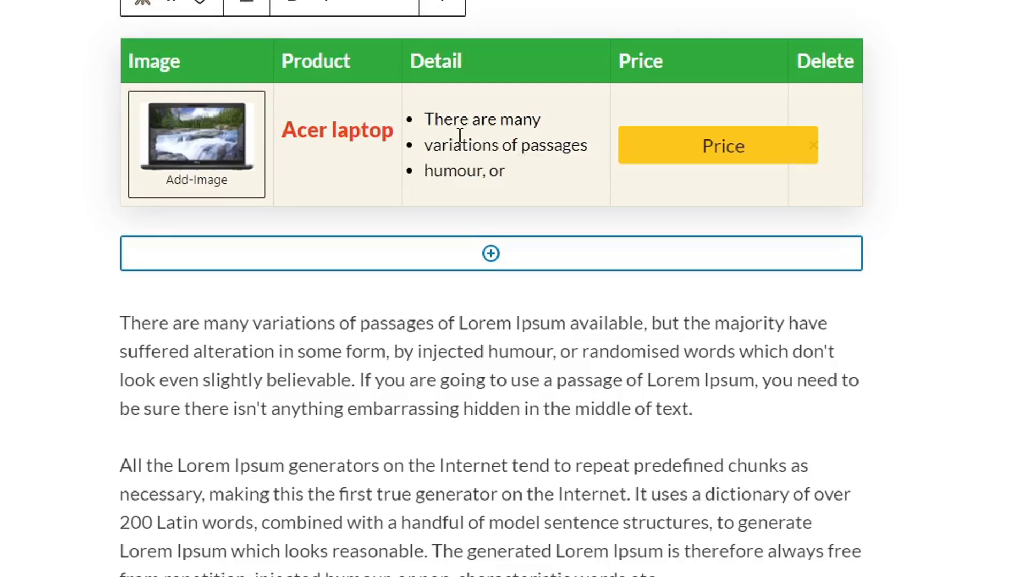
left_click_drag(543, 172, 420, 128)
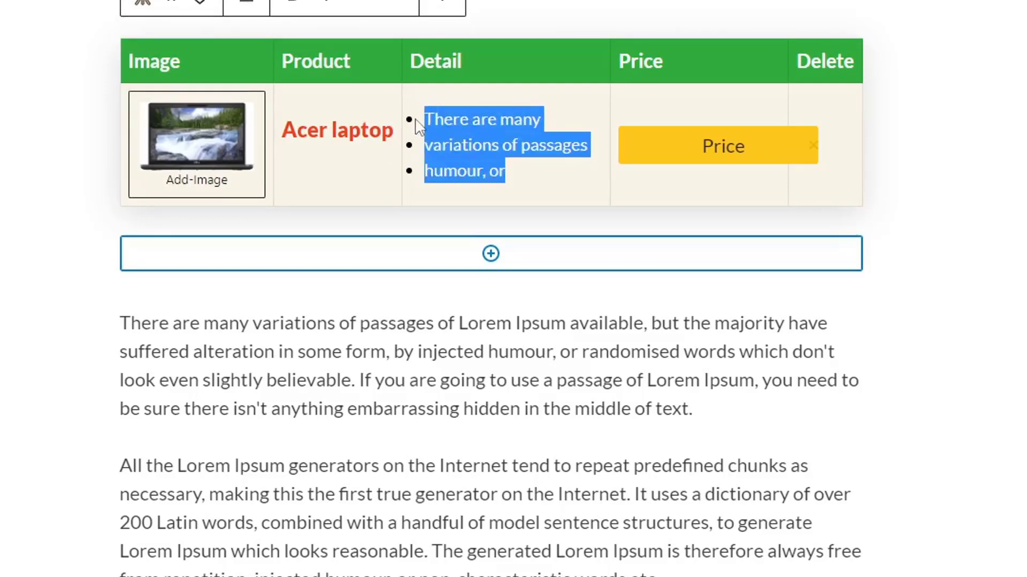
left_click(549, 177)
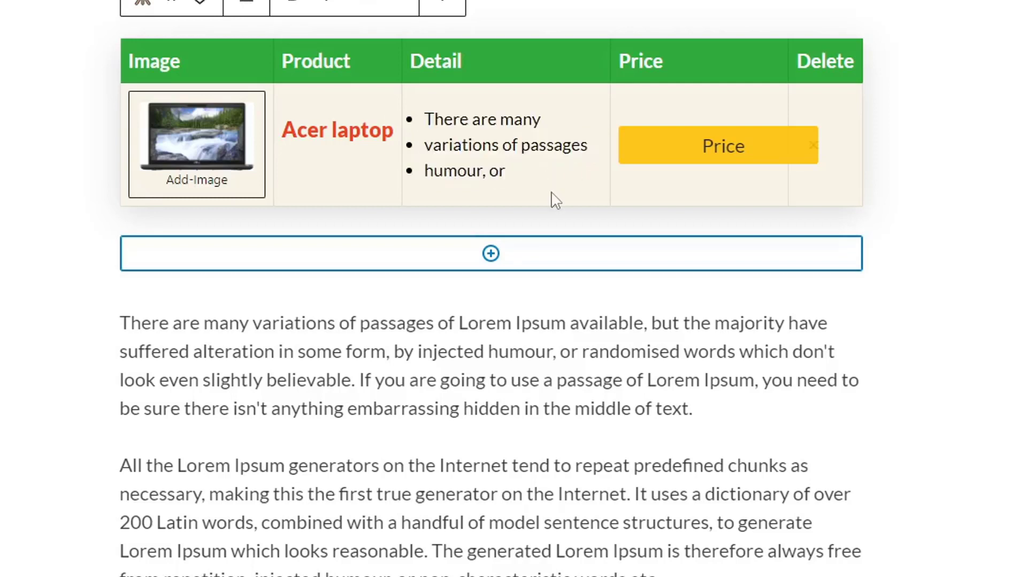
- Set the Acer laptop row's Price button link to open in a new tab, keeping # as URL and nofollow as Link Rel
left_click(663, 153)
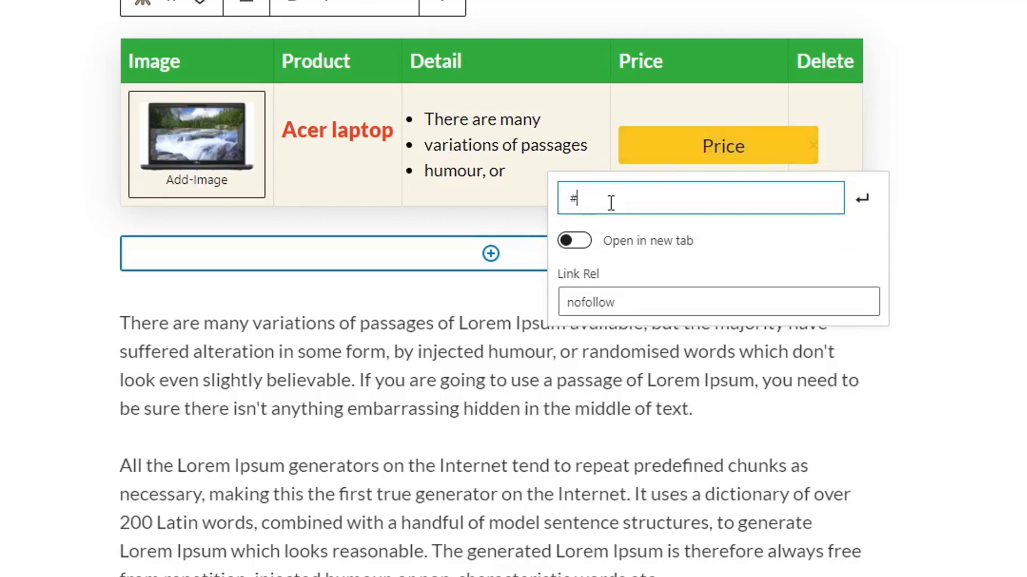
left_click(541, 195)
left_click(651, 154)
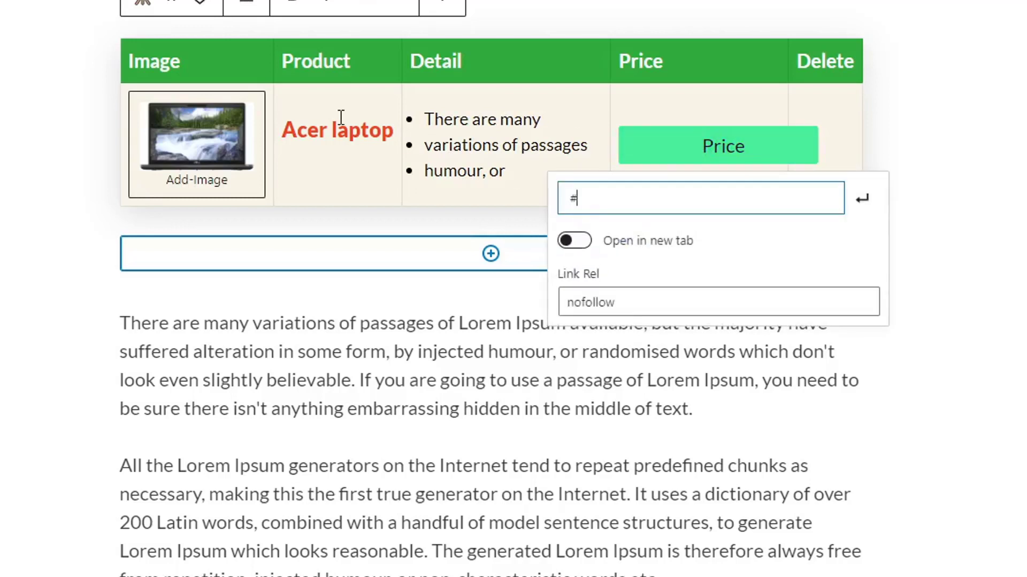
left_click(574, 240)
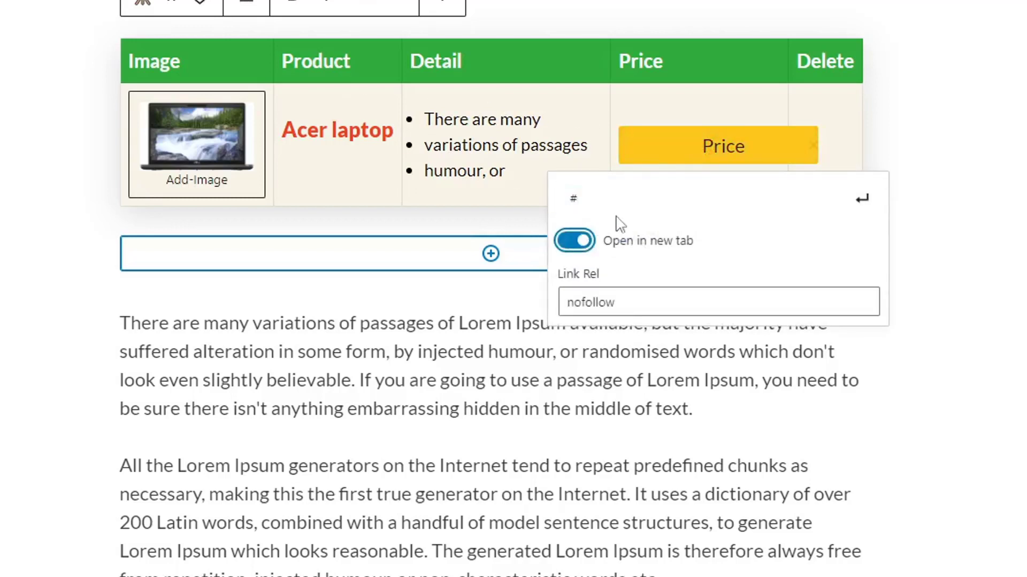
left_click(547, 251)
left_click(676, 135)
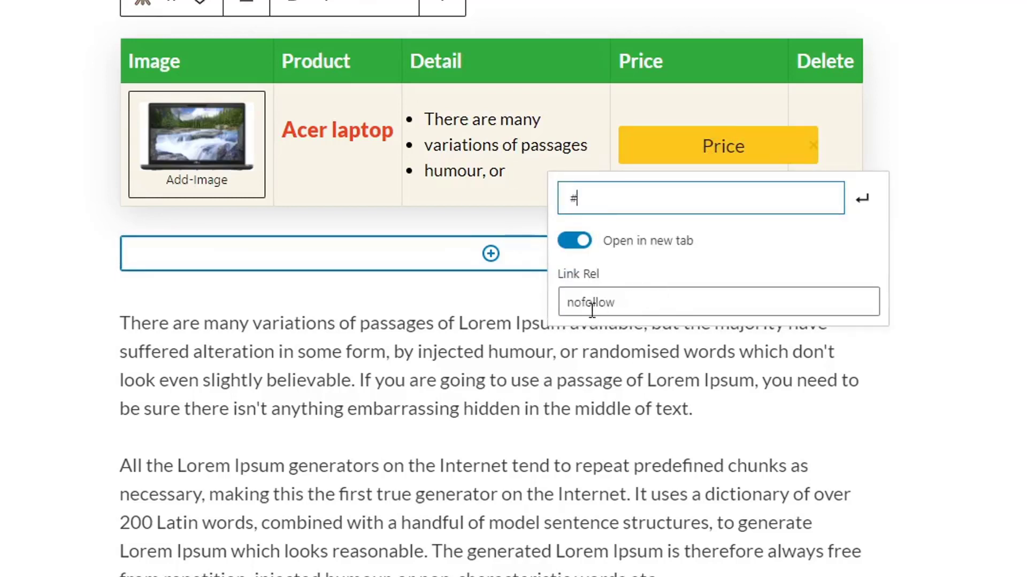
left_click(634, 325)
left_click(657, 140)
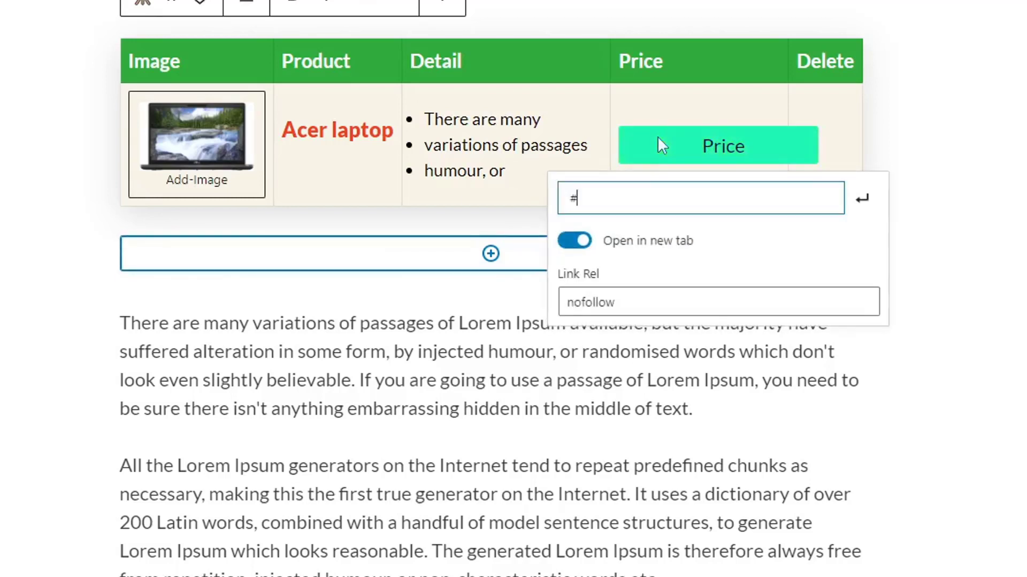
left_click(861, 199)
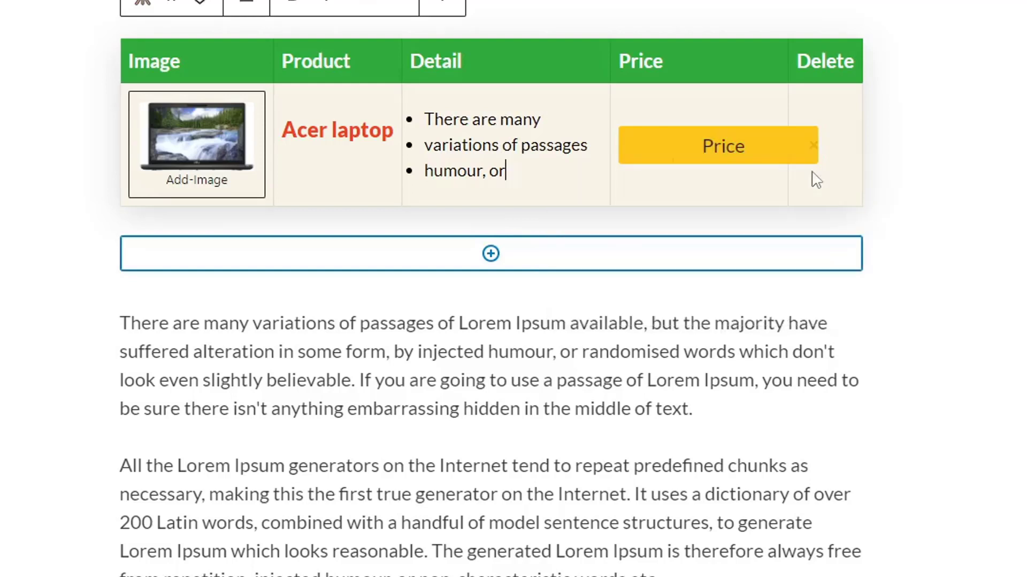
- Add four more product rows to the comparison table below the Acer laptop row
left_click(396, 181)
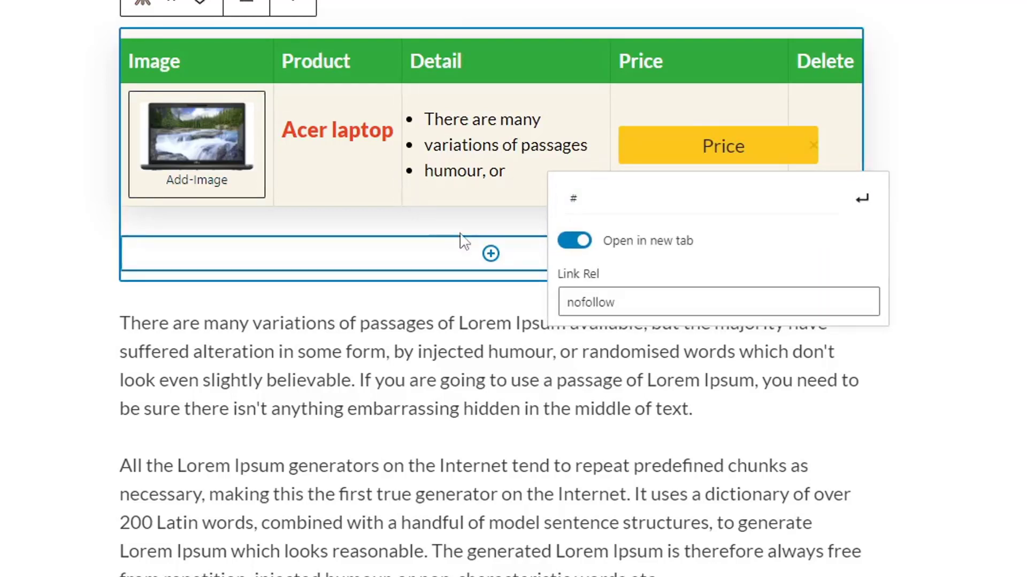
left_click(469, 256)
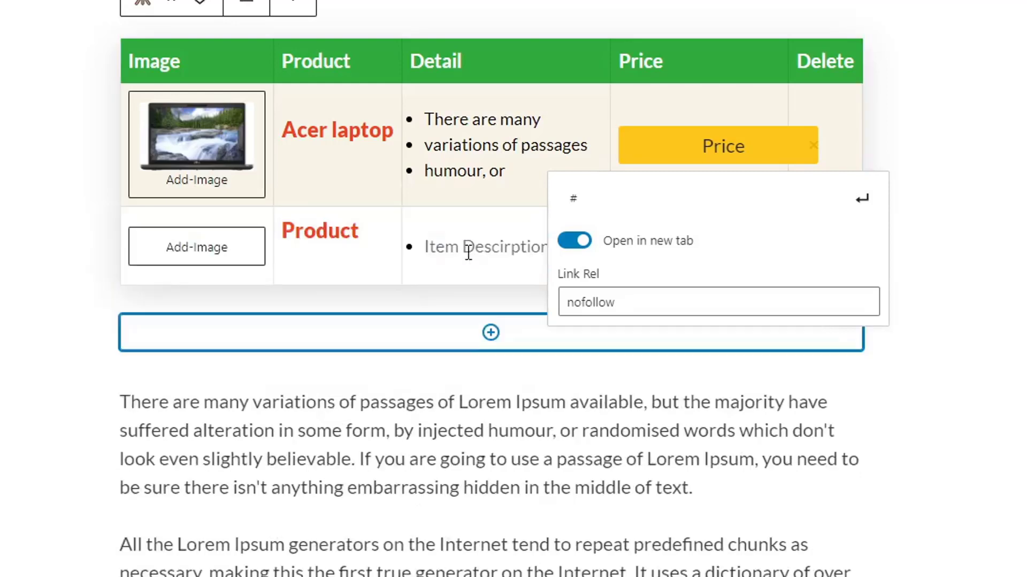
left_click(476, 340)
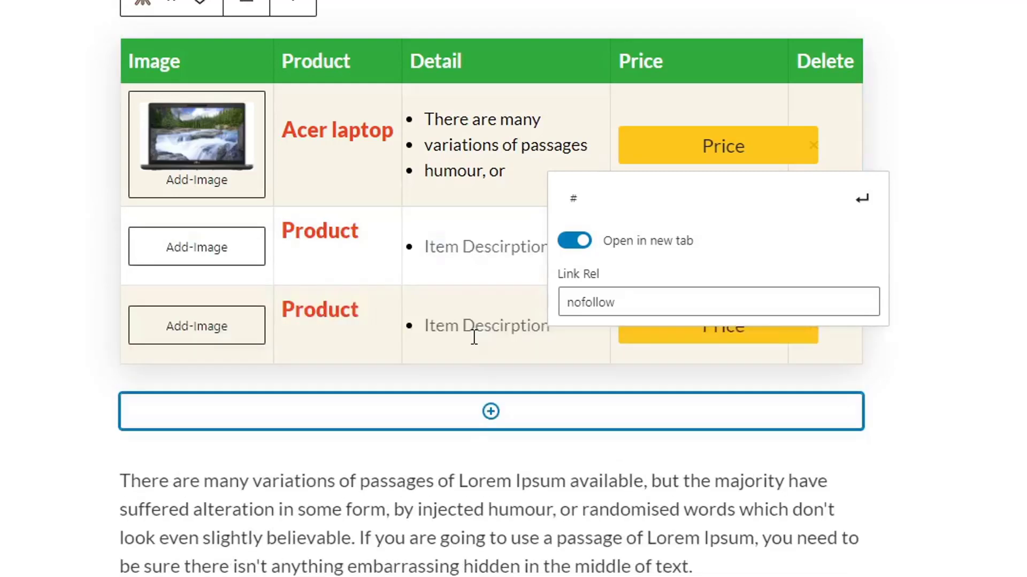
left_click(466, 423)
left_click(481, 484)
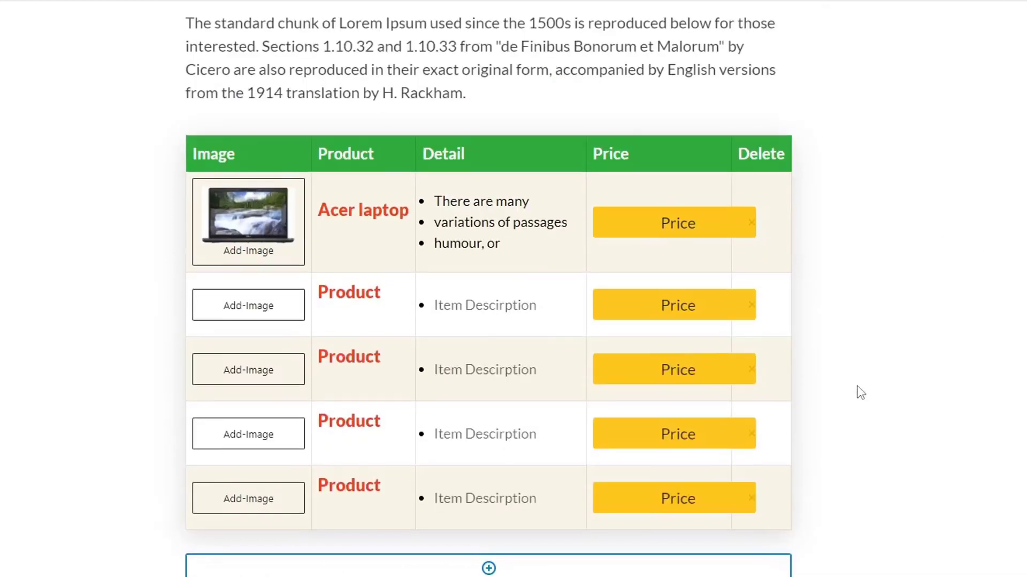
scroll(860, 393, "down", 1)
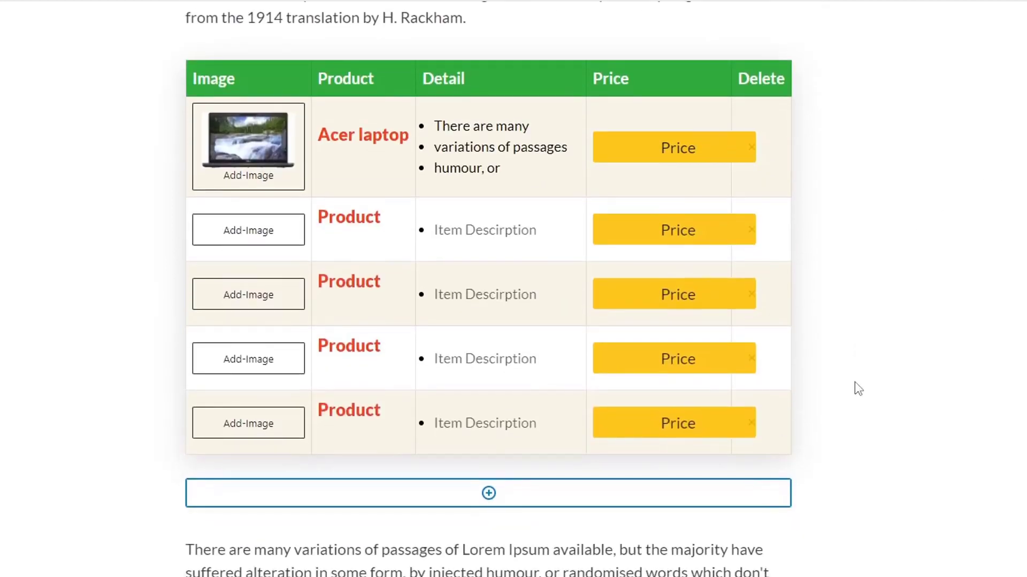
scroll(449, 348, "up", 1)
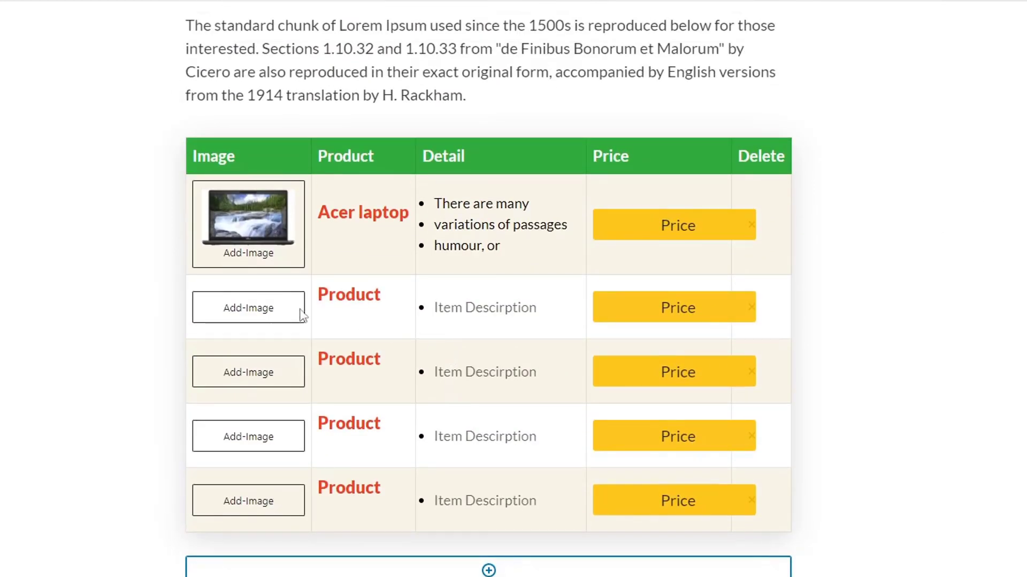
- Upload screen.jpg and vbdfbdn.jpg from the Product Tables folder and set vbdfbdn as the image of the comparison table's second row
left_click(256, 306)
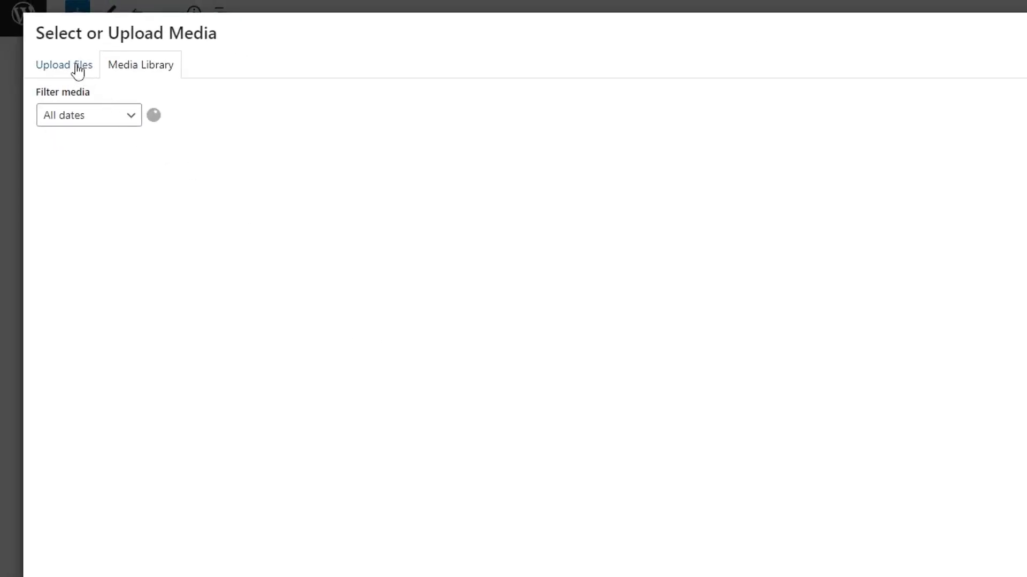
left_click(78, 70)
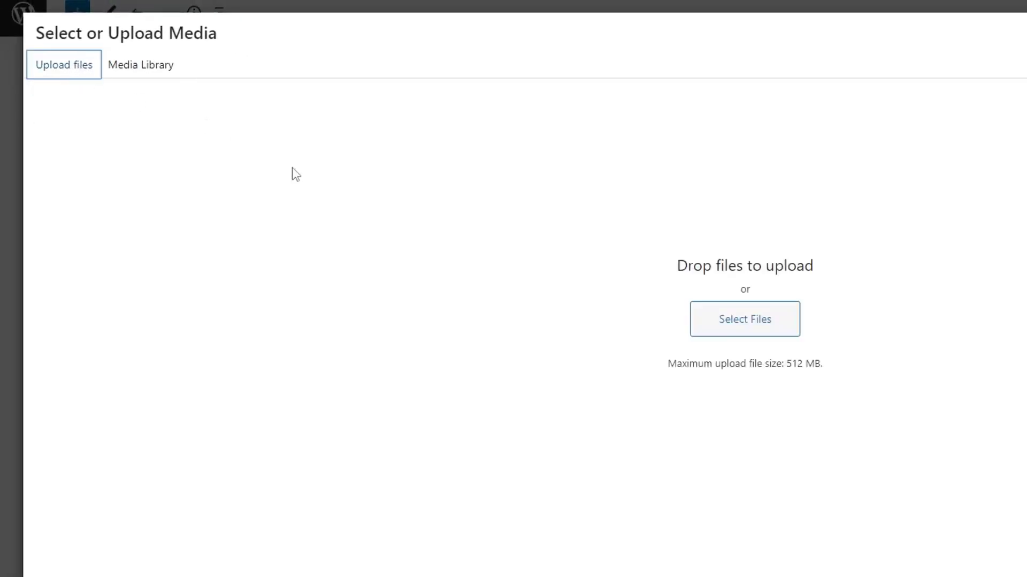
left_click(706, 318)
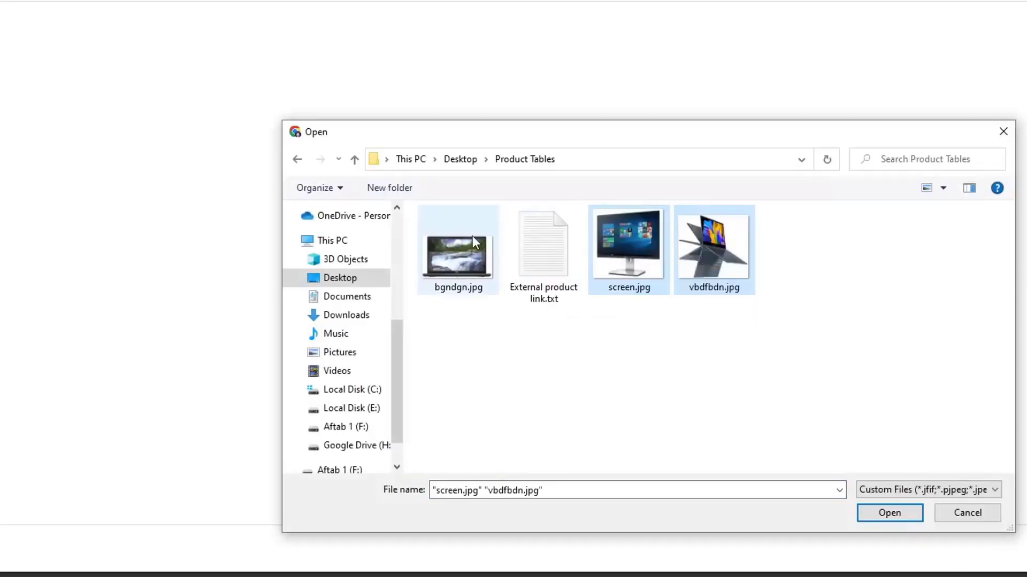
left_click(473, 236, "ctrl")
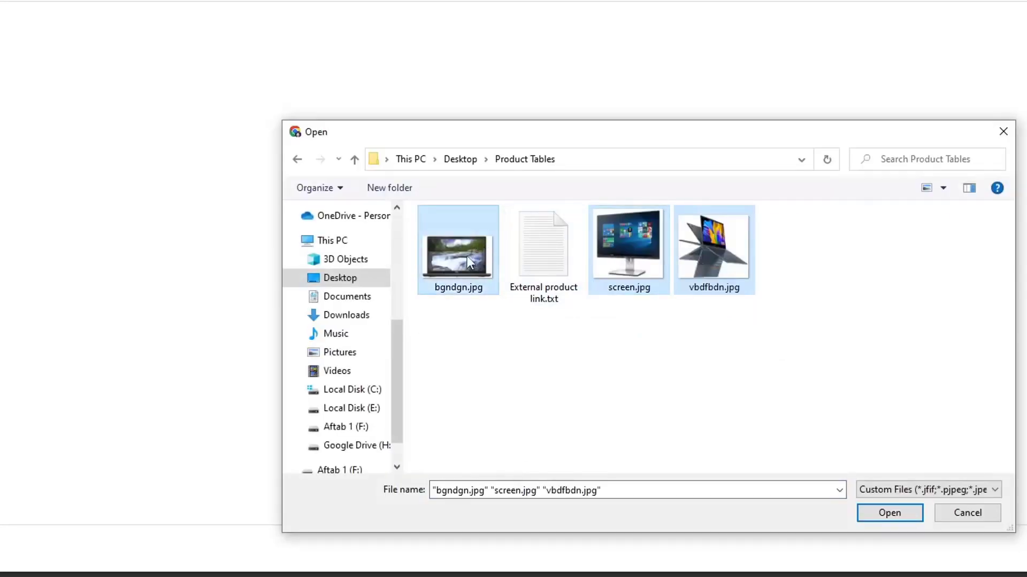
left_click(469, 263, "ctrl")
left_click(889, 513)
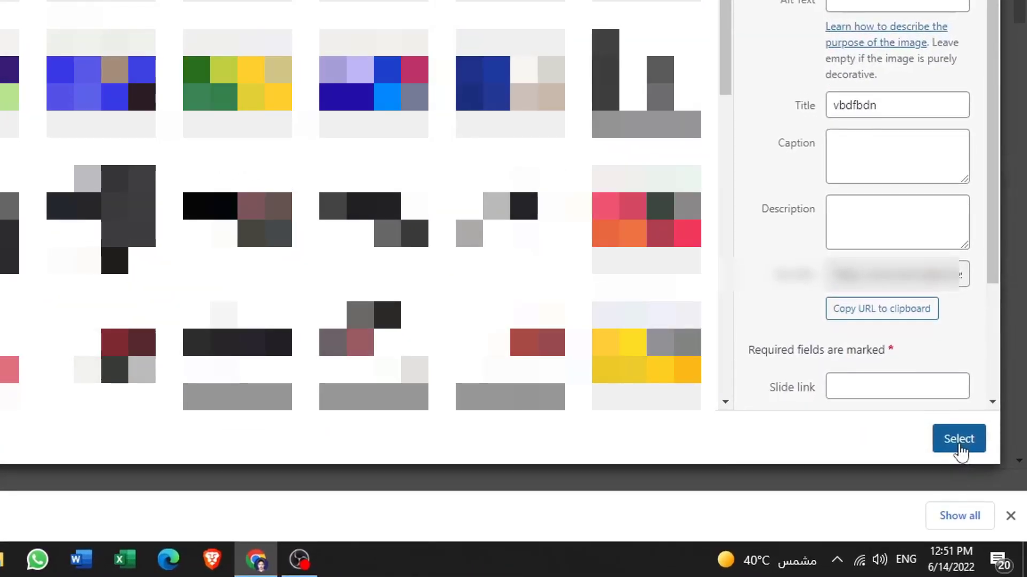
left_click(975, 474)
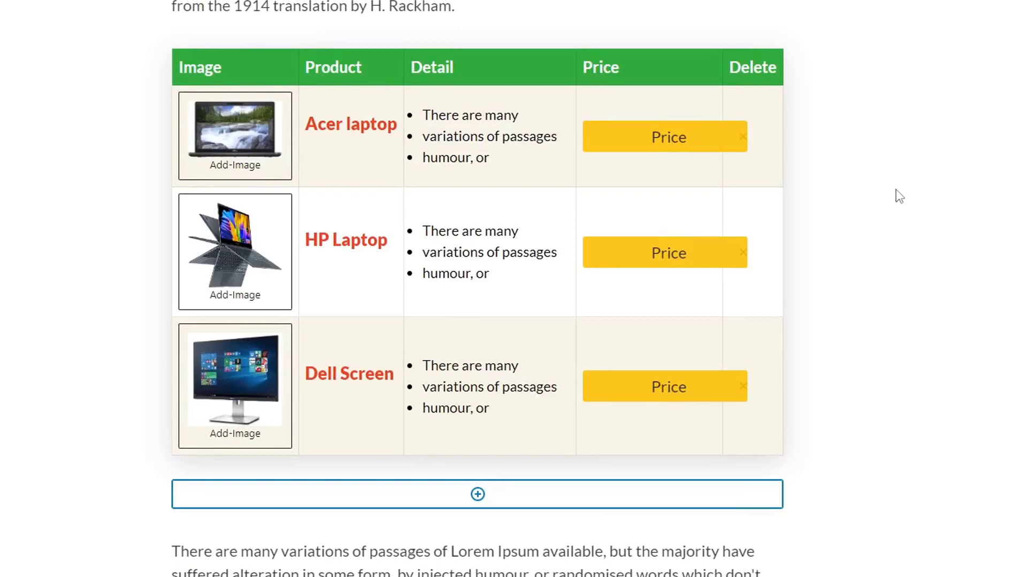
- Review the three product rows of the comparison table, their Price button link settings, and the Top Pick product box above
left_click(668, 136)
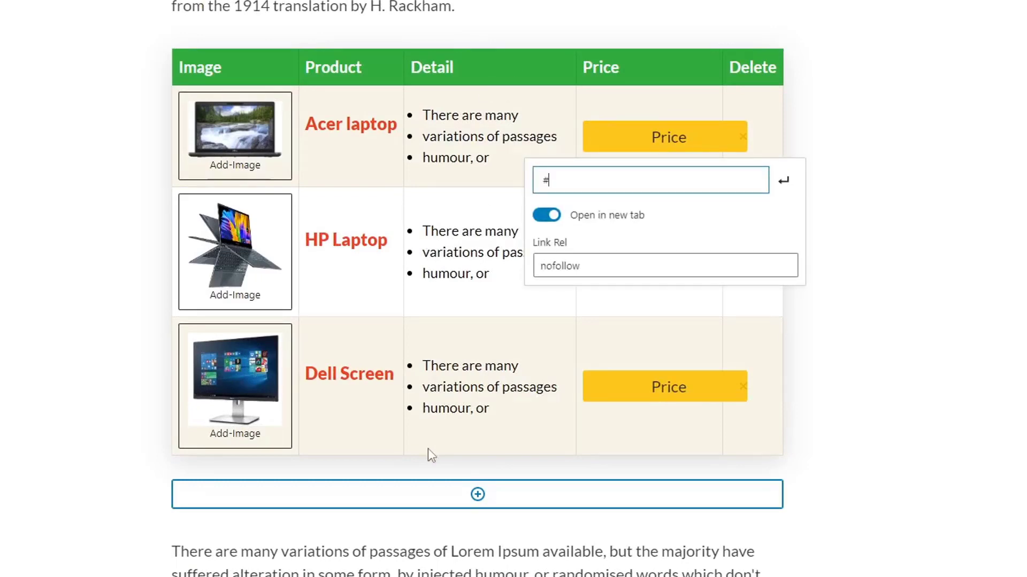
left_click(914, 140)
scroll(920, 172, "down", 3)
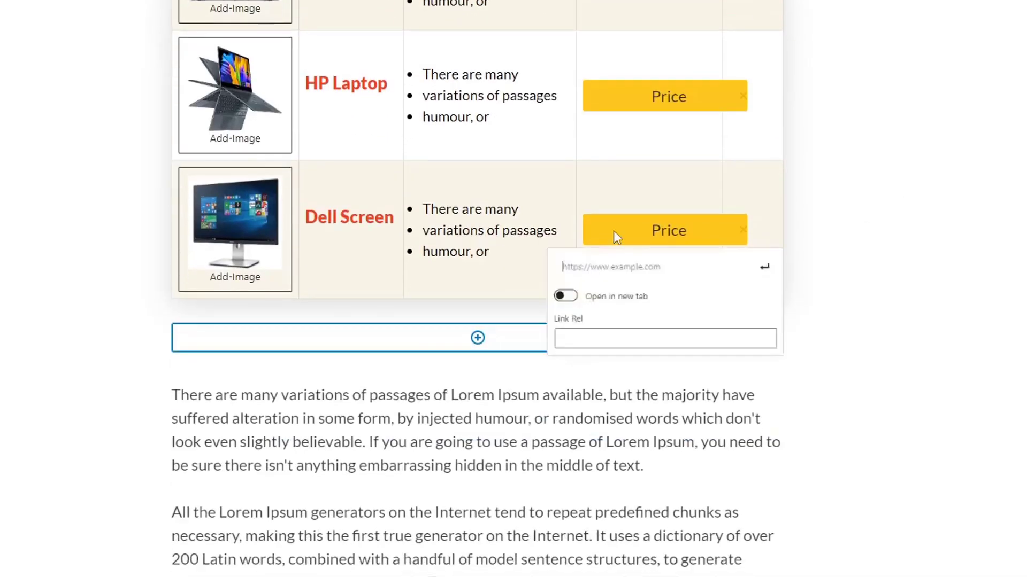
scroll(614, 230, "up", 3)
left_click(668, 140)
left_click(887, 139)
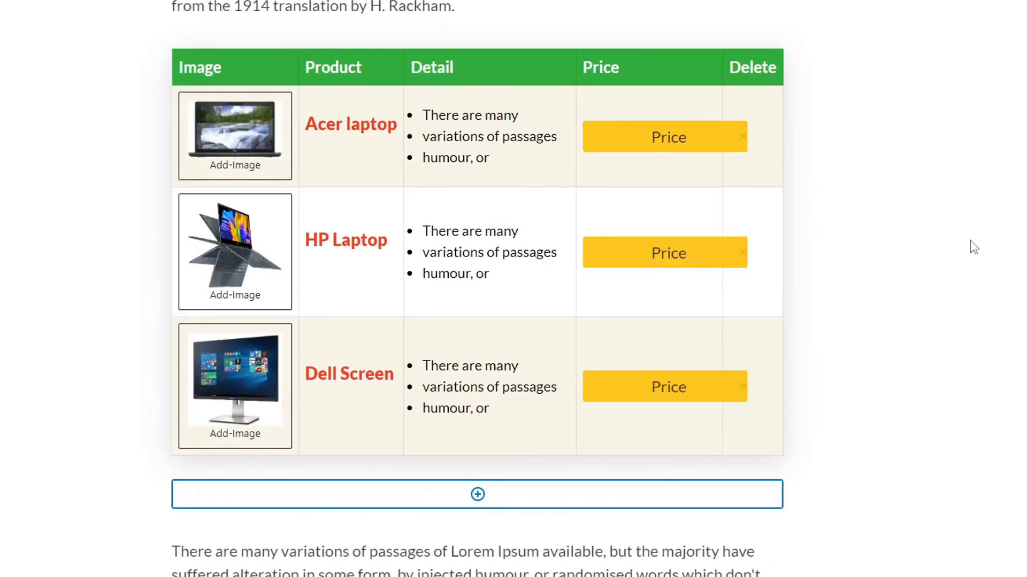
scroll(979, 247, "up", 5)
scroll(974, 259, "down", 4)
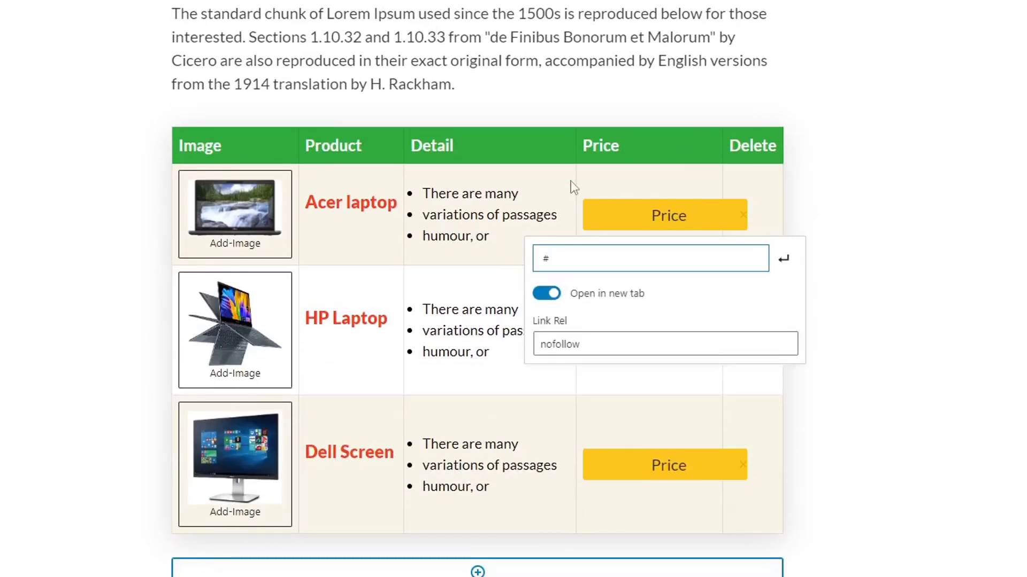
scroll(401, 193, "up", 15)
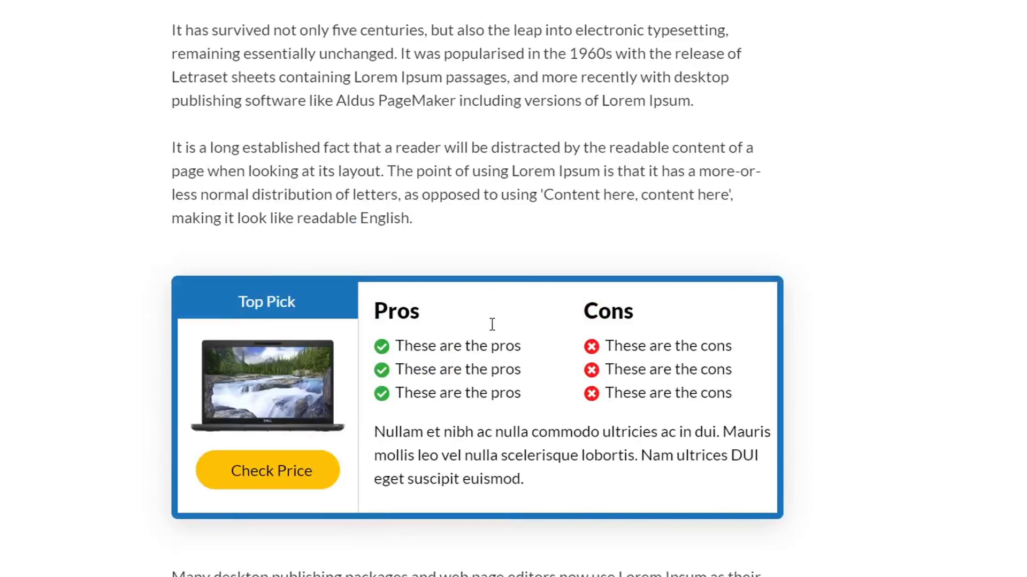
scroll(536, 300, "down", 15)
scroll(541, 302, "down", 1)
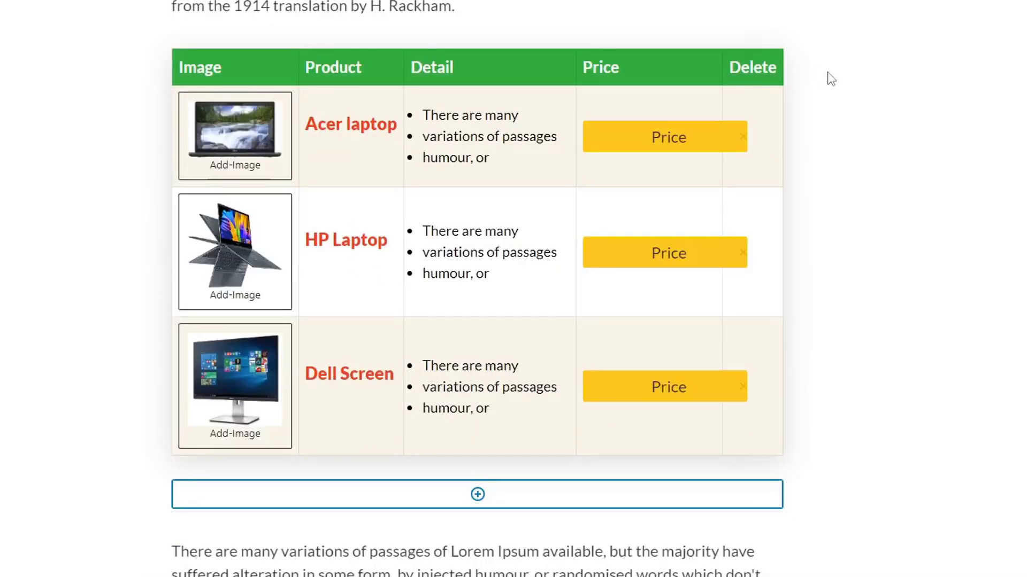
- Insert an AB Pros & Cons block two paragraphs below the table, with five "The standard chunk of Lorem Ipsum" pros and five "1.10.32 and 1.10.33 from "de" cons
scroll(760, 175, "down", 6)
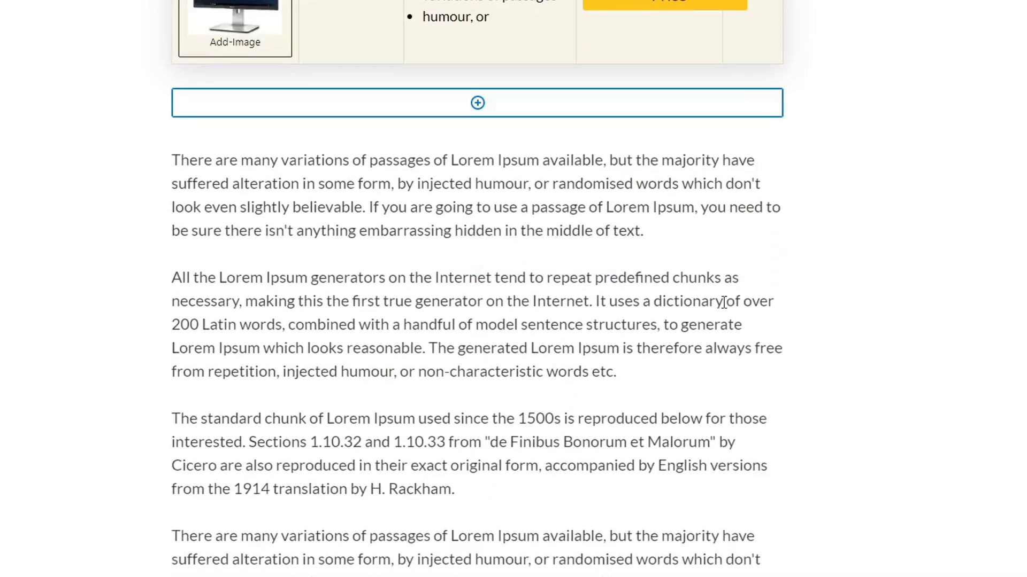
scroll(714, 302, "down", 4)
left_click(656, 136)
key("Return")
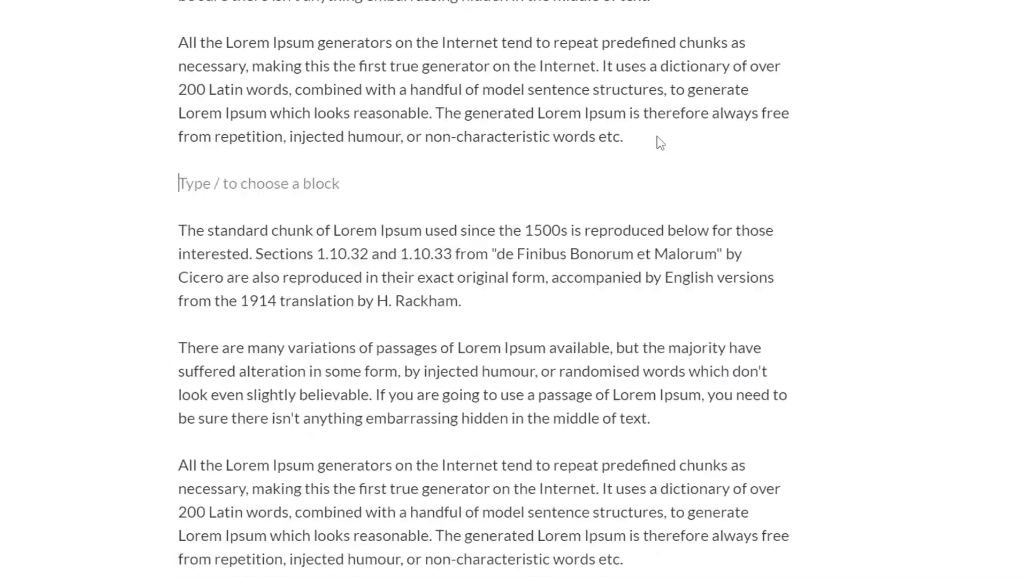
type("/pros")
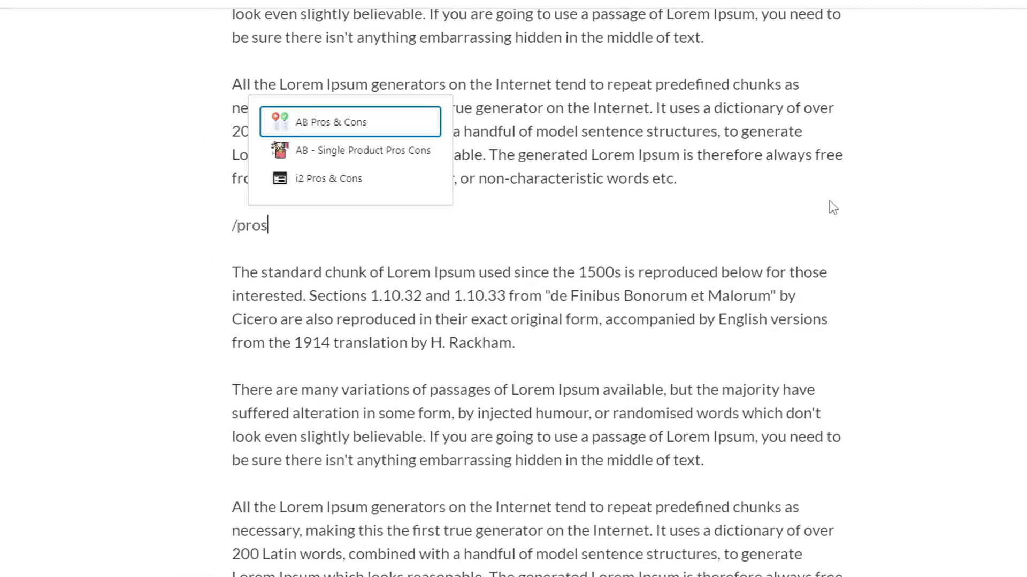
left_click(335, 124)
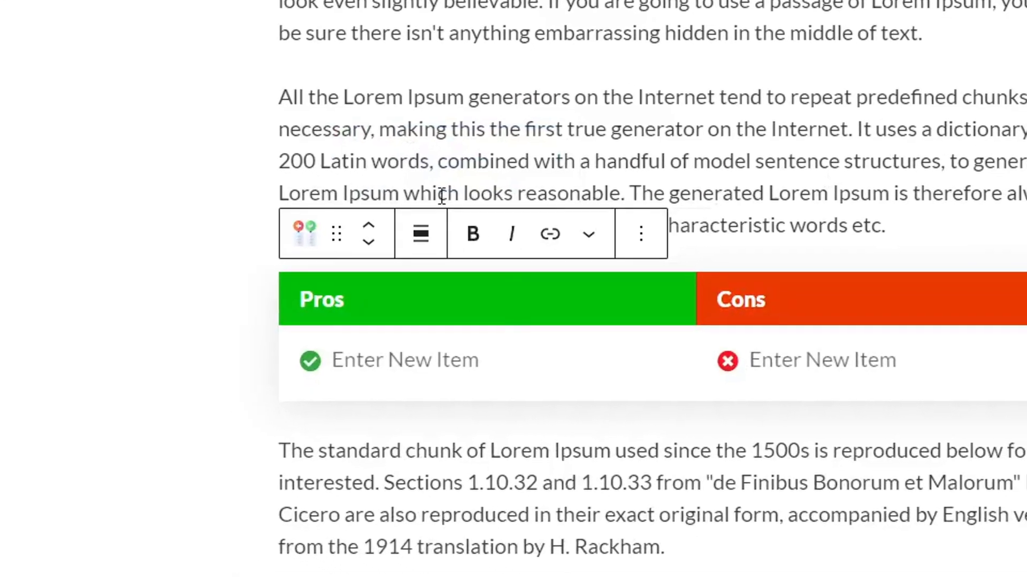
left_click(477, 360)
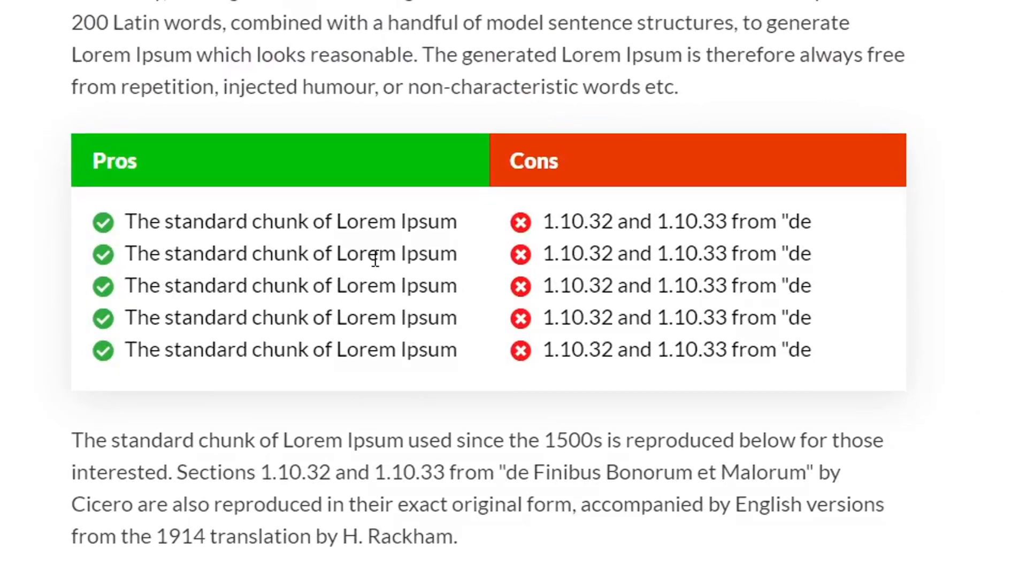
left_click(441, 233)
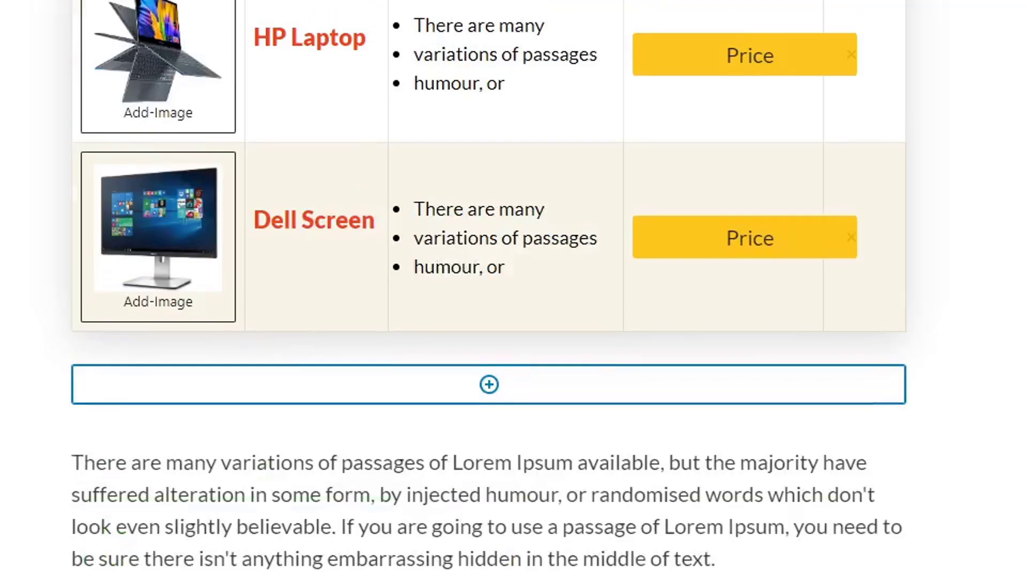
- Look back over the blocks above the Pros & Cons block and check the Acer laptop row's Price link settings
scroll(489, 288, "up", 4)
scroll(489, 289, "down", 2)
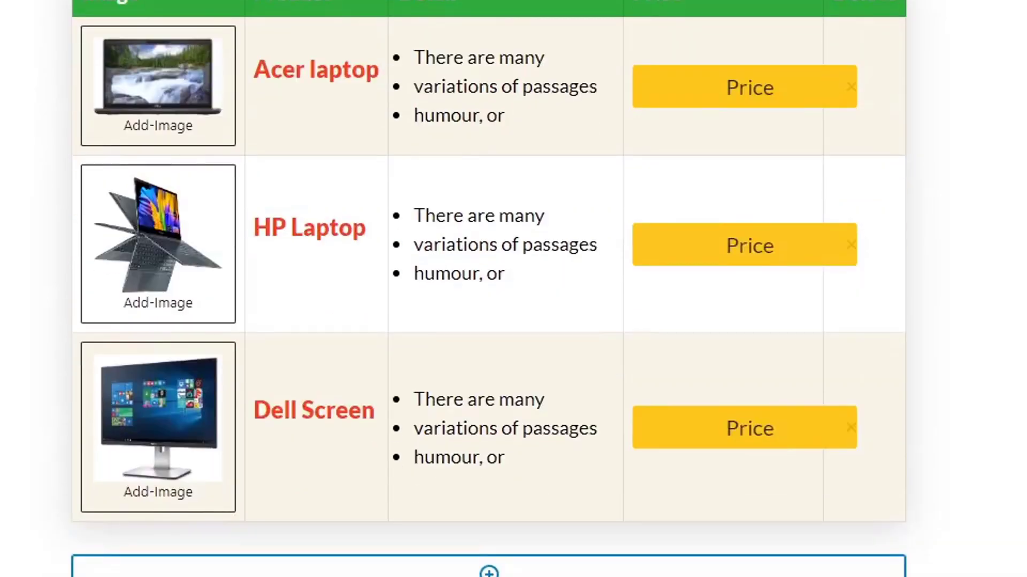
scroll(488, 289, "up", 3)
scroll(489, 288, "up", 5)
scroll(489, 289, "down", 5)
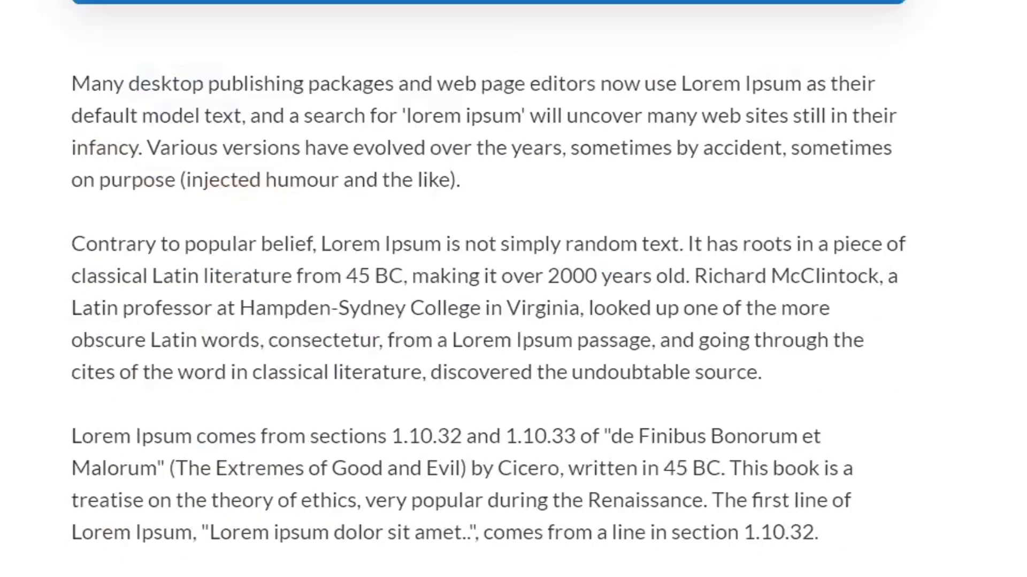
scroll(726, 211, "down", 4)
left_click(748, 196)
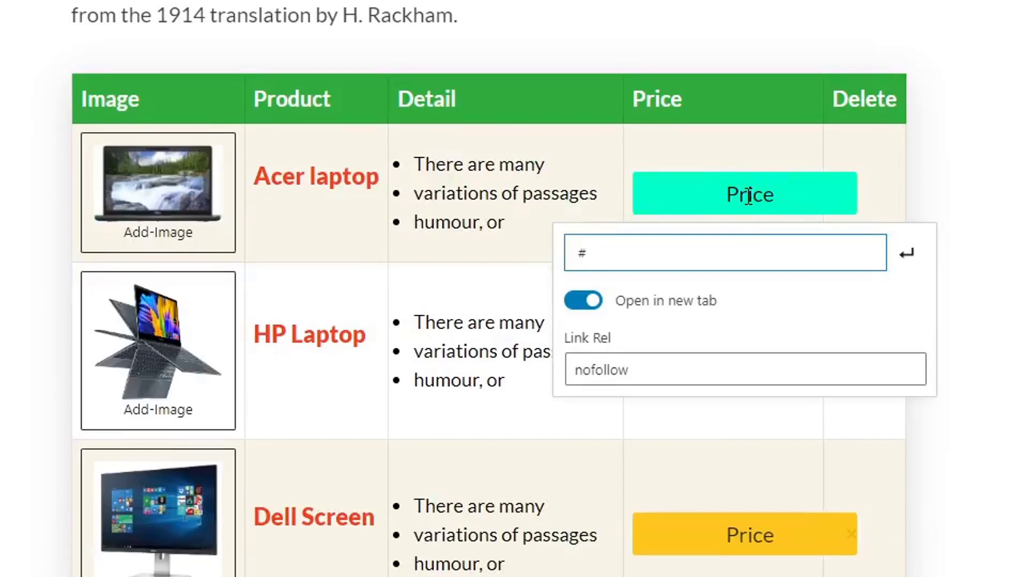
left_click(720, 517)
scroll(874, 422, "down", 15)
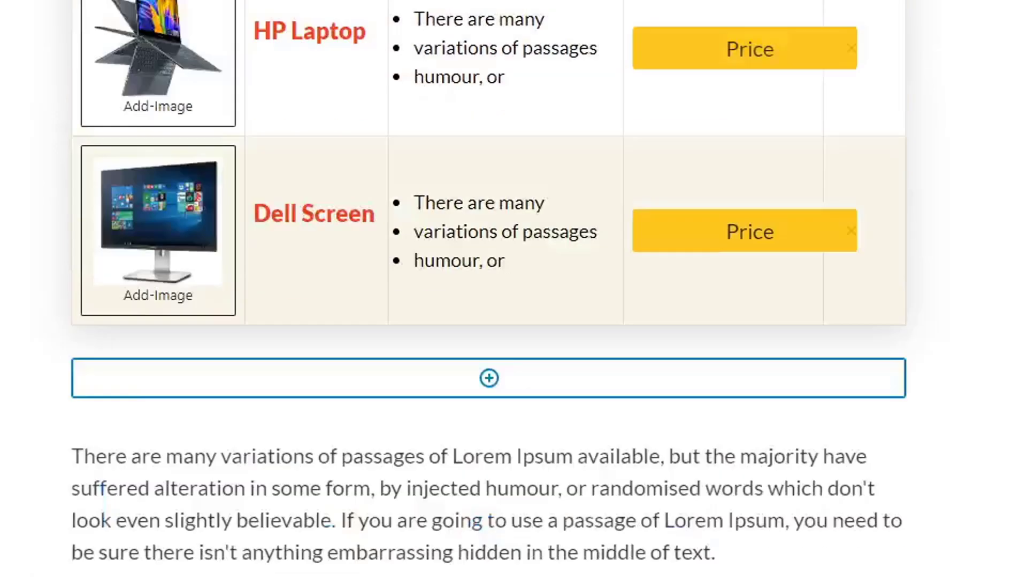
- Insert an AB Button block directly below the Pros & Cons block
scroll(453, 220, "down", 4)
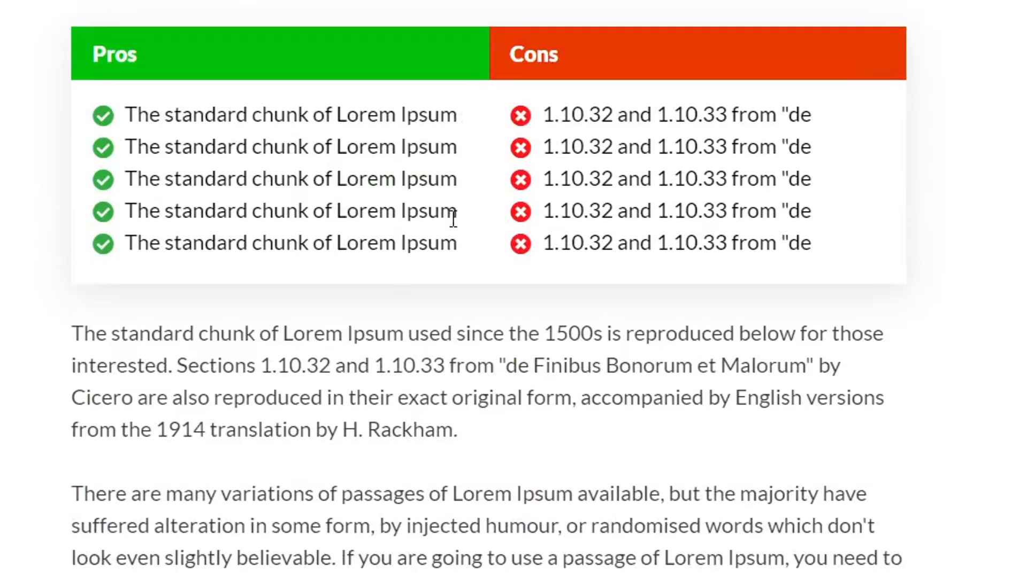
left_click(73, 334)
key("Return")
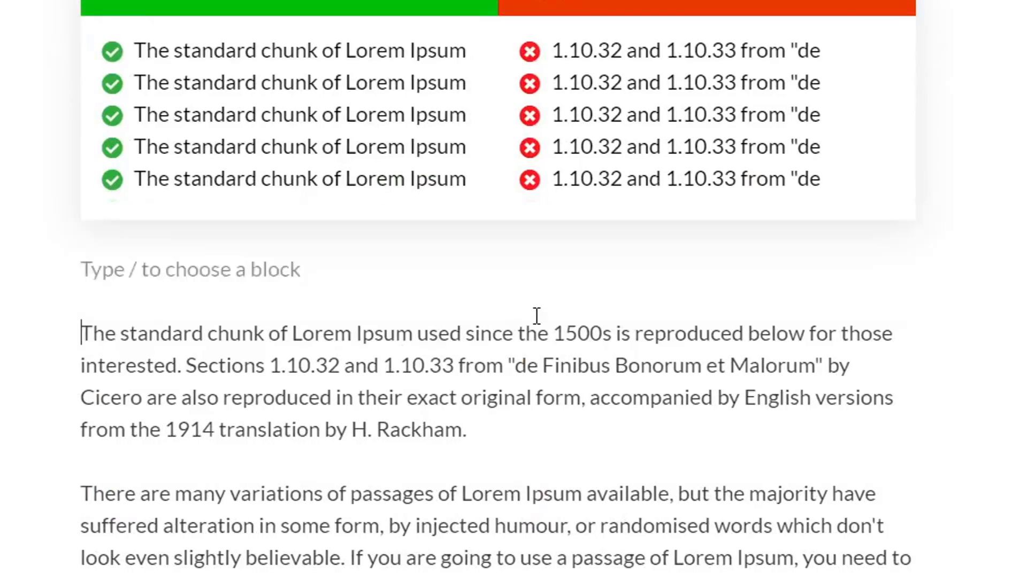
left_click(596, 270)
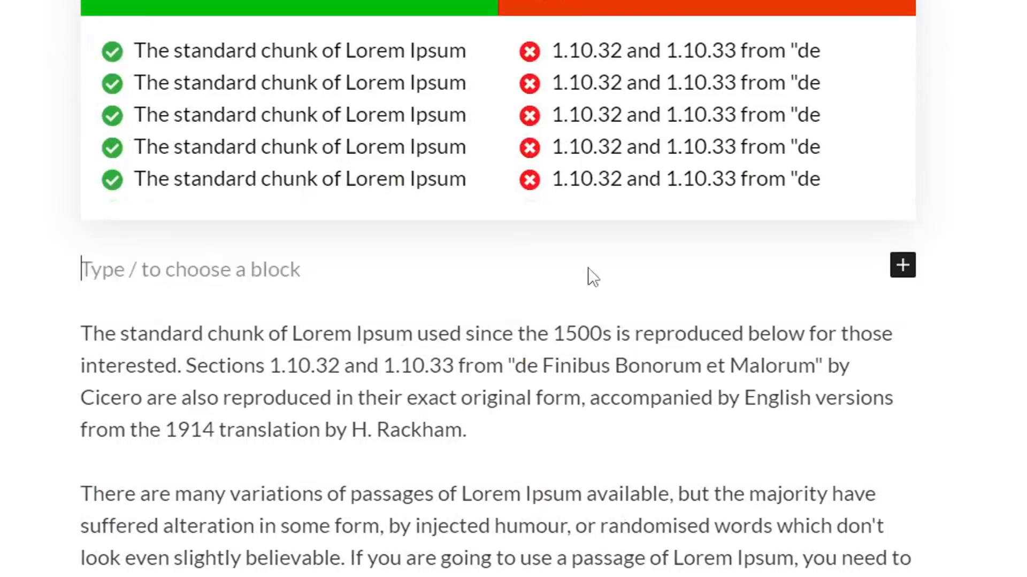
type("/butt")
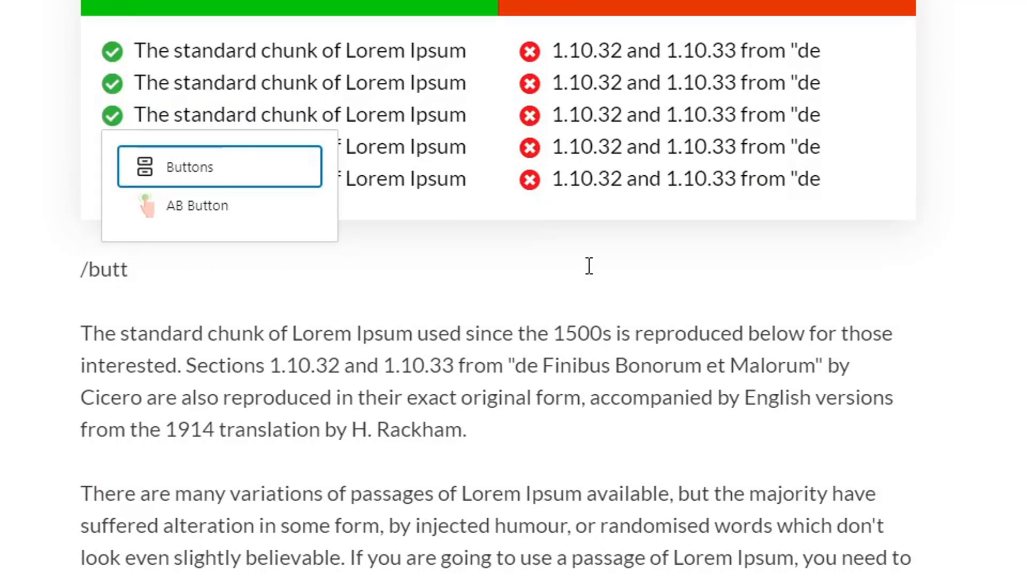
left_click(187, 215)
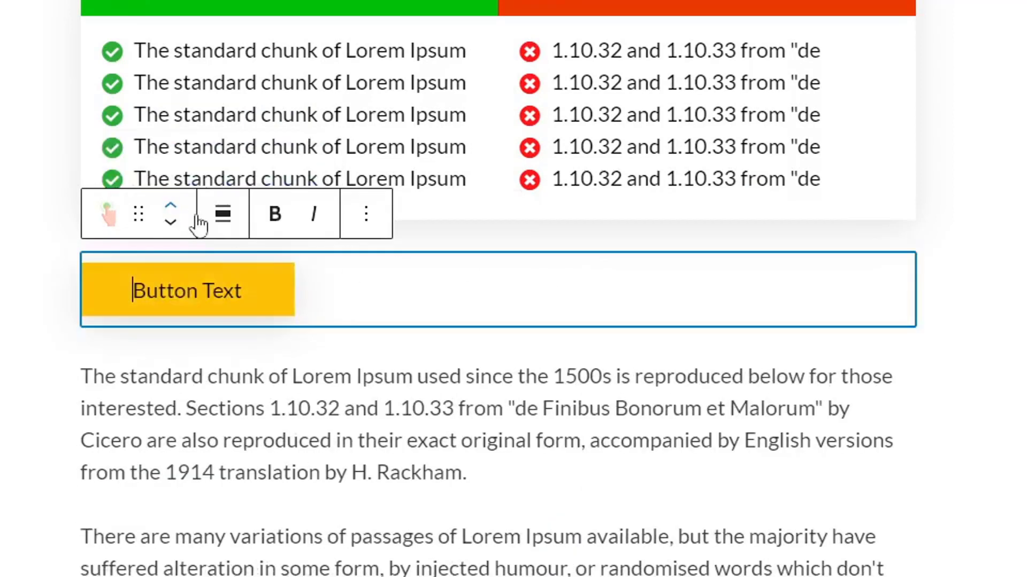
- Replace the new button's placeholder text with "Check Price on Amazon"
left_click(196, 308)
left_click(197, 289)
triple_click(200, 279)
type("Che")
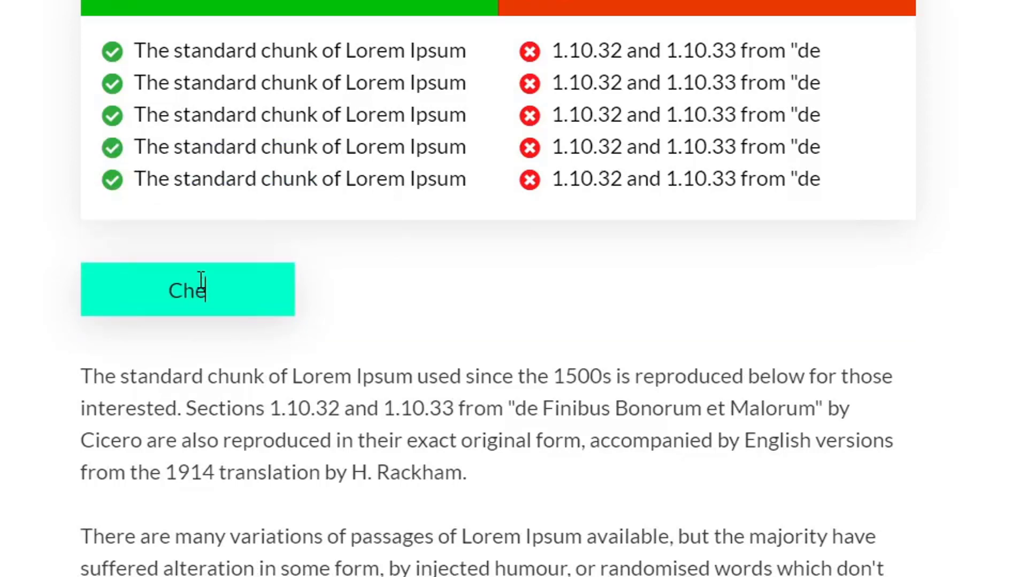
type("ck Price On Am")
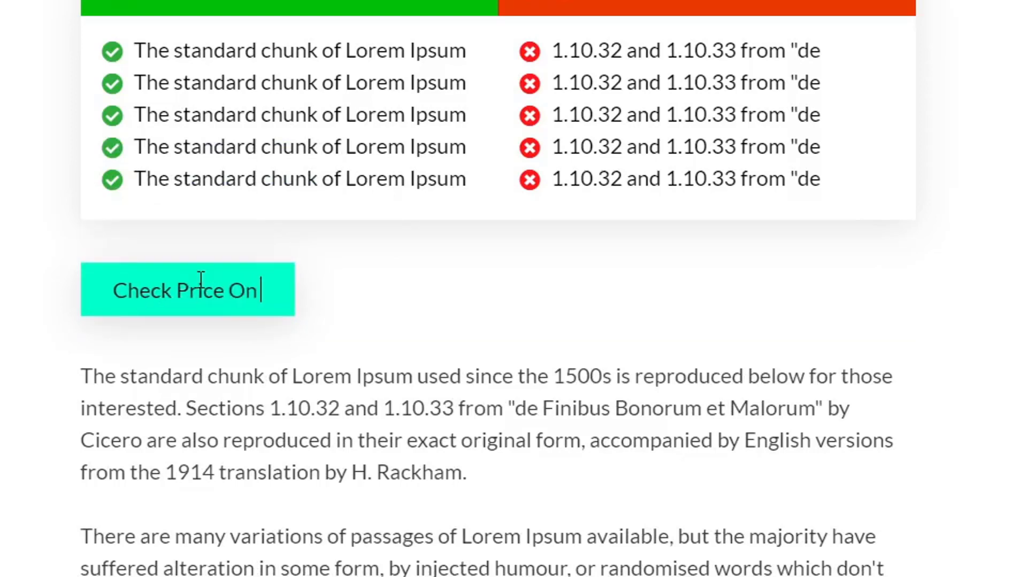
key("BackSpace")
key("BackSpace")
key("BackSpace")
key("BackSpace")
key("BackSpace")
type("on Amazon")
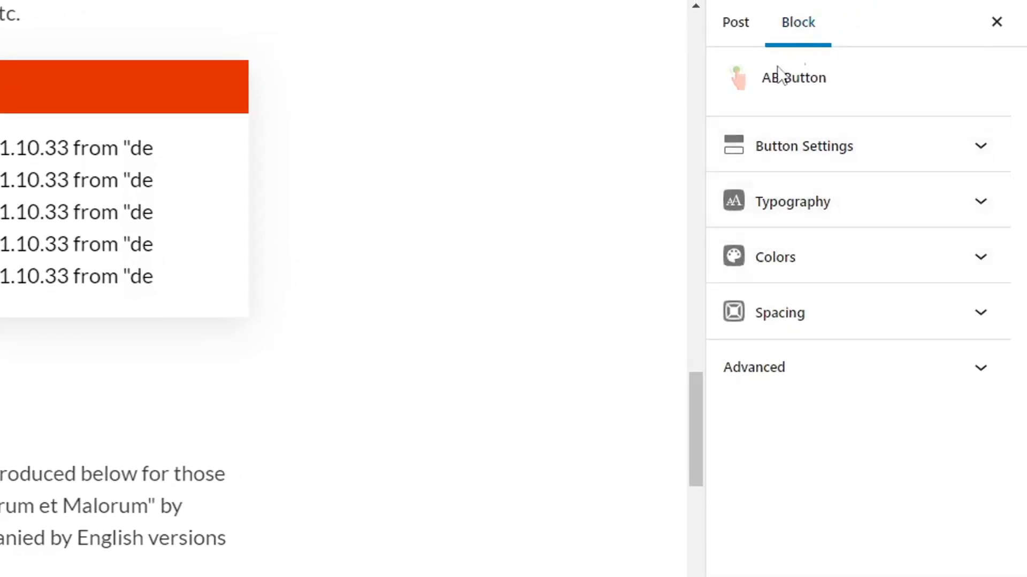
- Make the button link open in a new tab, enable the glimmer effect, and give the button a rounded shape
left_click(828, 152)
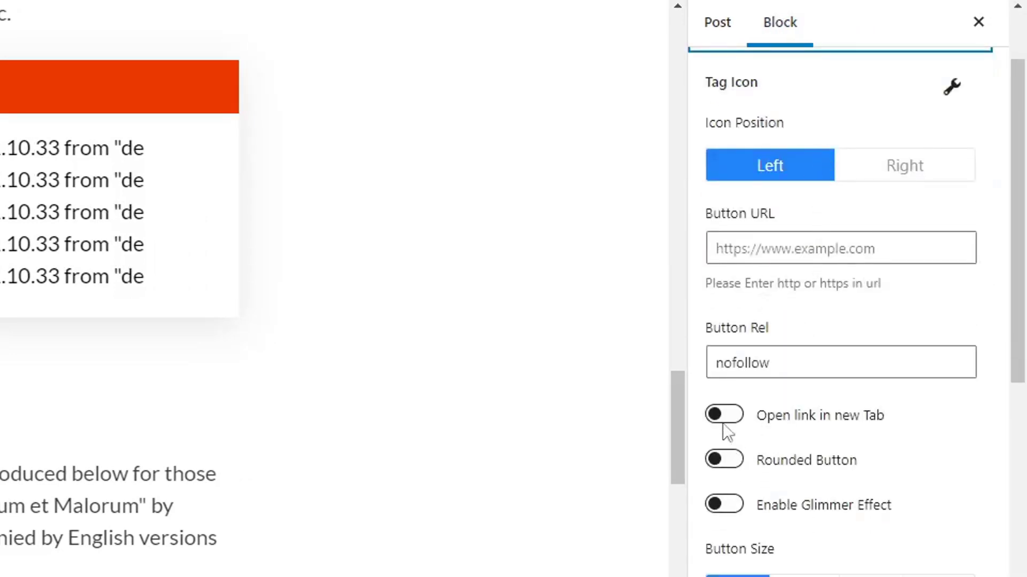
left_click(723, 416)
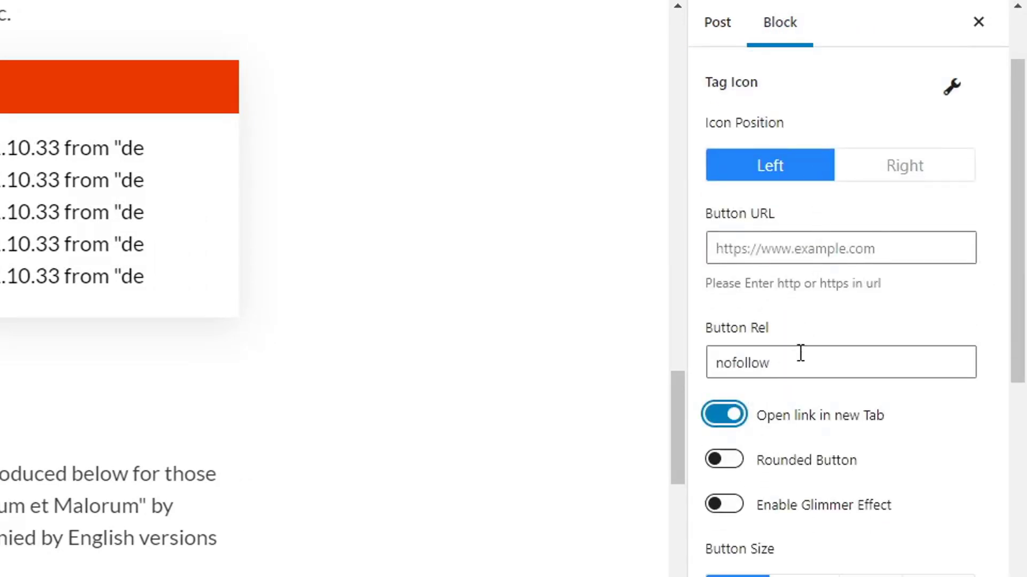
scroll(802, 350, "down", 1)
scroll(802, 351, "down", 4)
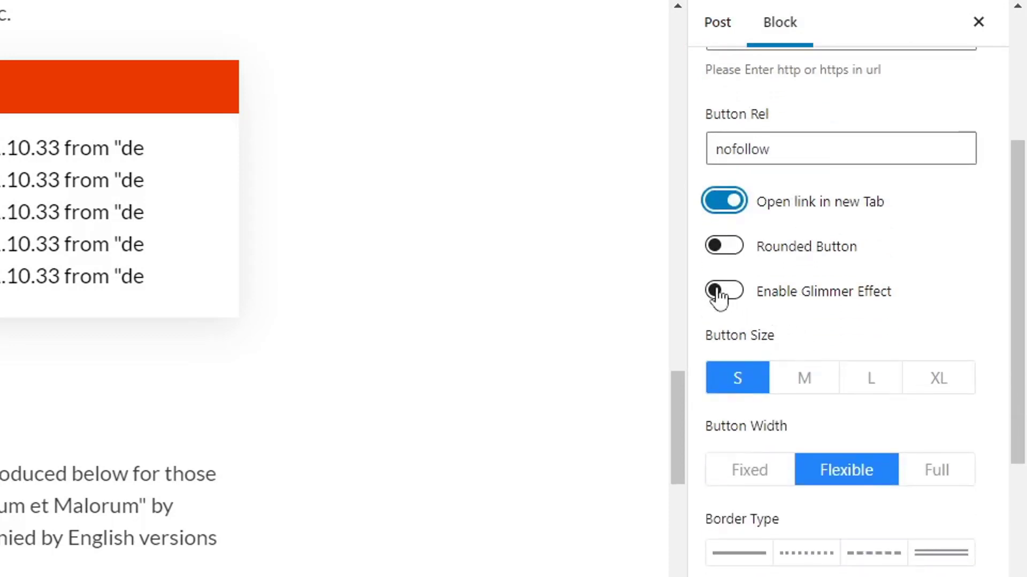
left_click(724, 291)
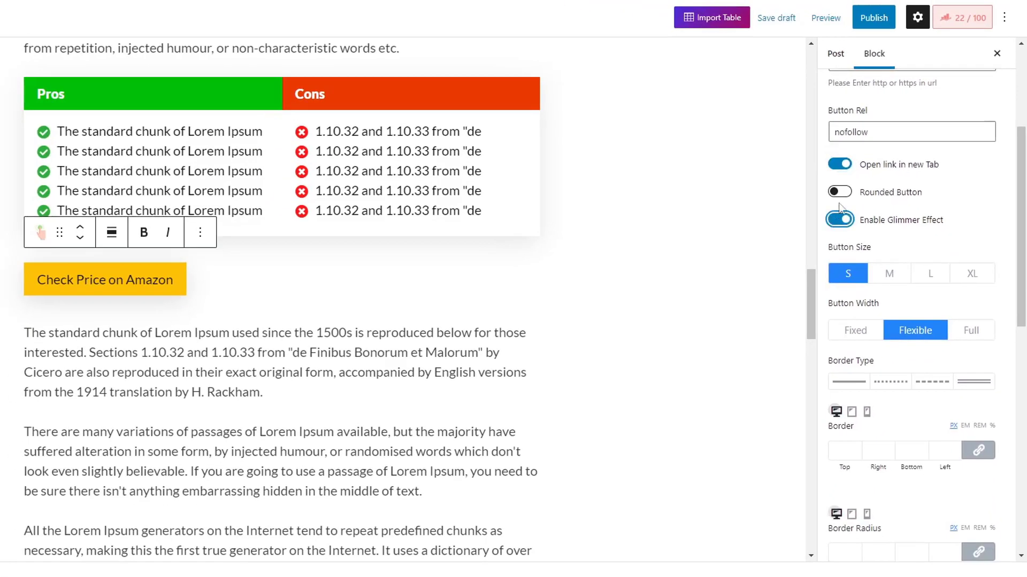
left_click(841, 192)
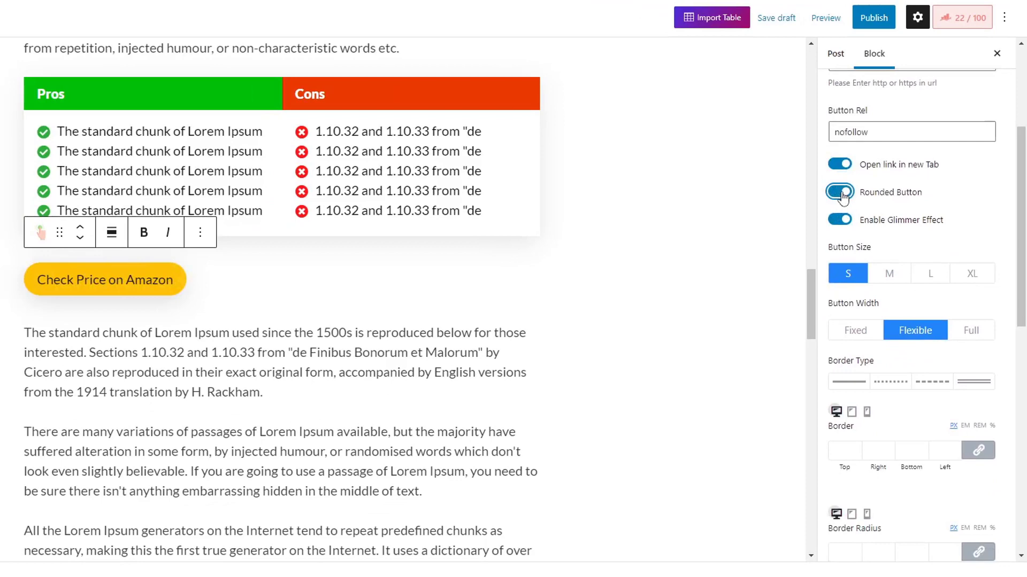
- Center the "Check Price on Amazon" button horizontally
scroll(887, 249, "down", 5)
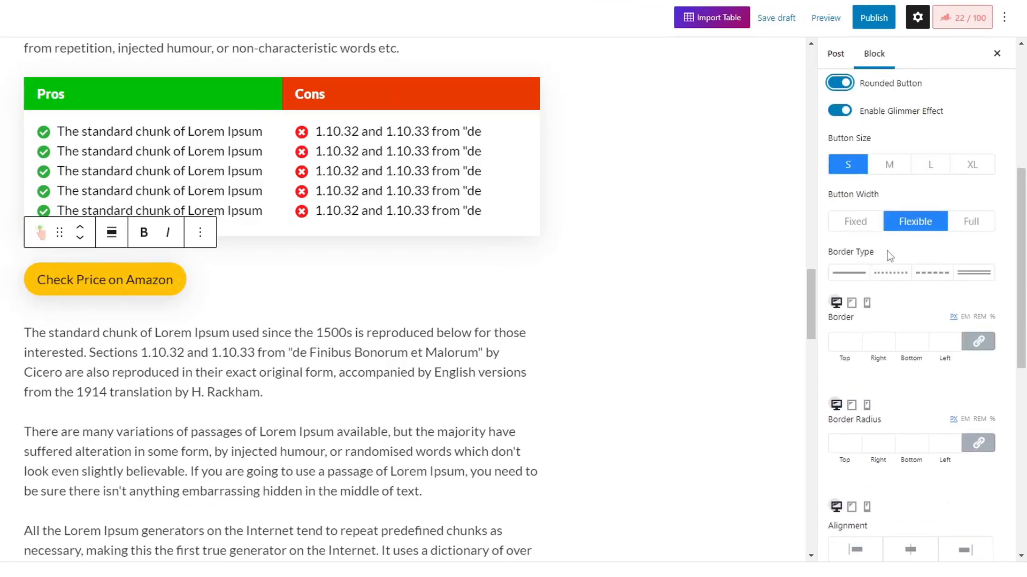
scroll(909, 279, "up", 5)
scroll(922, 310, "down", 5)
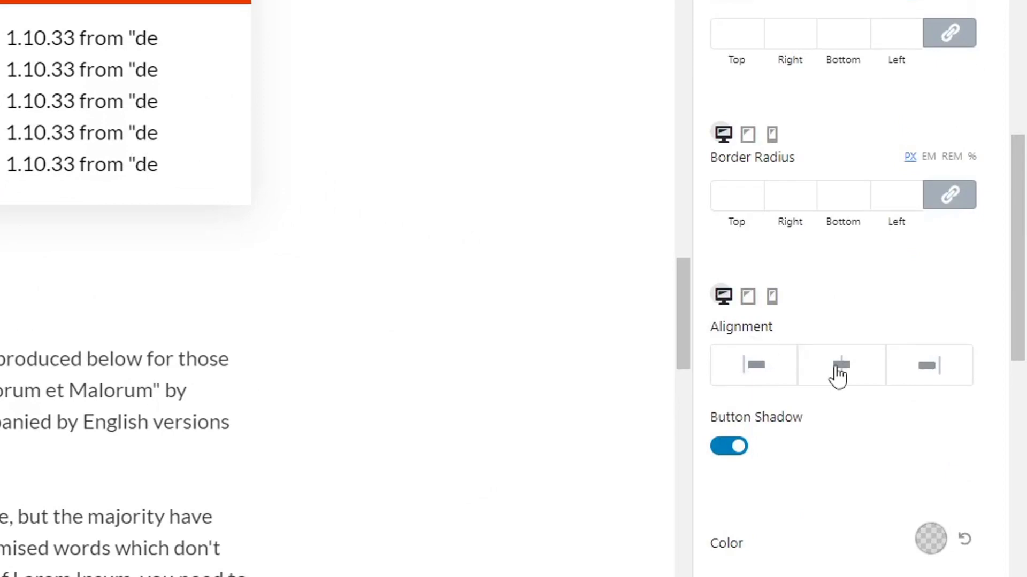
left_click(508, 207)
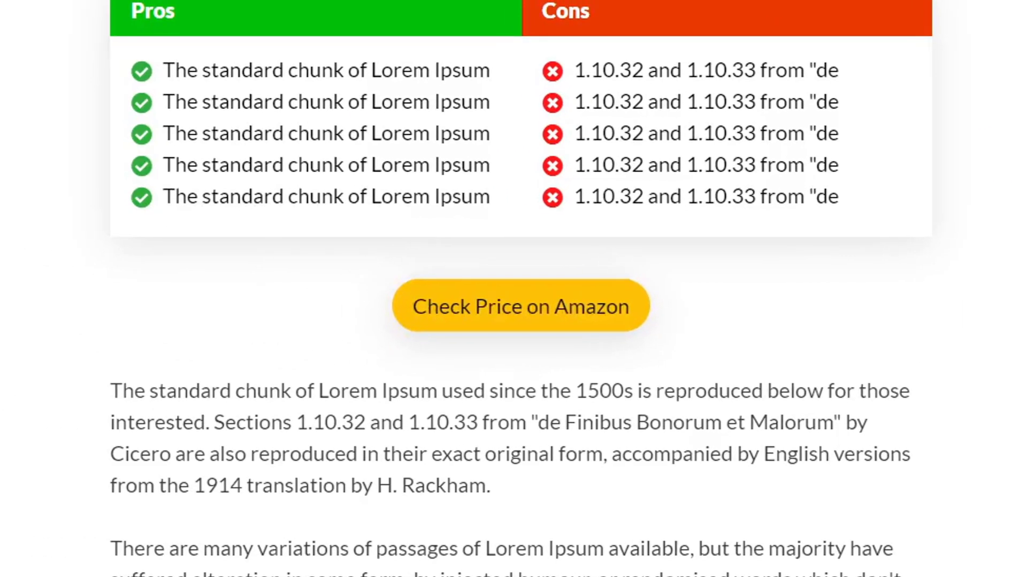
- Insert an AB Product Table block below the "All the Lorem Ipsum generators" paragraph that follows the button
scroll(977, 443, "up", 8)
scroll(982, 441, "down", 8)
scroll(957, 297, "up", 1)
scroll(975, 308, "down", 5)
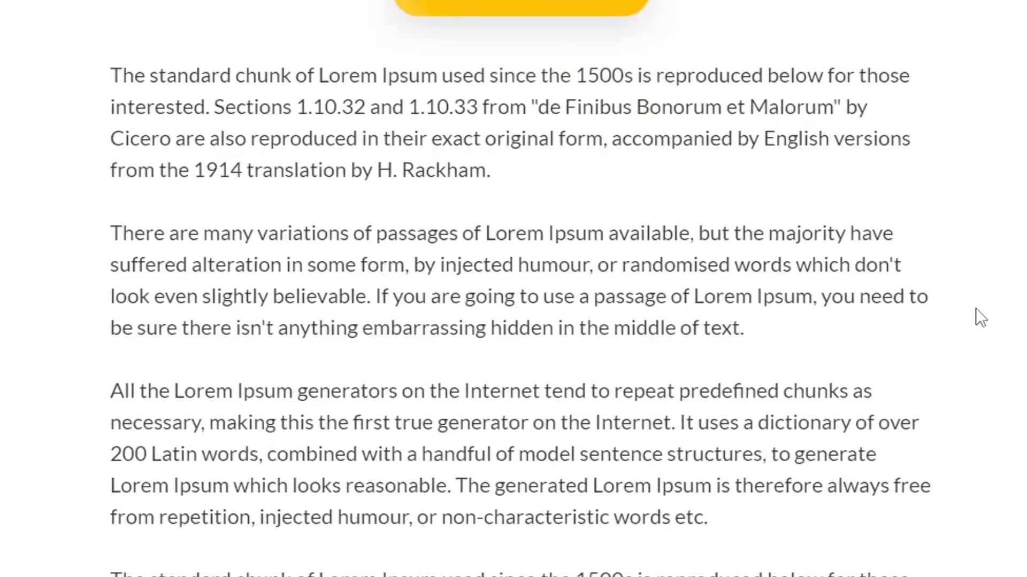
scroll(975, 308, "down", 4)
left_click(741, 307)
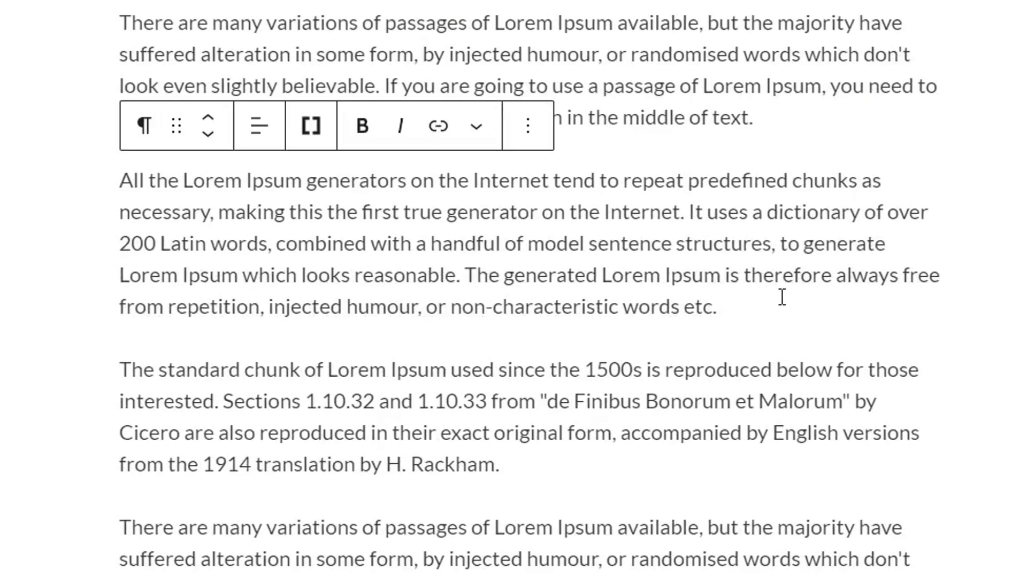
key("Return")
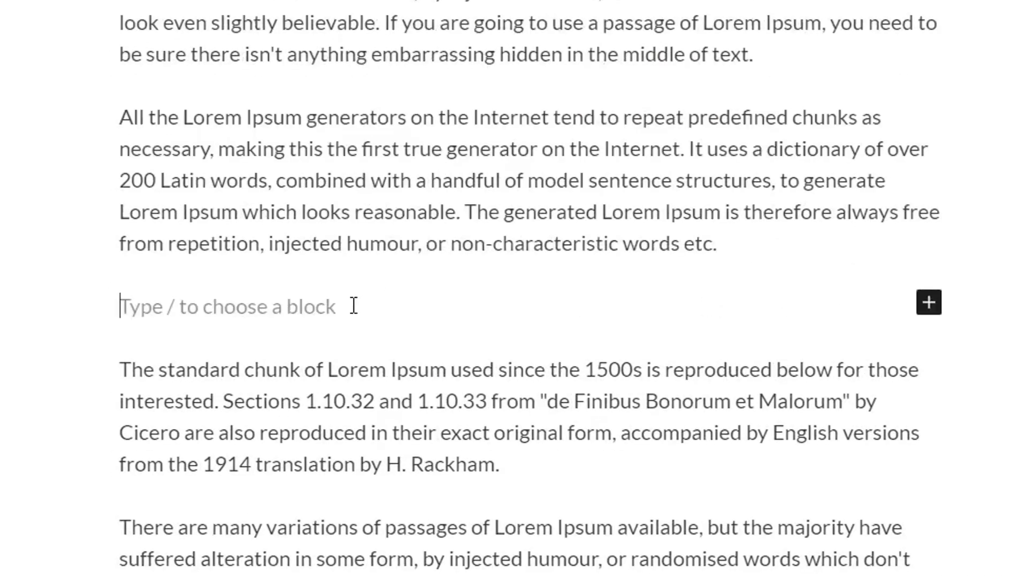
type("/")
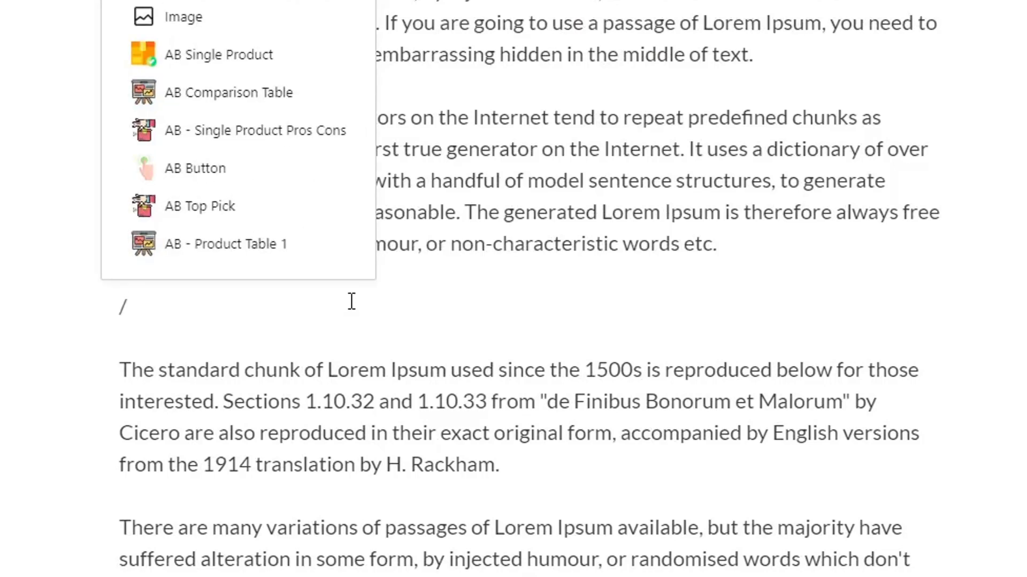
type("table")
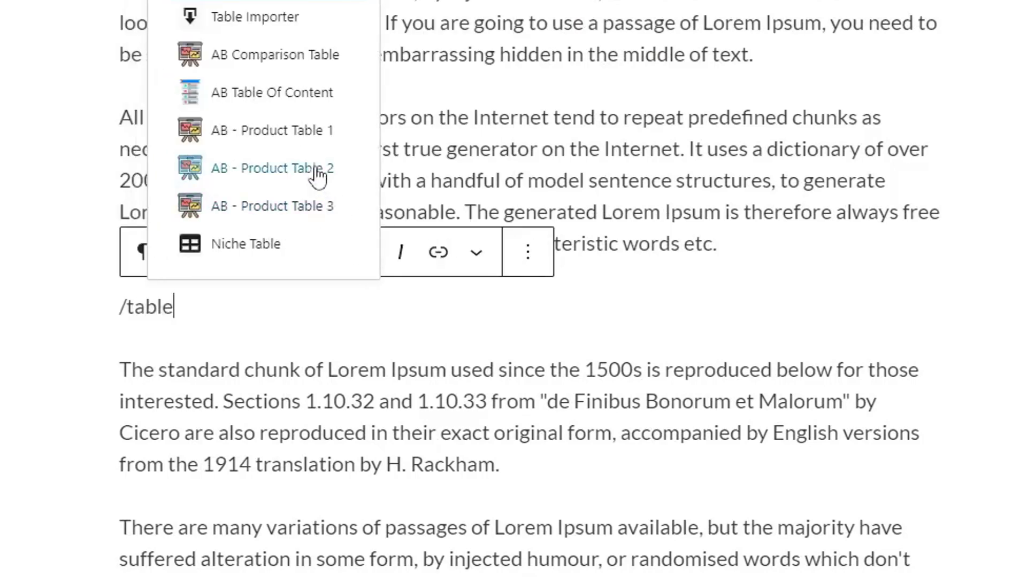
left_click(306, 142)
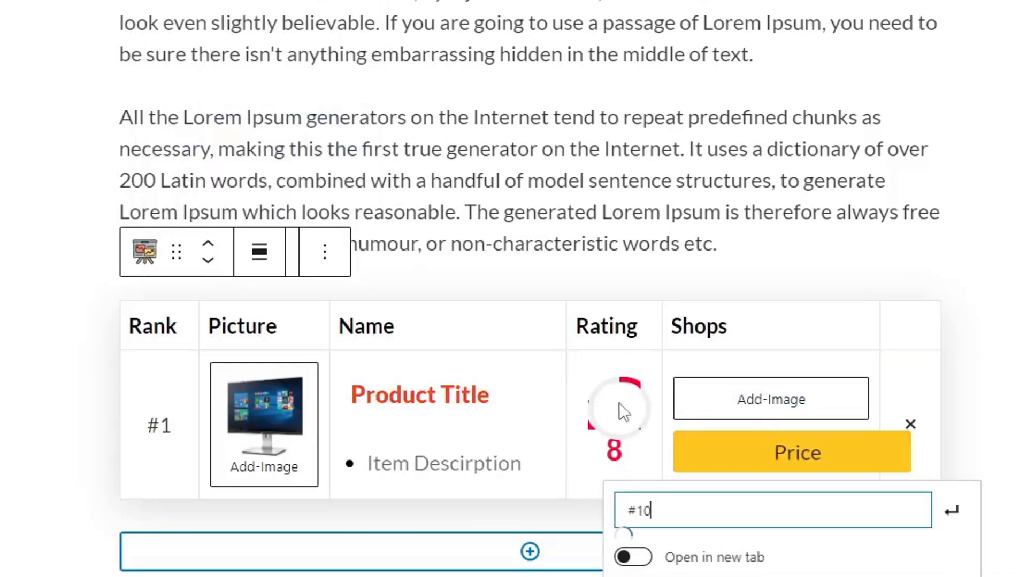
- Title the table's product "Dell Monitor" and fill its description with the bullets "The standard", "The sbdbg" and "The stangbfg"
triple_click(437, 408)
type("bdbgbgb")
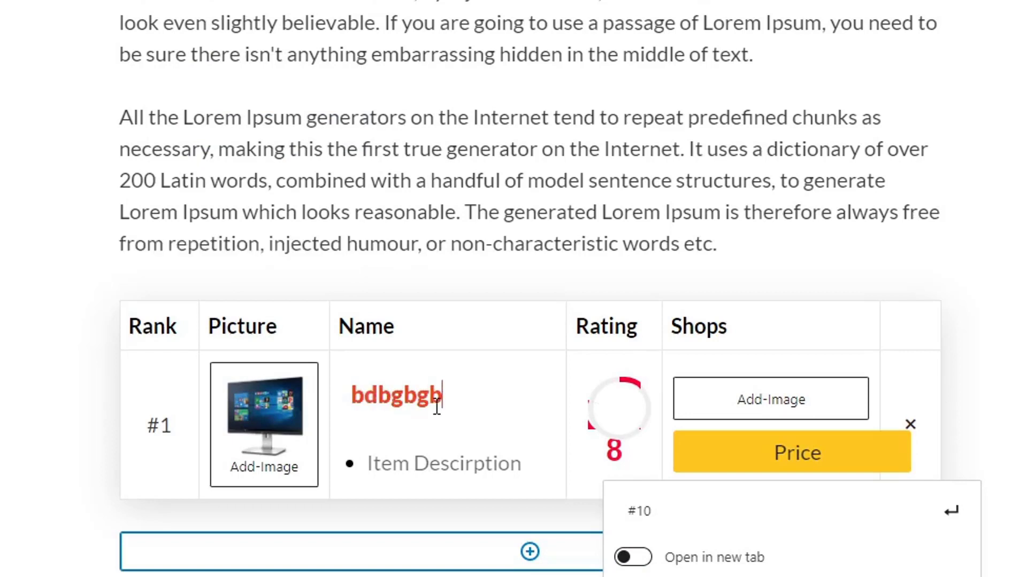
triple_click(437, 407)
type("Dell Moneto")
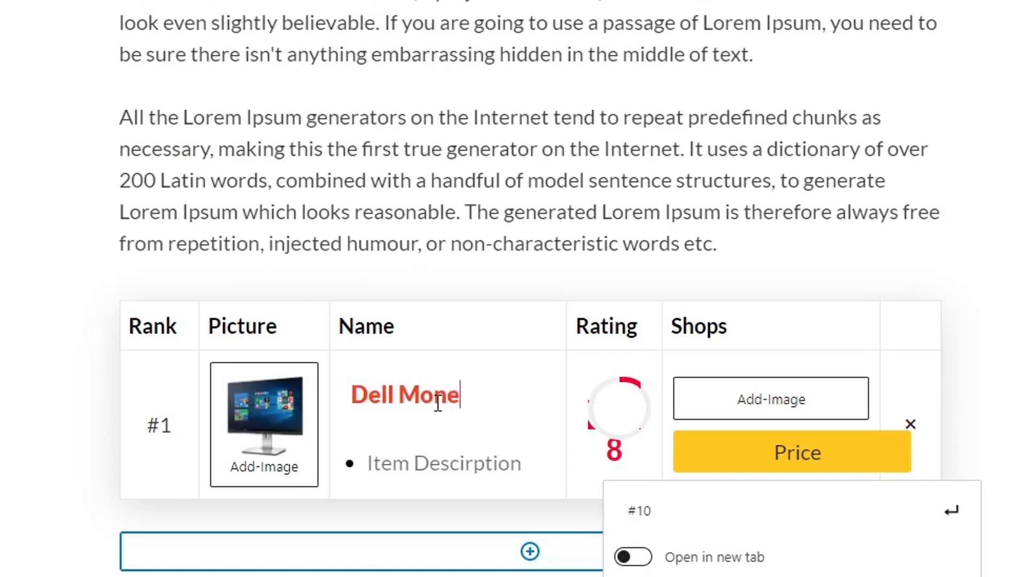
key("BackSpace")
key("BackSpace")
key("BackSpace")
type("itor")
left_click(482, 475)
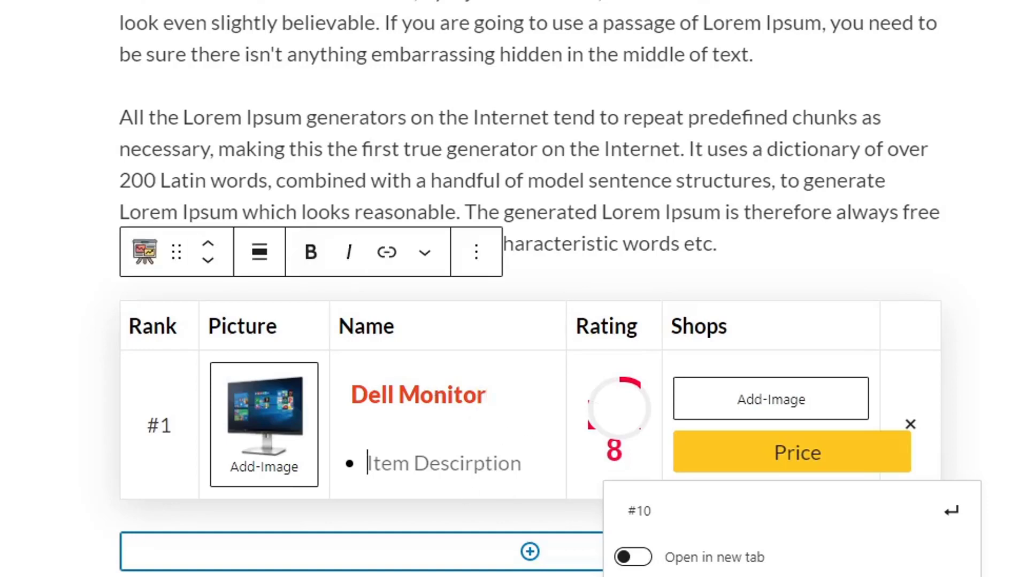
left_click_drag(278, 479, 99, 479)
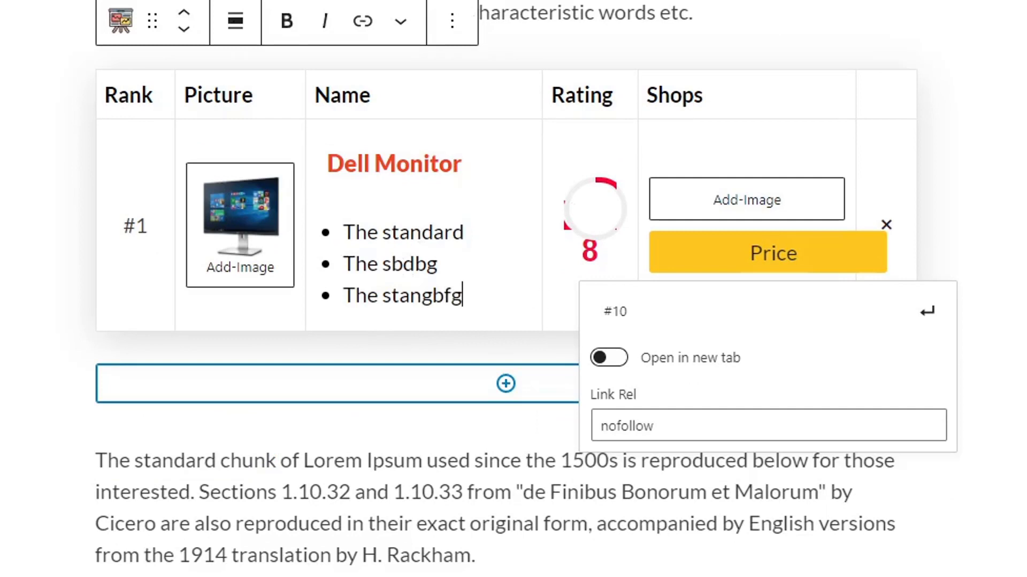
- Make the Dell Monitor row's Price button link open in a new tab
left_click(743, 255)
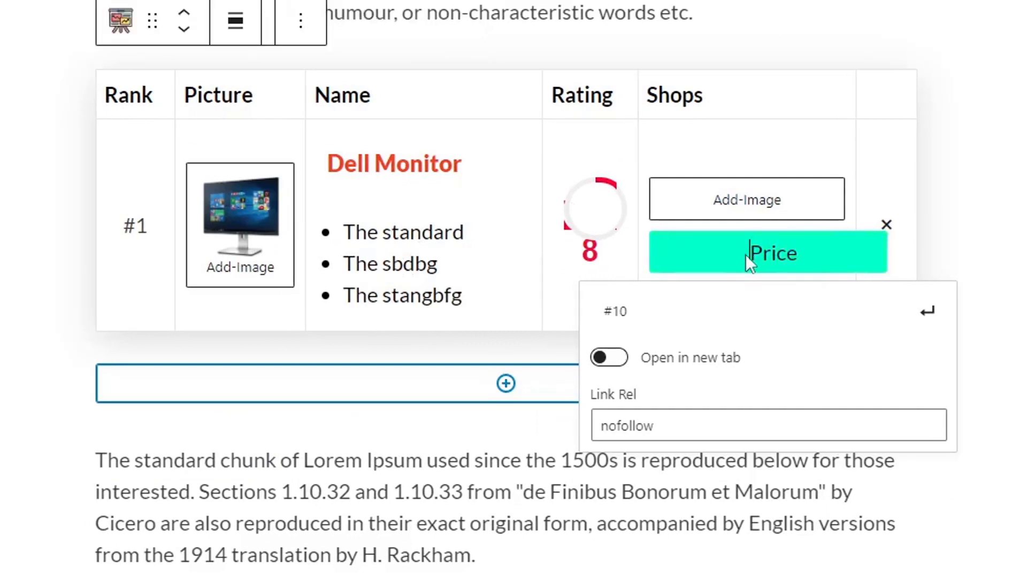
left_click(608, 360)
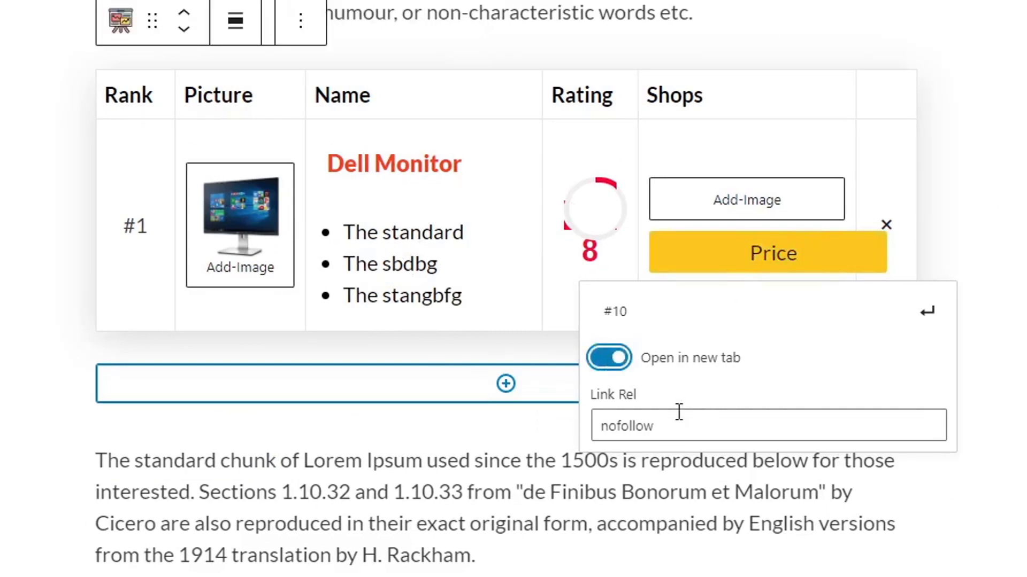
left_click(705, 330)
left_click(744, 243)
left_click_drag(646, 309, 603, 308)
left_click(602, 275)
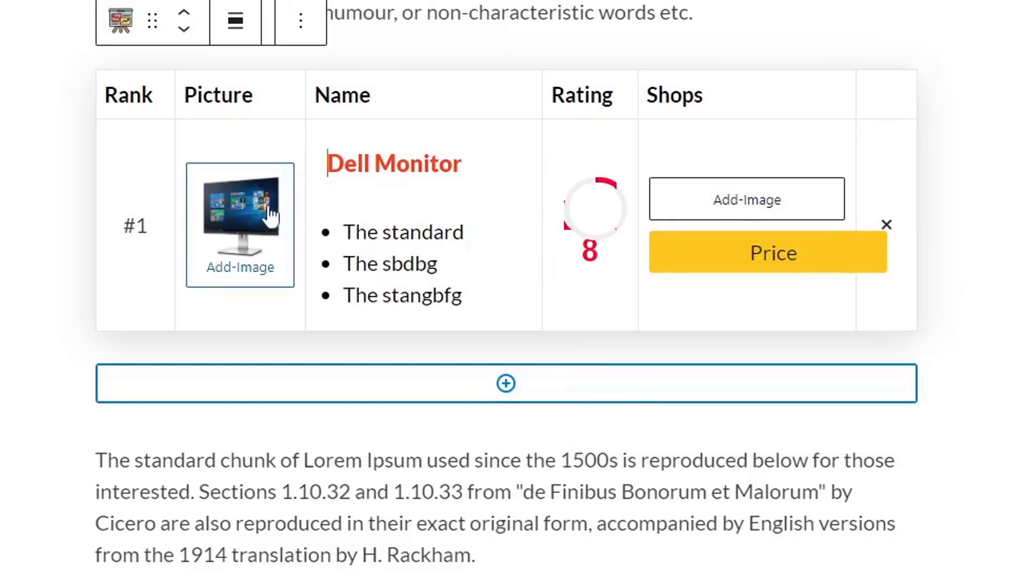
left_click(663, 243)
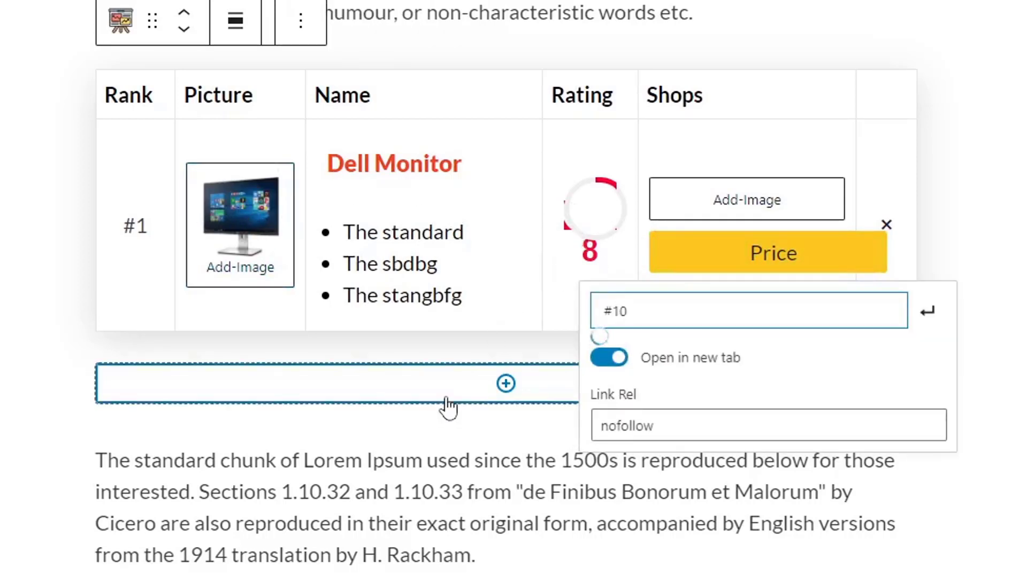
left_click(1013, 70)
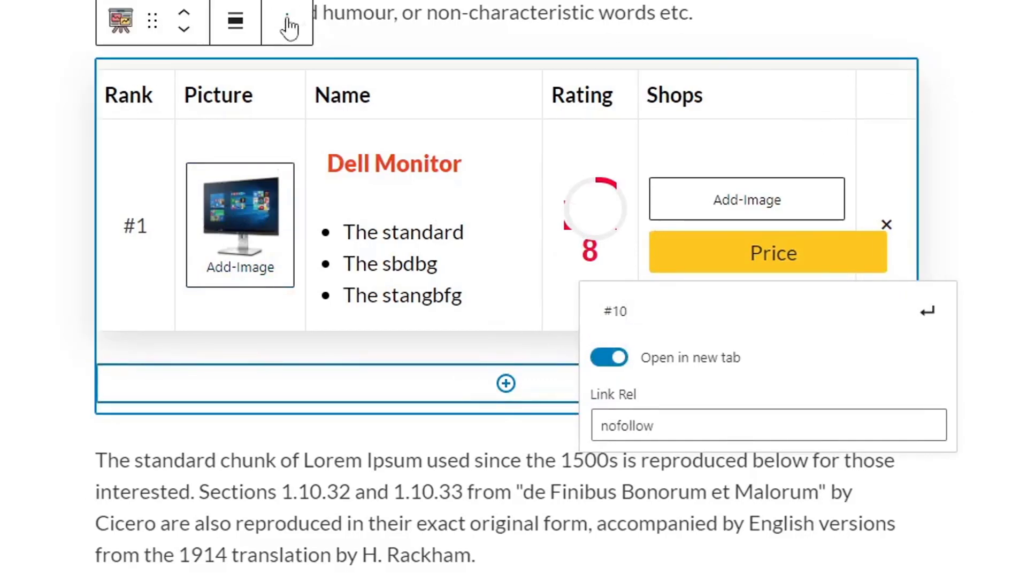
- Remove the product table block and insert an AB Notice Block in its place
left_click(278, 20)
left_click(355, 471)
key("Return")
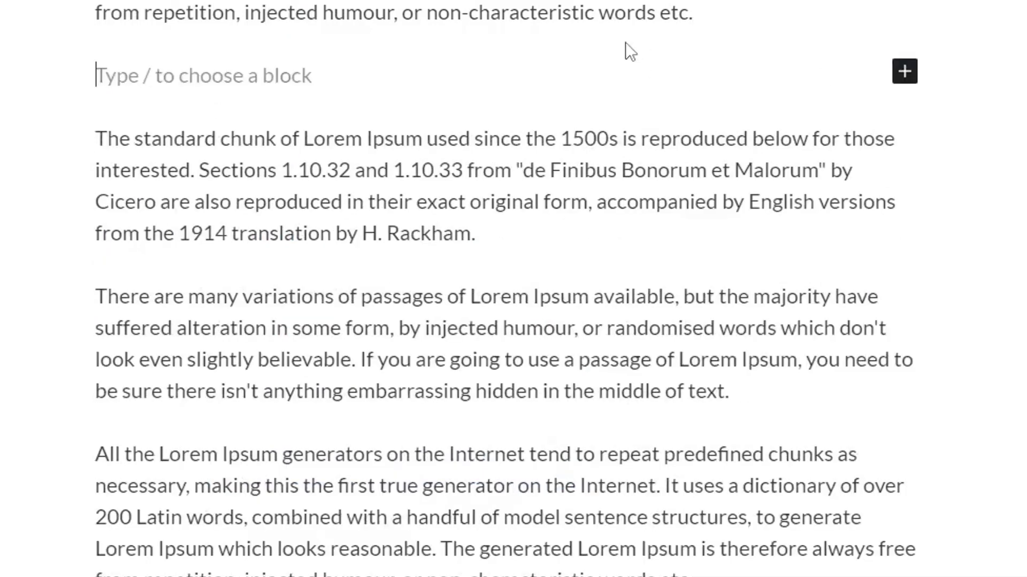
type("/ab")
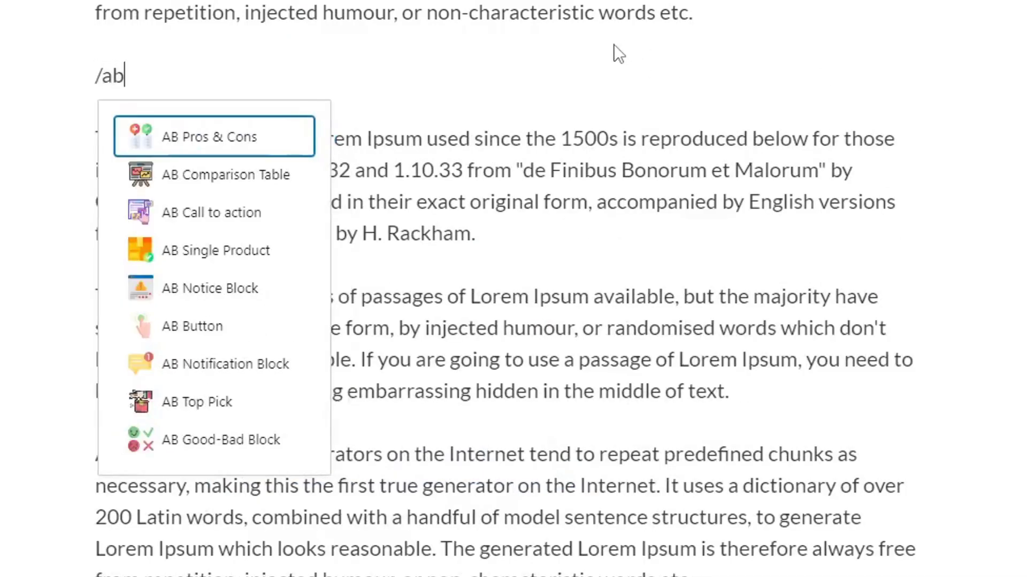
left_click(259, 302)
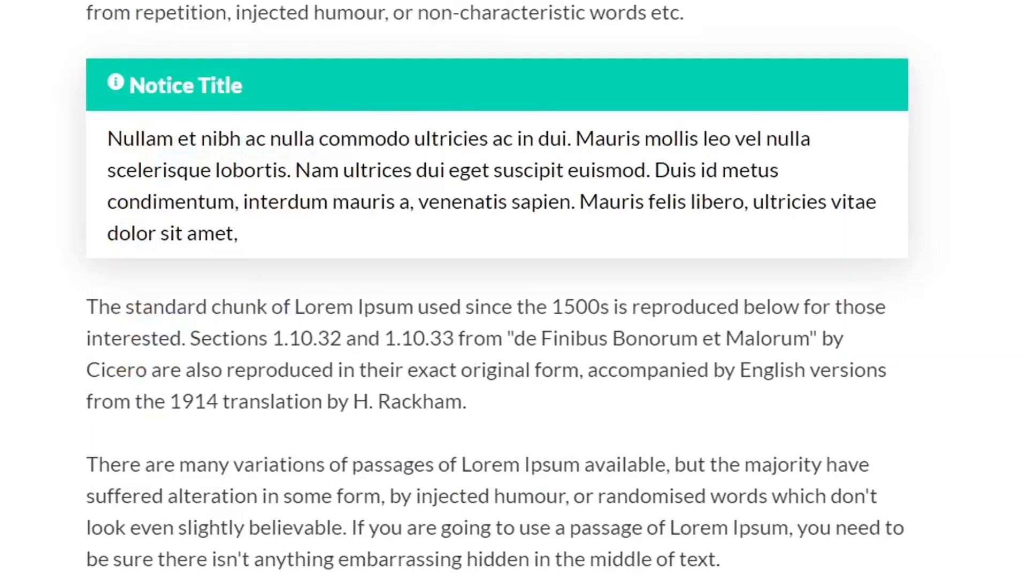
- Shorten the notice's body text so it ends with "Mauris felis libero."
scroll(773, 97, "up", 5)
scroll(669, 118, "down", 7)
scroll(631, 110, "up", 5)
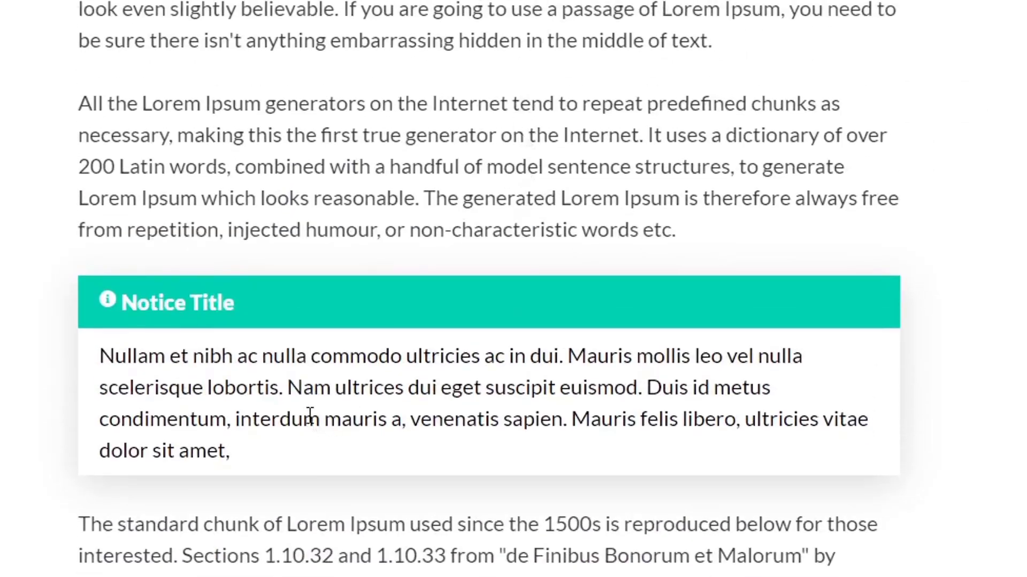
triple_click(309, 416)
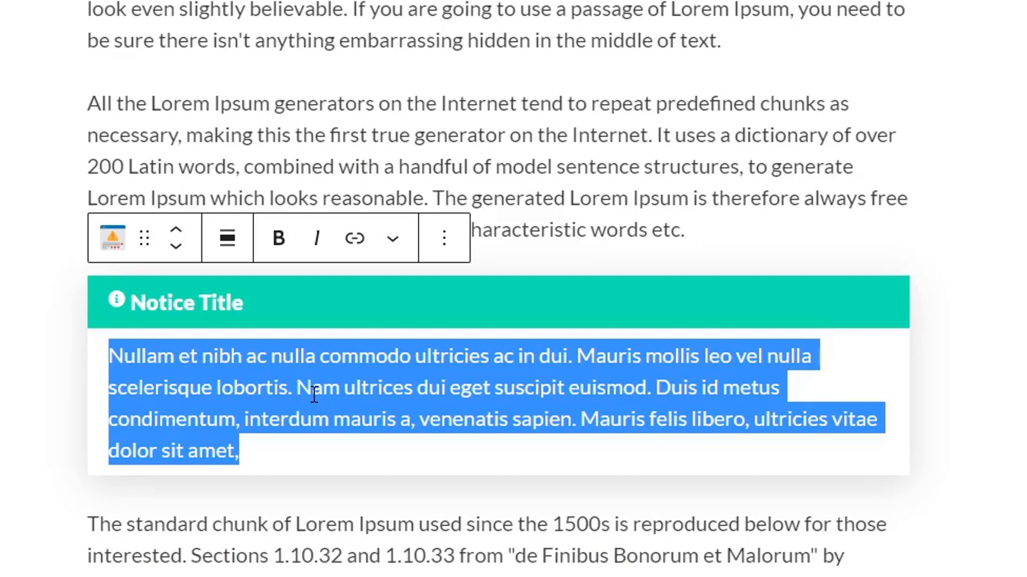
left_click(385, 427)
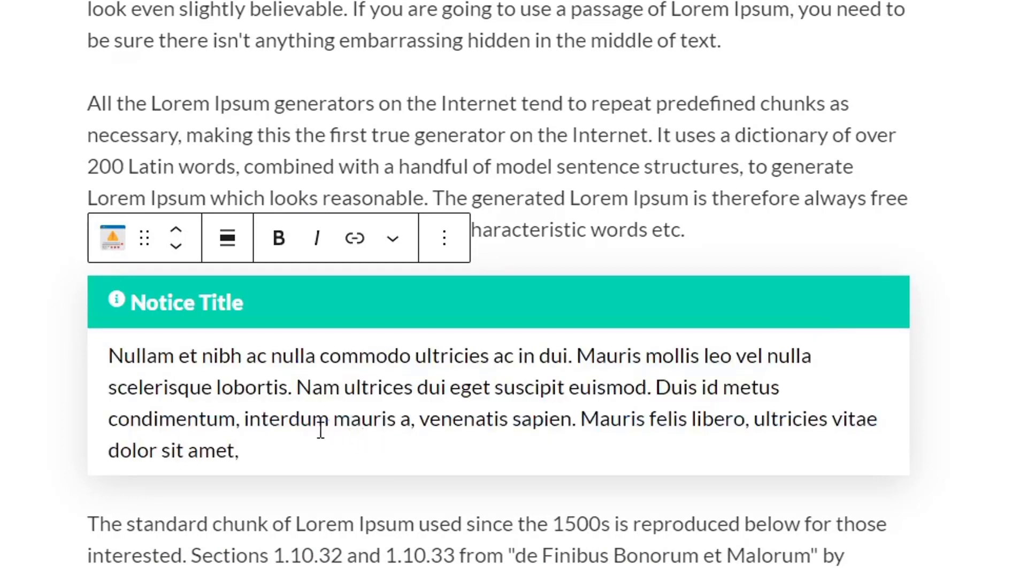
left_click_drag(689, 432, 749, 411)
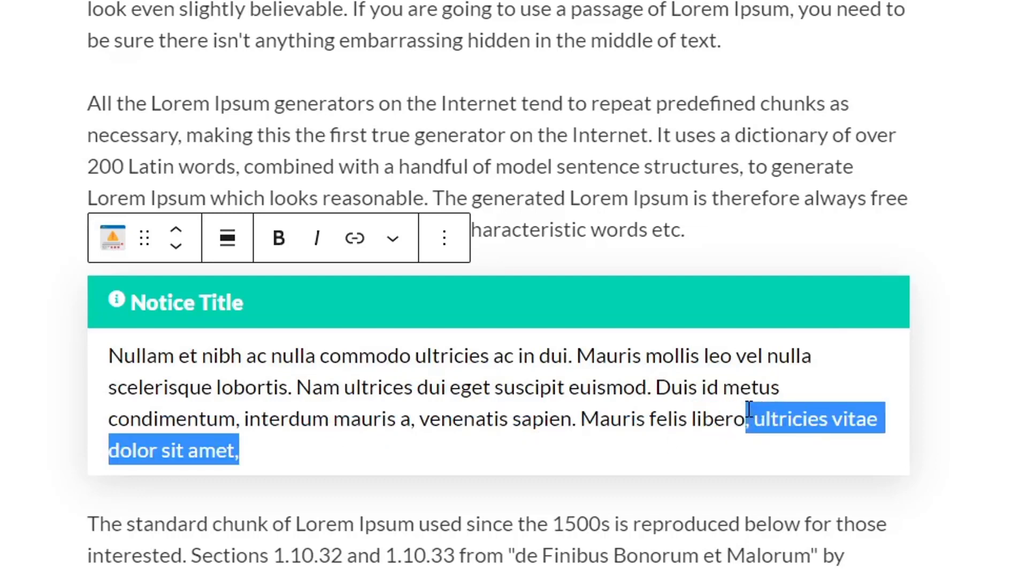
type(".")
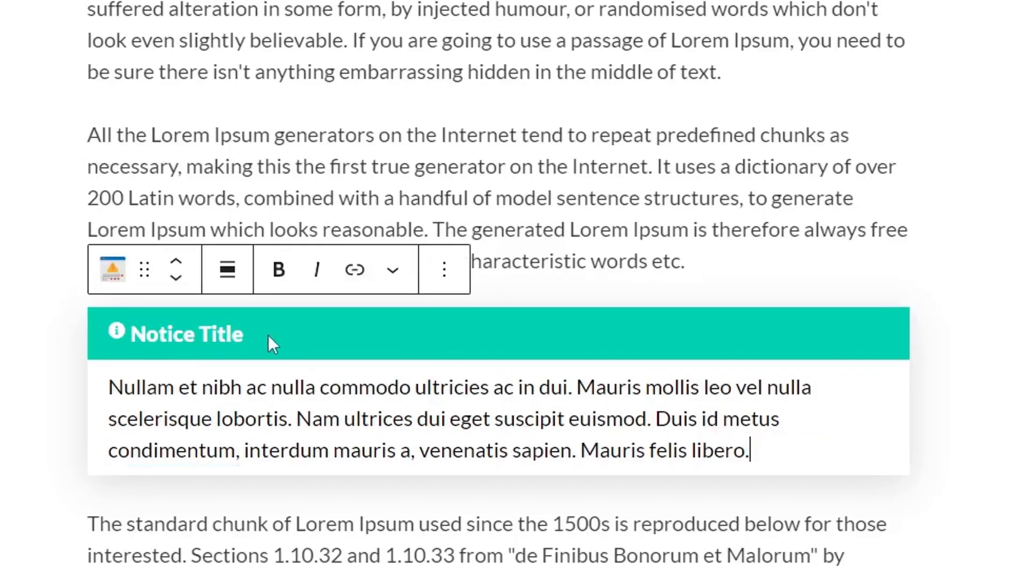
- Change the notice block's title to "Note"
triple_click(198, 337)
left_click(205, 333)
left_click(237, 334)
left_click_drag(238, 335, 129, 334)
type("Note")
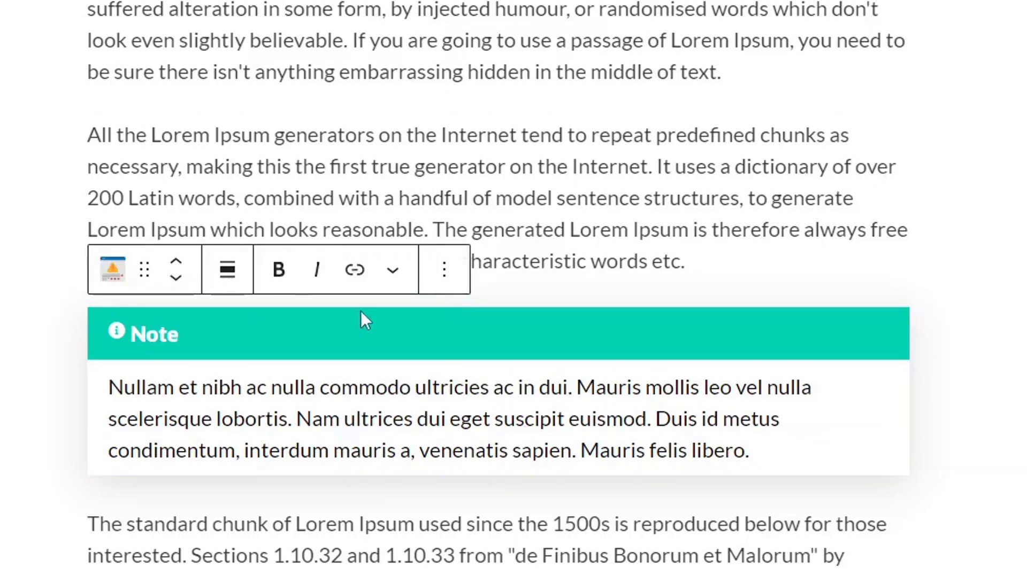
- Replace the notice block's title with "Powerful GPU"
left_click(359, 313)
double_click(302, 338)
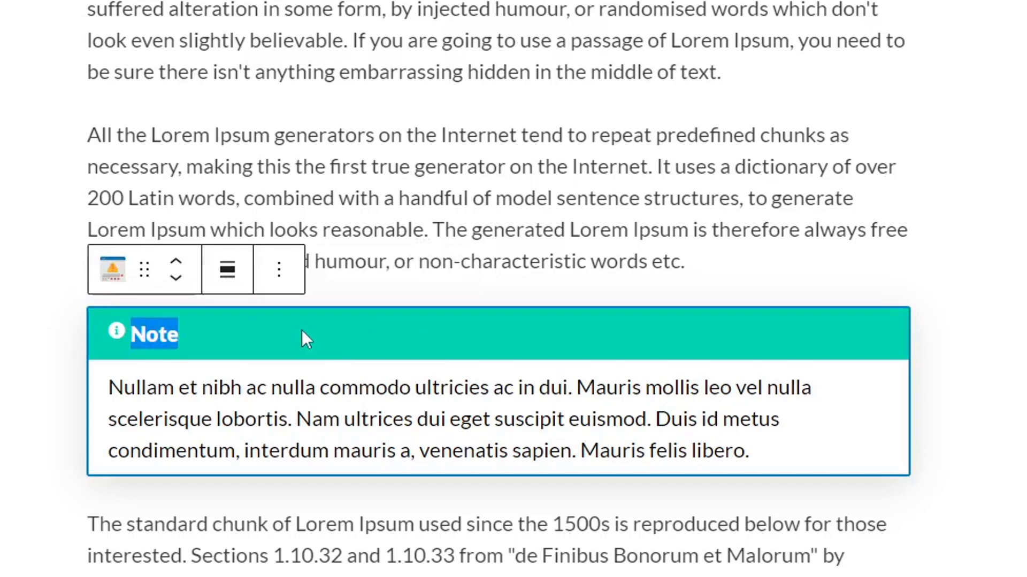
key("BackSpace")
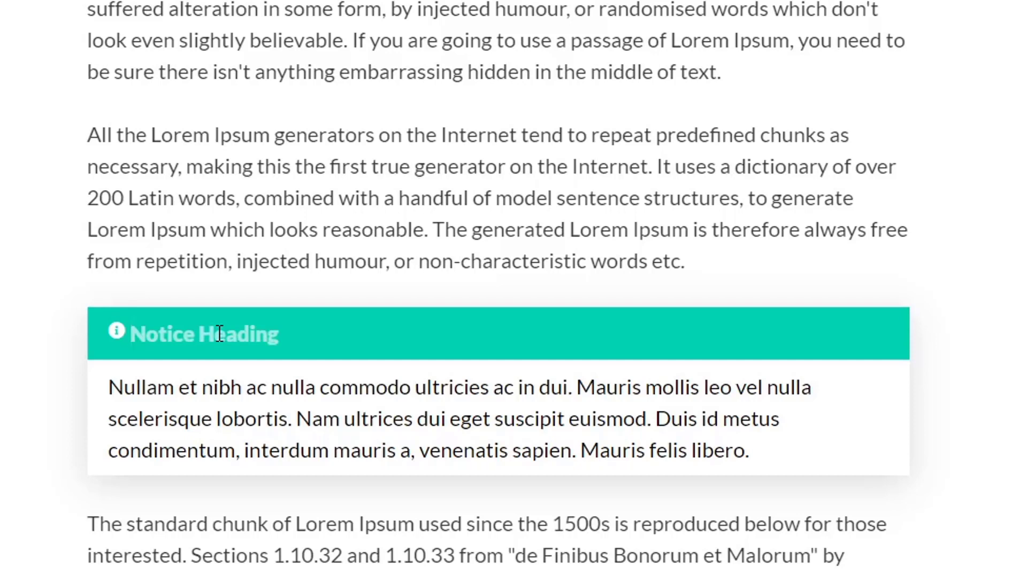
type("Powerful GPU")
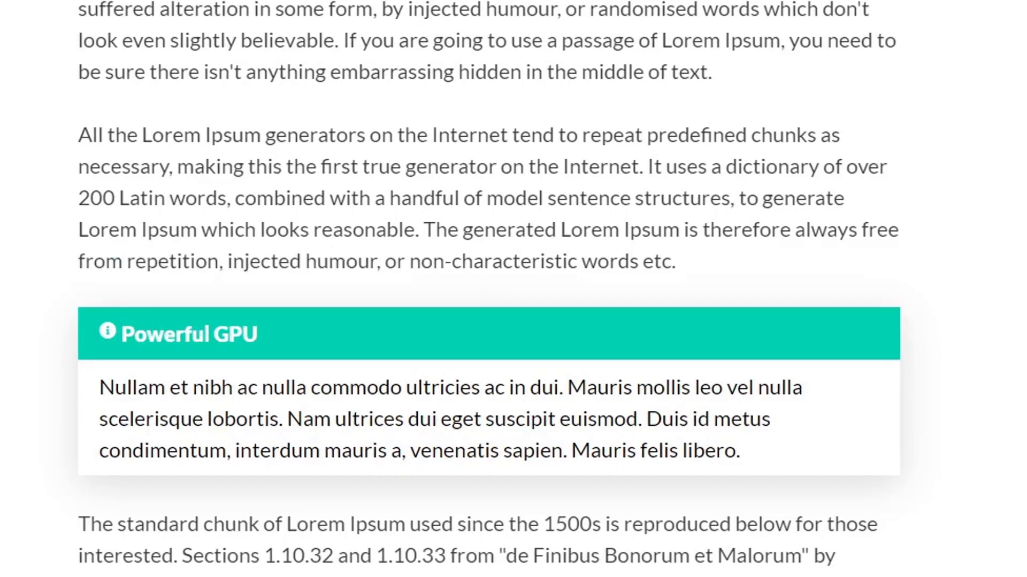
triple_click(329, 420)
scroll(640, 352, "down", 4)
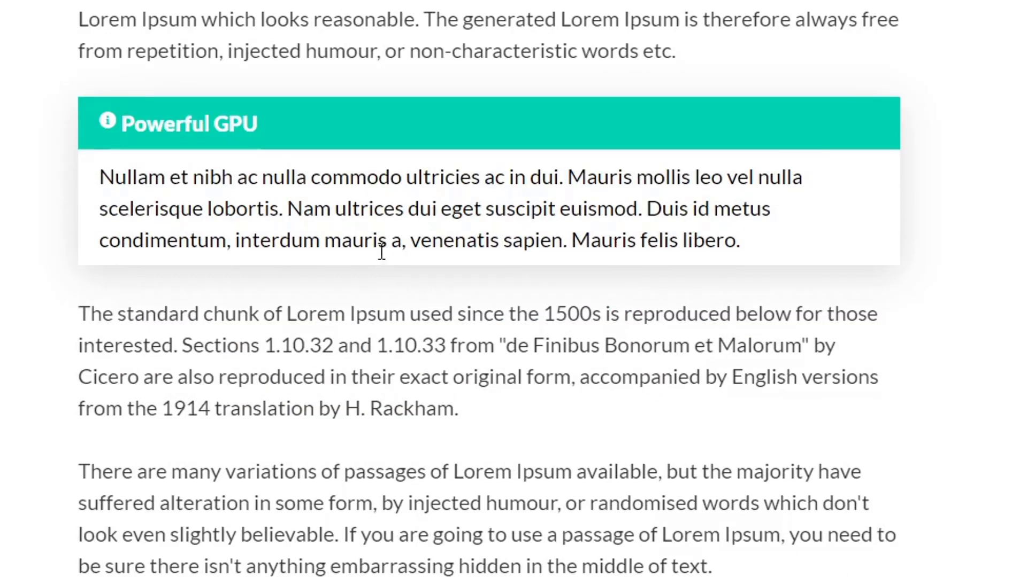
scroll(383, 256, "up", 4)
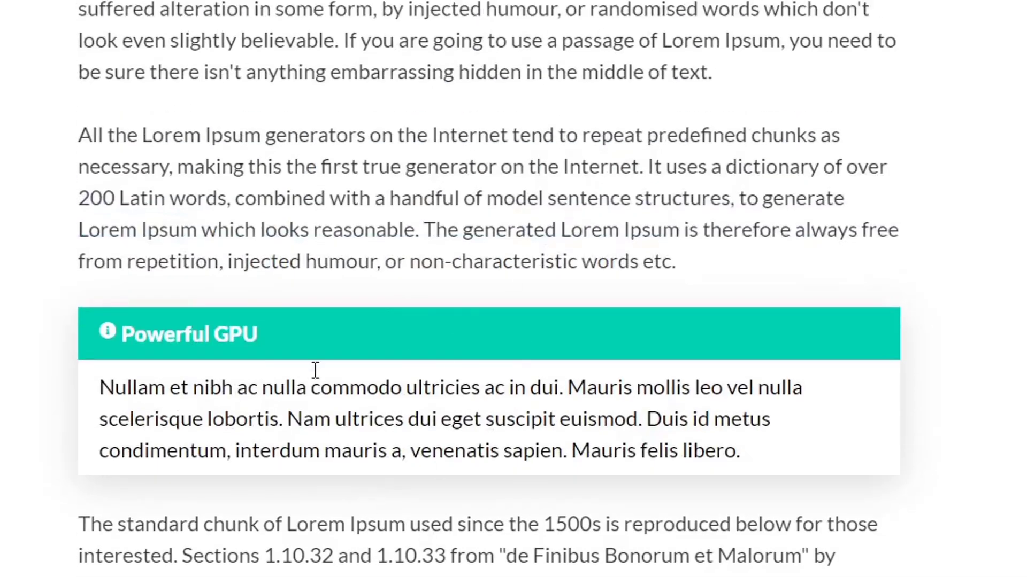
- Insert an AB Top Pick block below the paragraph ending "non-characteristic words etc.", further down from the "Powerful GPU" notice
scroll(611, 275, "down", 4)
scroll(614, 259, "down", 2)
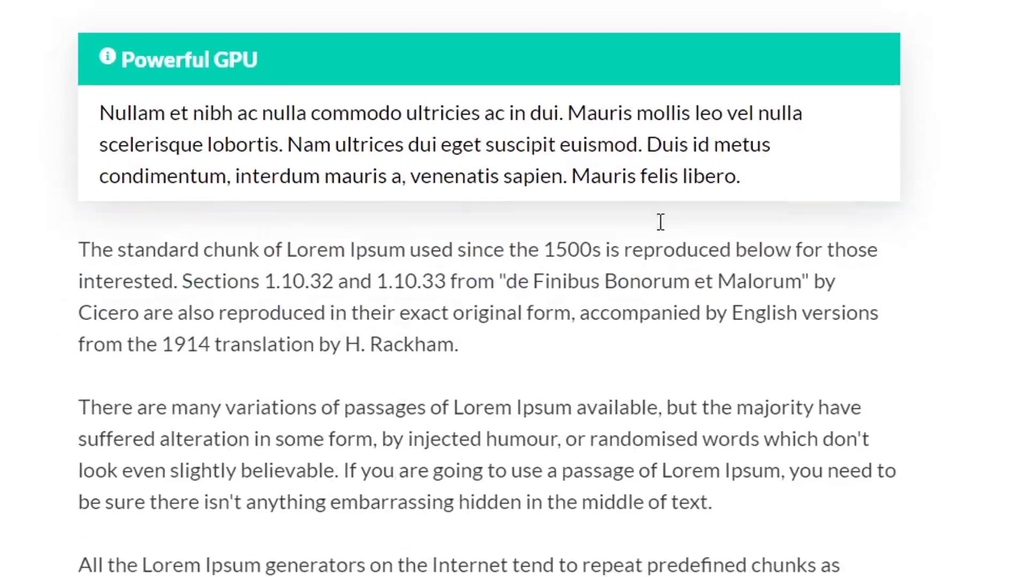
scroll(563, 345, "down", 8)
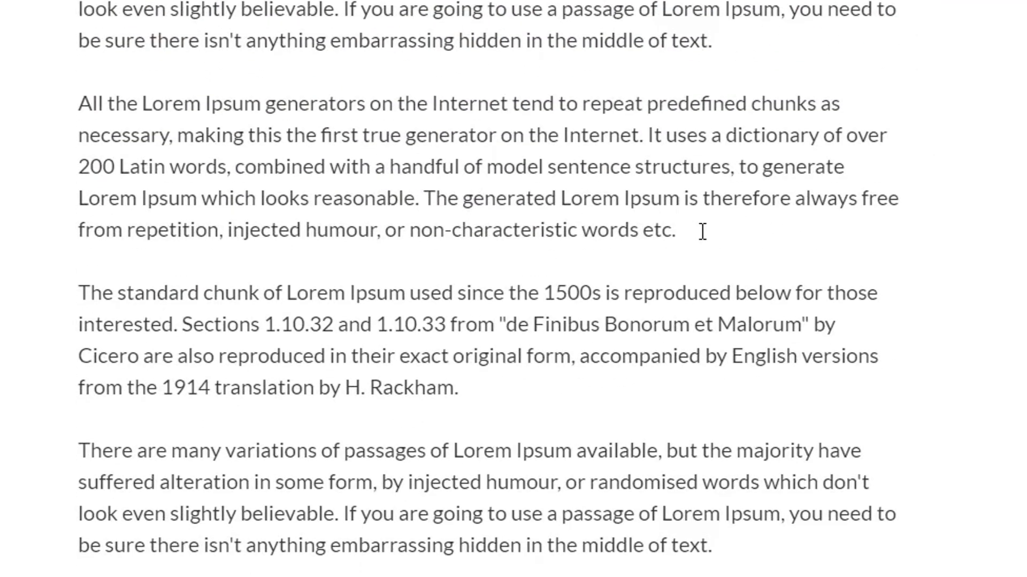
left_click(702, 231)
key("Return")
type("/AB")
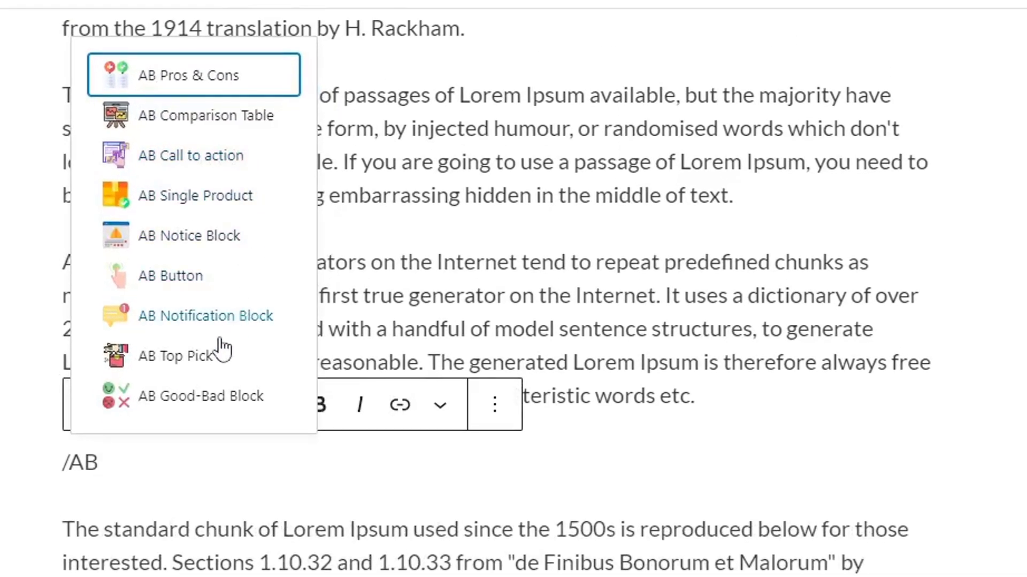
left_click(178, 366)
scroll(586, 544, "down", 3)
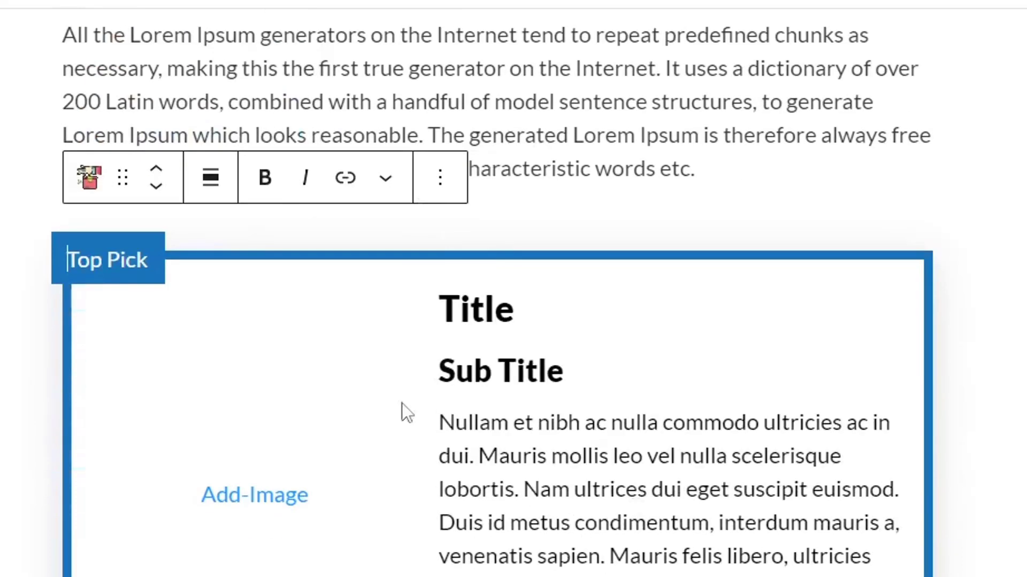
double_click(499, 312)
triple_click(541, 373)
double_click(587, 455)
triple_click(587, 454)
left_click(308, 457)
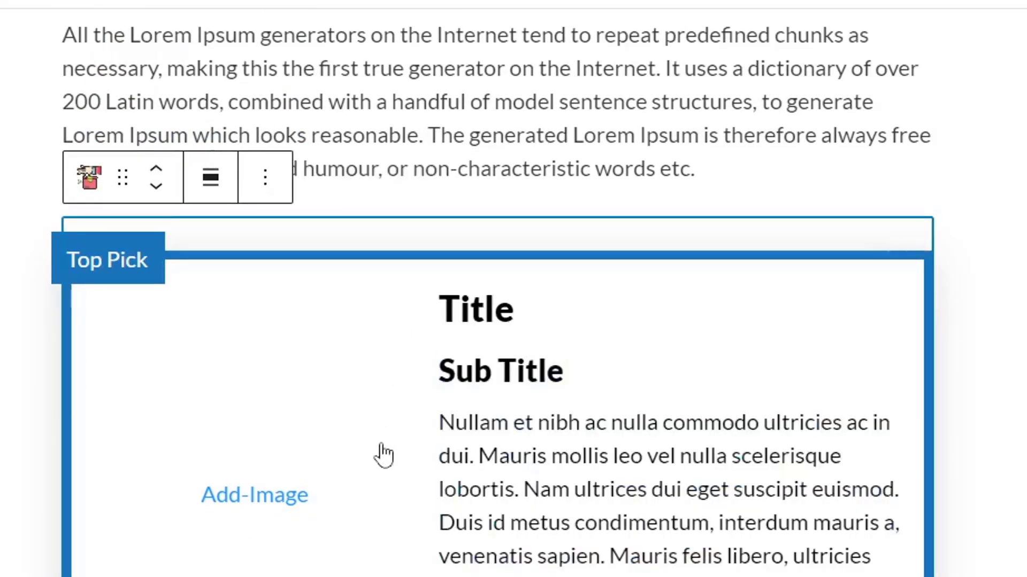
left_click(892, 149)
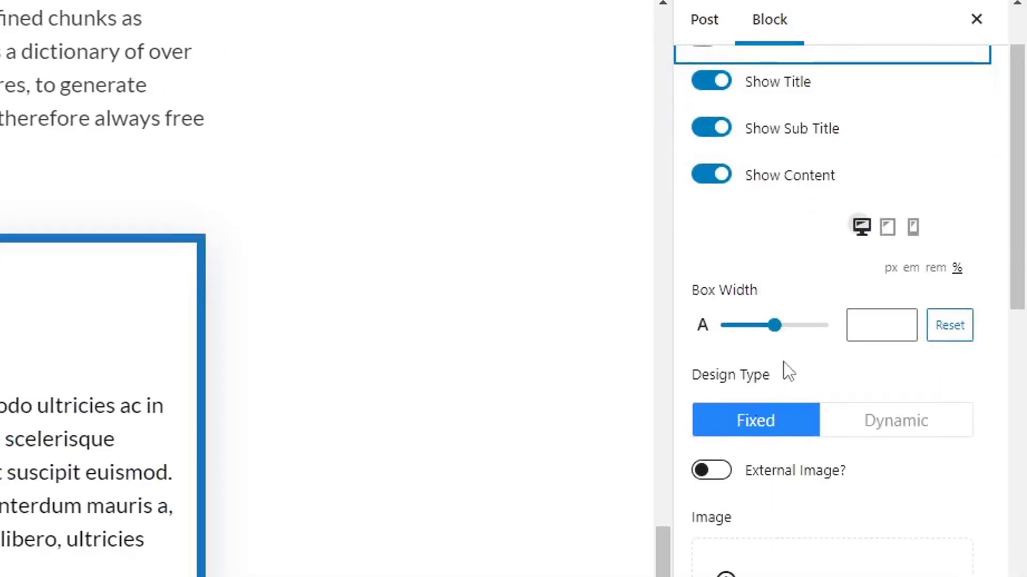
left_click(723, 482)
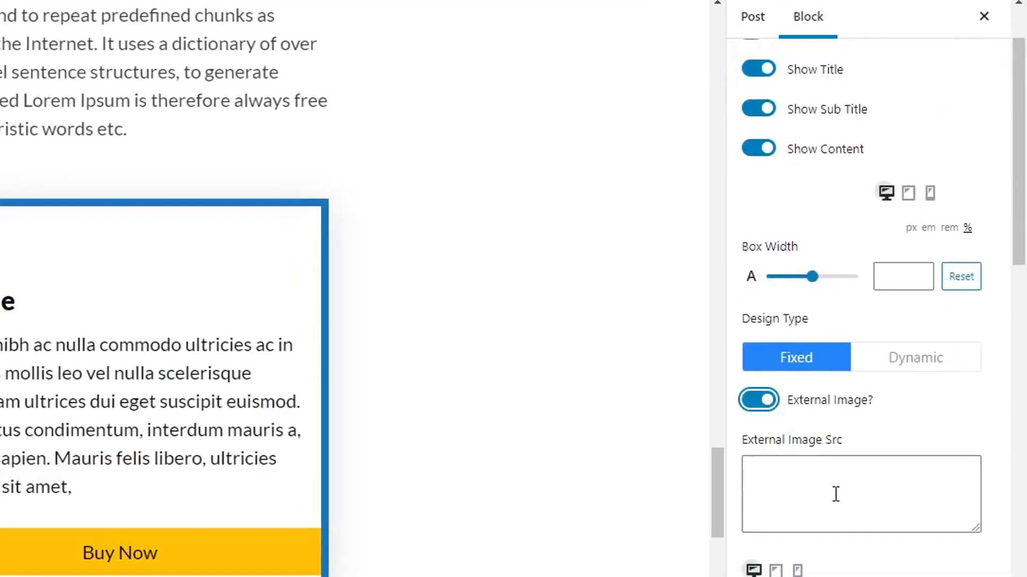
left_click(836, 495)
right_click(829, 491)
key("Escape")
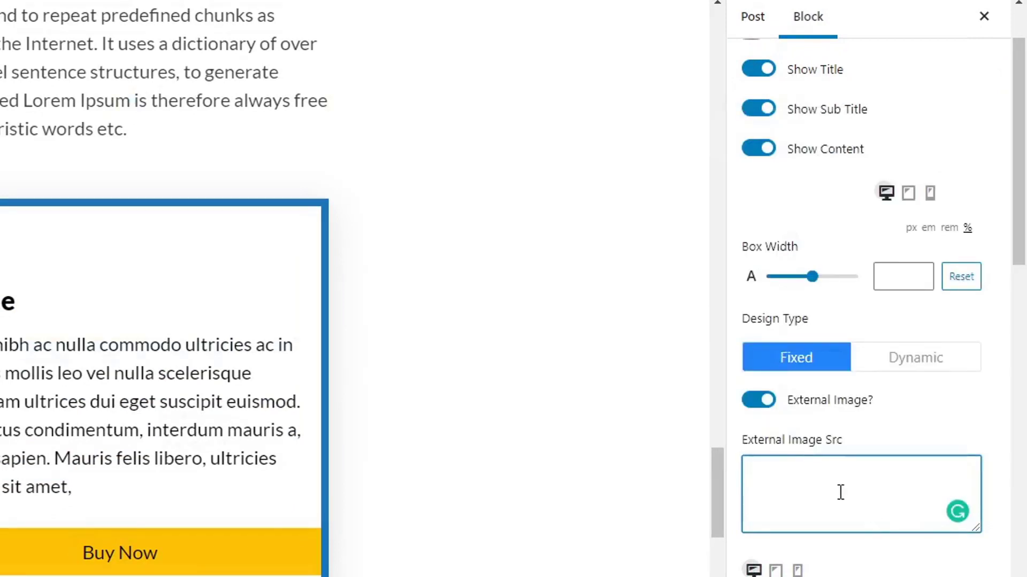
key("ctrl+v")
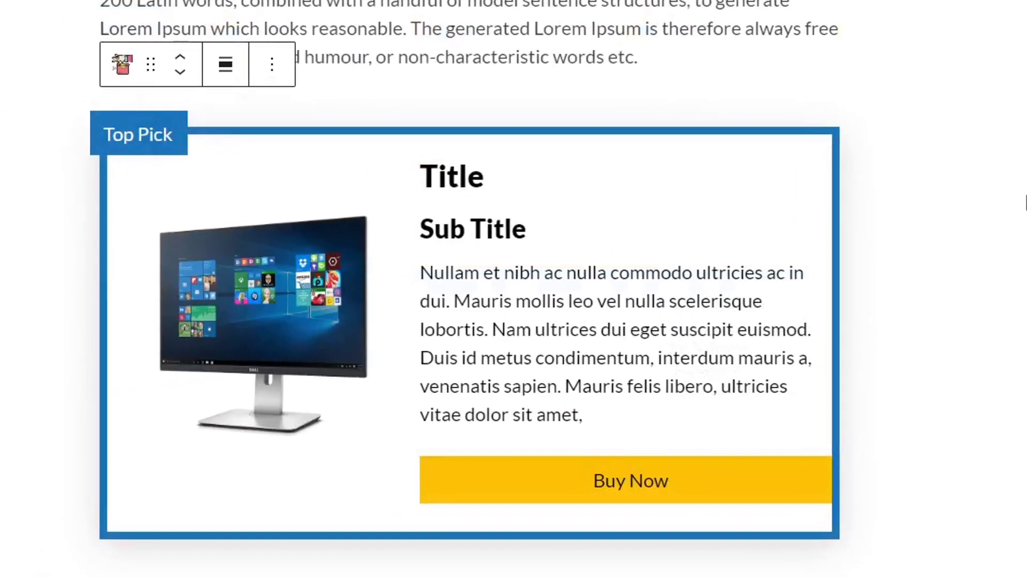
- Hide the subtitle of the Top Pick block in its general settings
left_click(941, 206)
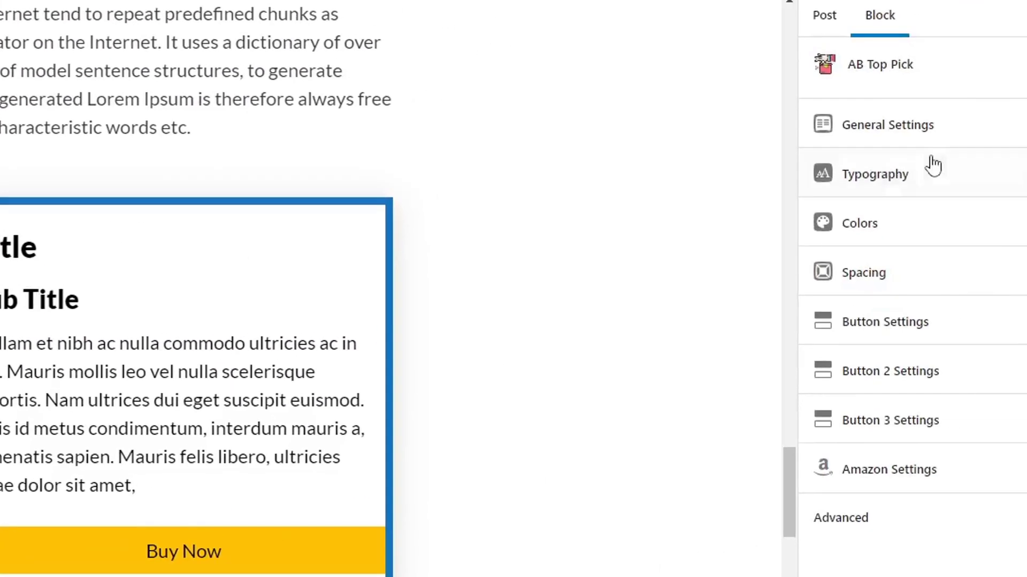
left_click(848, 140)
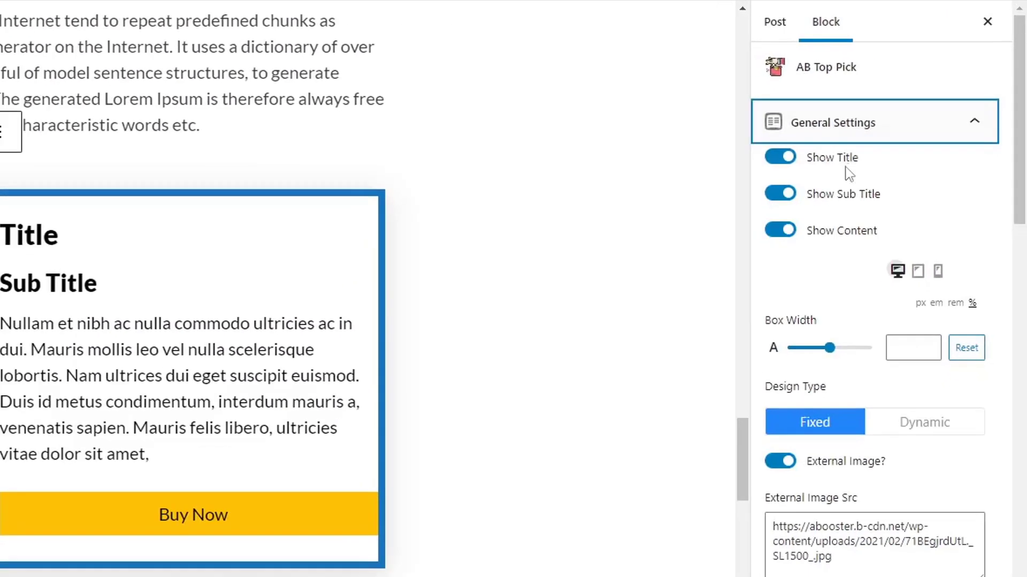
left_click(773, 211)
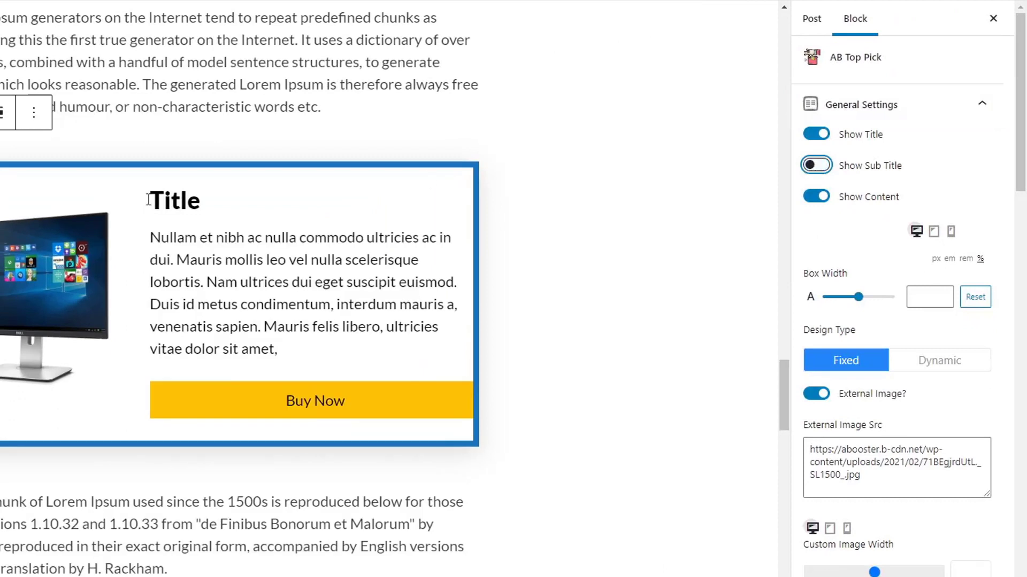
- Replace the Top Pick block's title with "HP Monitor for Gaming"
double_click(195, 199)
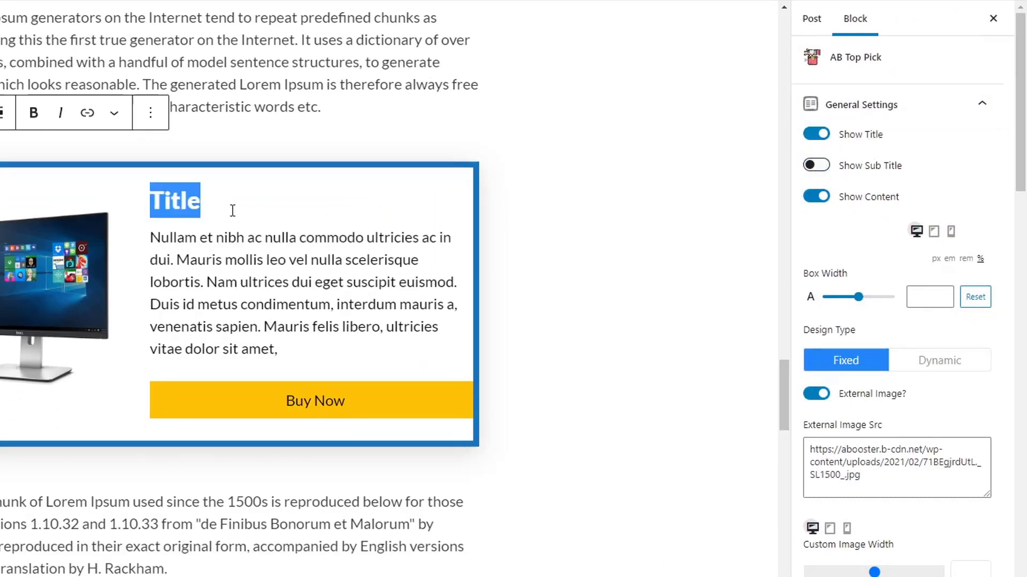
type("HP Monitor for Gaming")
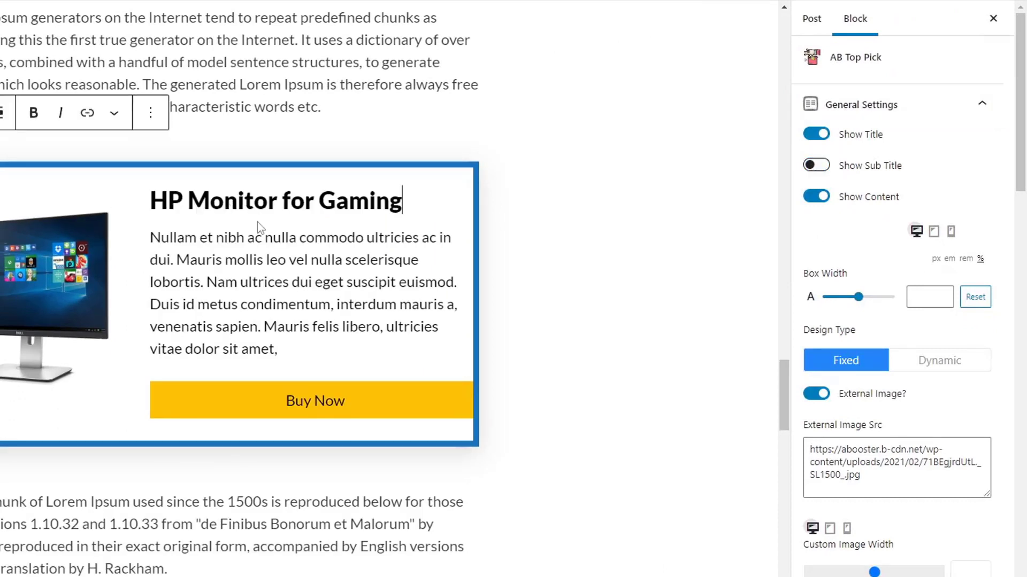
triple_click(284, 272)
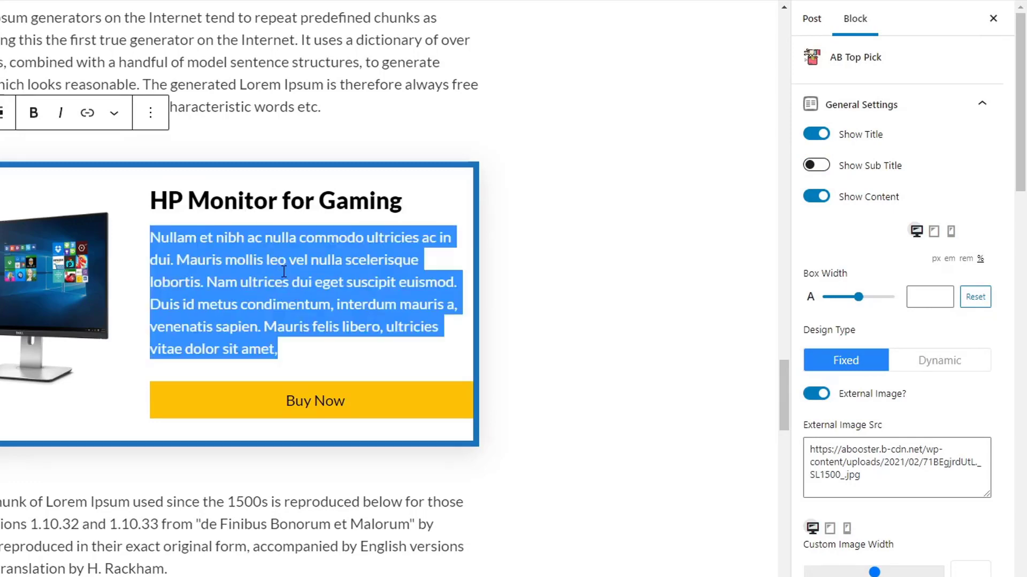
left_click(331, 316)
left_click(561, 239)
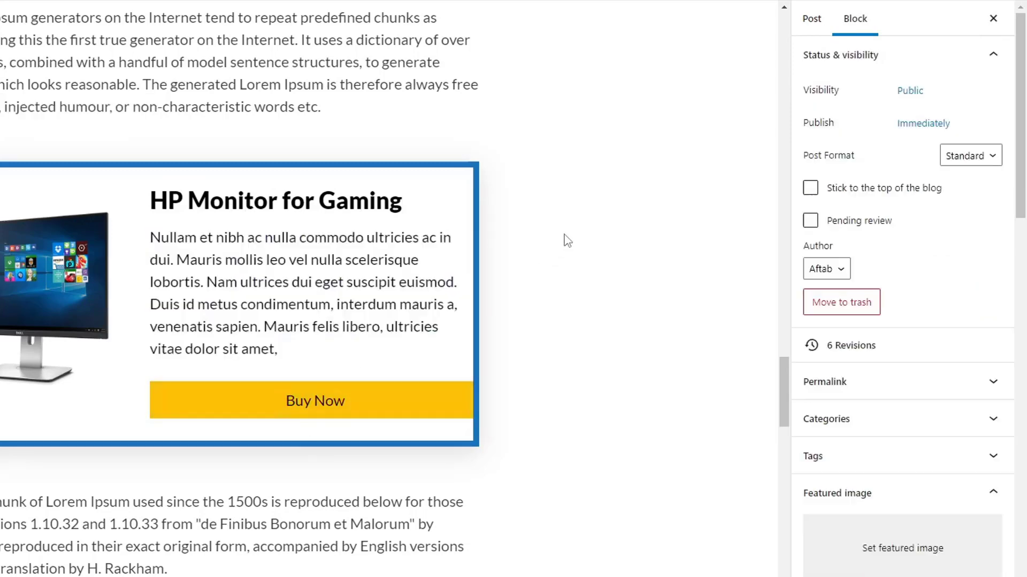
- Insert an AB Good-Bad Block below the Top Pick box, after the paragraph ending "hidden in the middle of text."
scroll(526, 212, "down", 5)
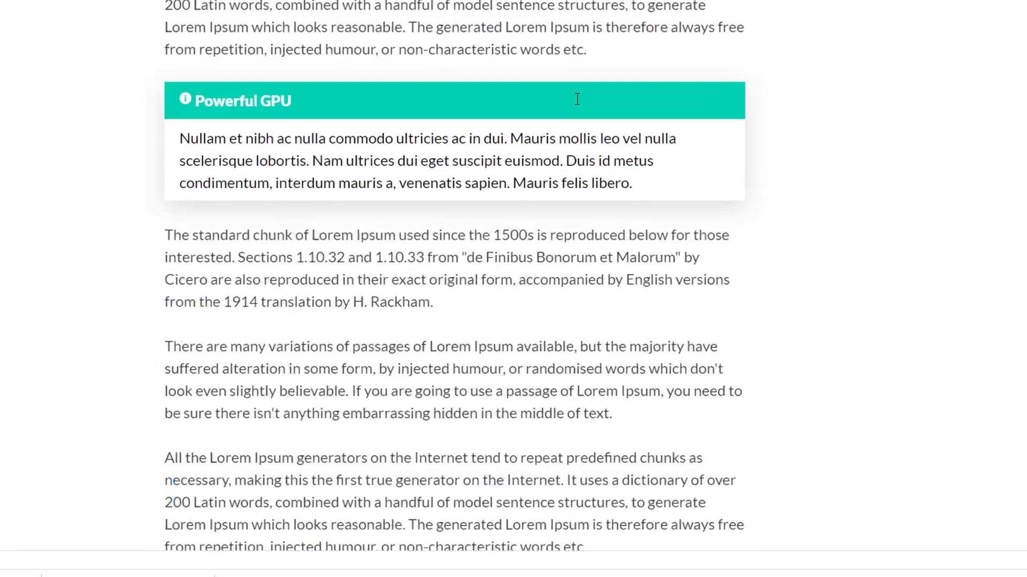
scroll(578, 101, "up", 3)
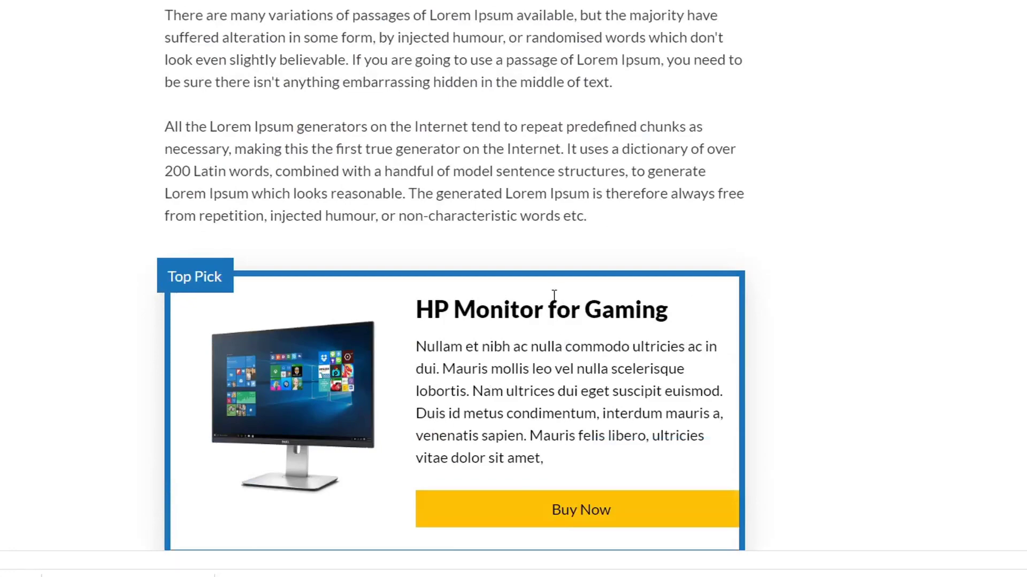
scroll(554, 296, "down", 8)
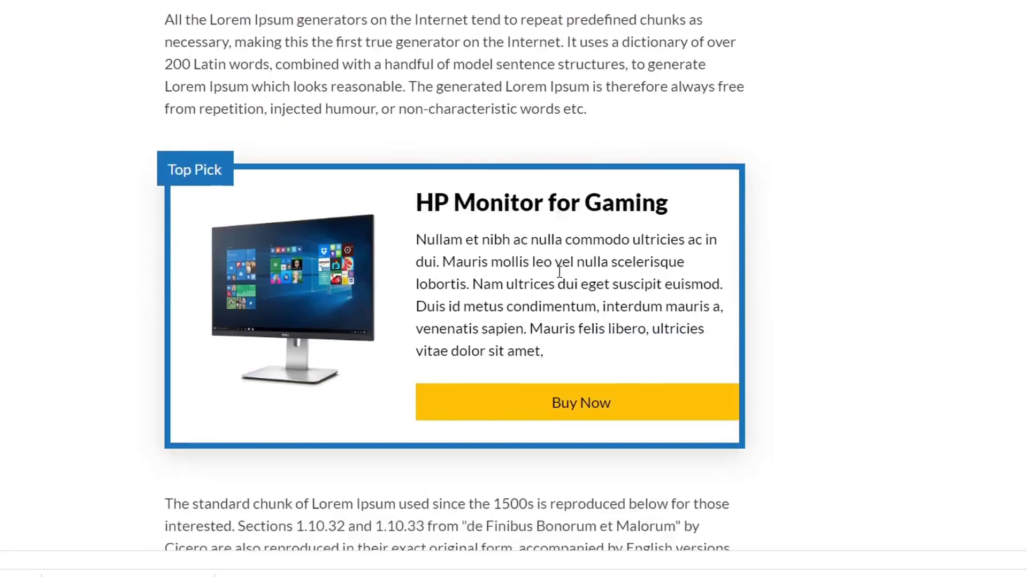
left_click(488, 157)
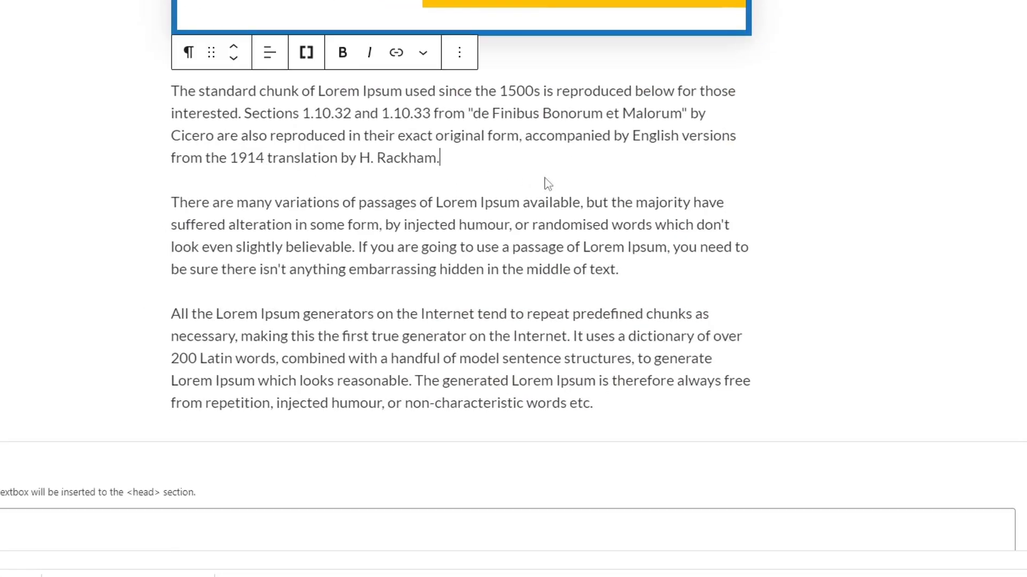
left_click(649, 270)
key("Return")
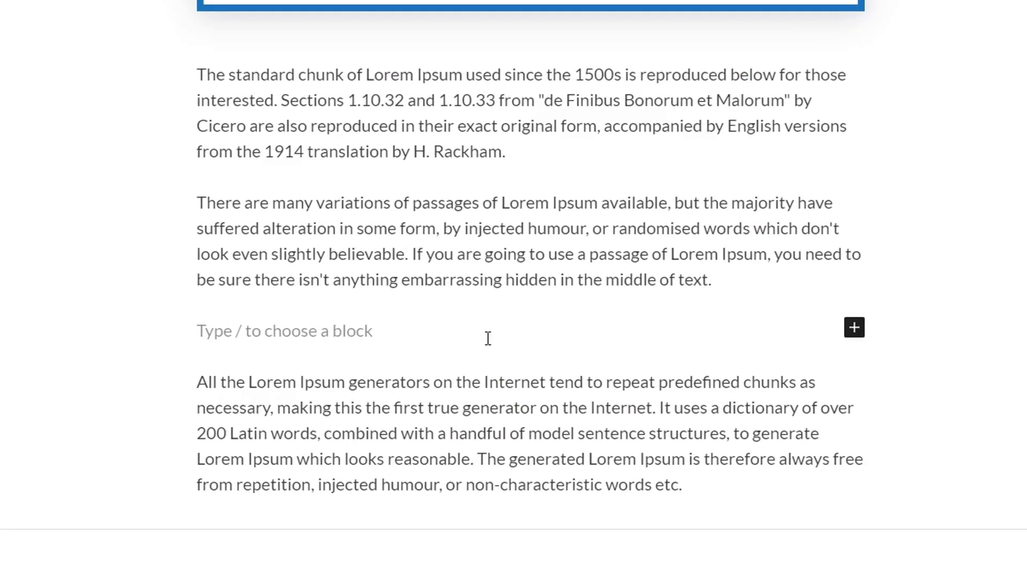
type("/ab")
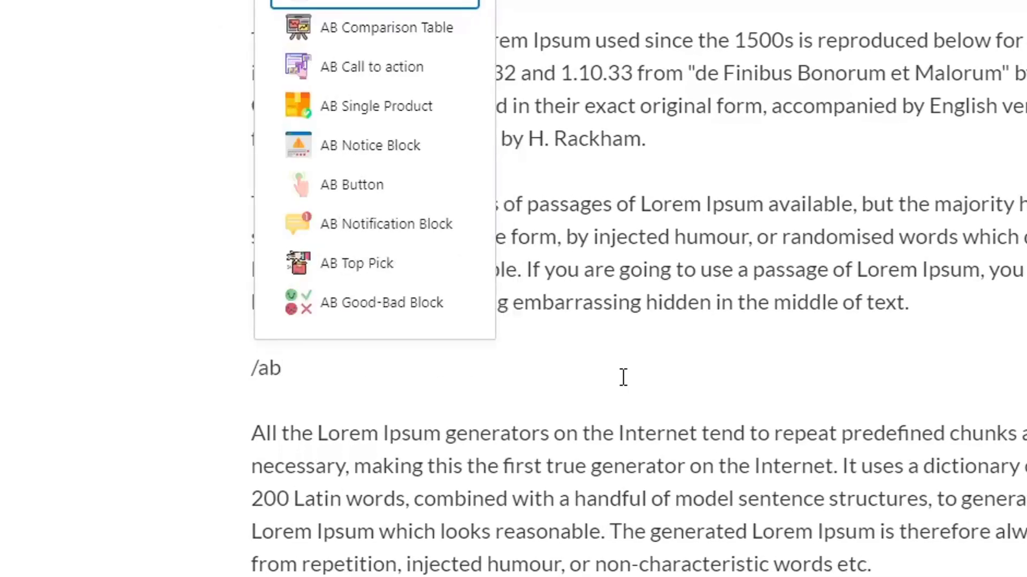
left_click(383, 317)
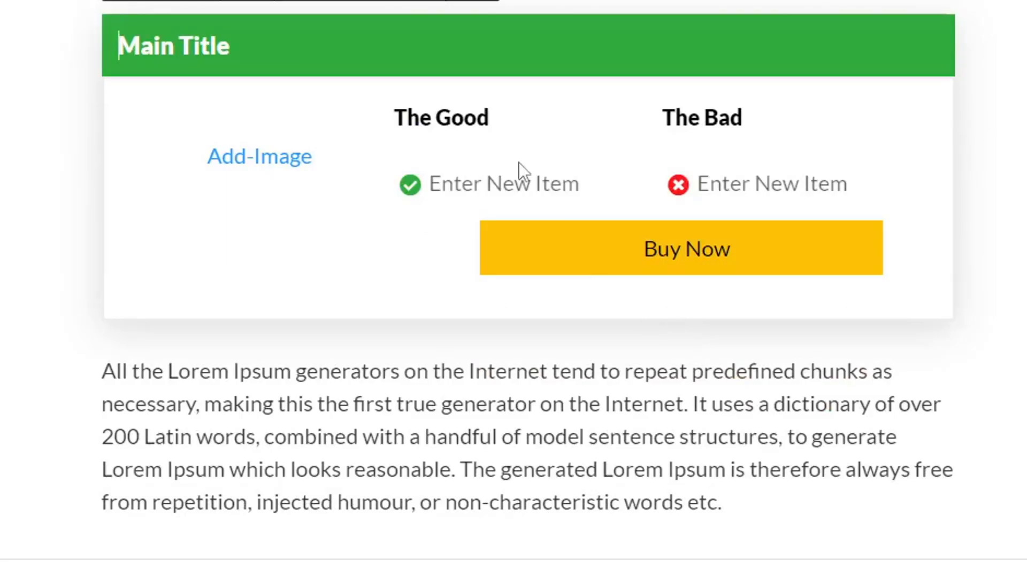
left_click(282, 209)
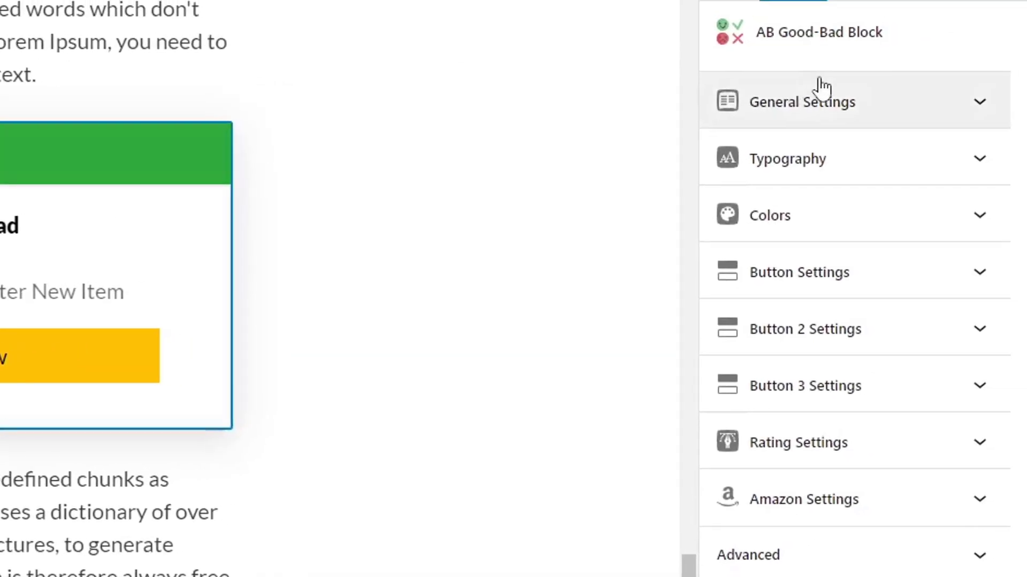
left_click(820, 124)
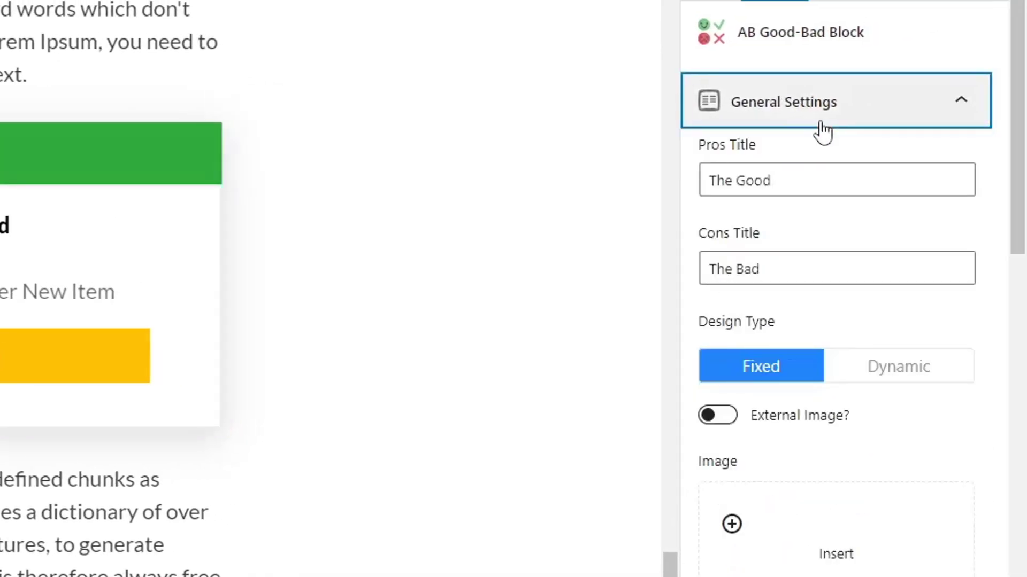
left_click(733, 415)
left_click(786, 525)
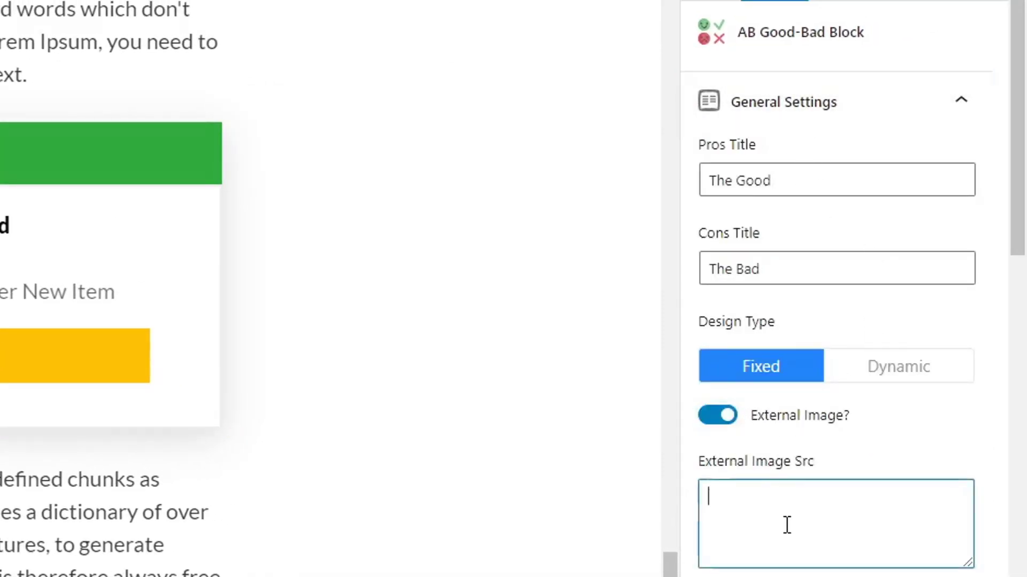
type("https://abooster.b-cdn.net/wp-content/uploads/2021/02/71BEgjrdUtL._SL1500_.jpg")
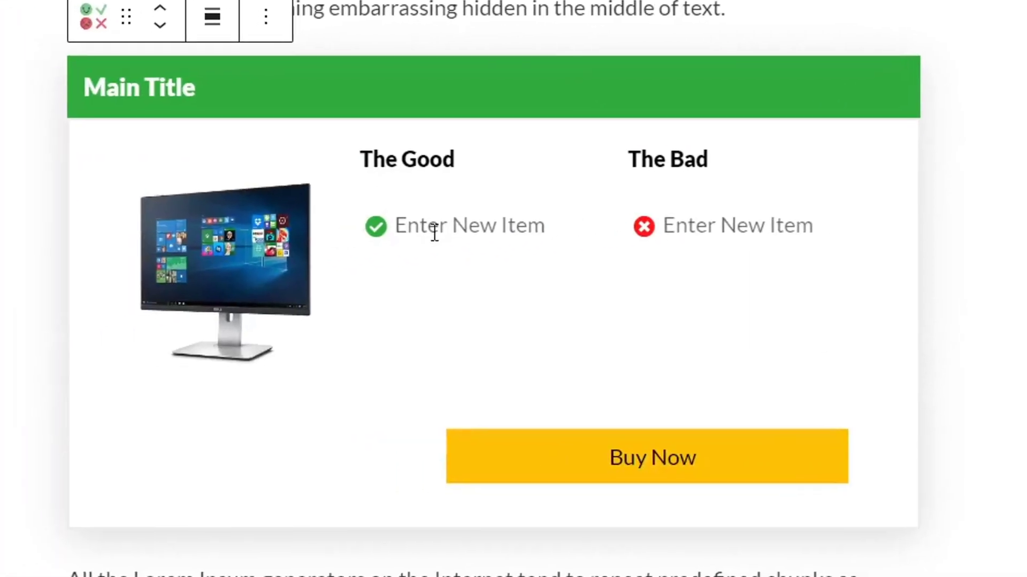
- Fill "The Good" list with four items reading "All the Lorem Ipsum generators on", copied from the paragraph below the block
left_click(497, 232)
left_click(227, 571)
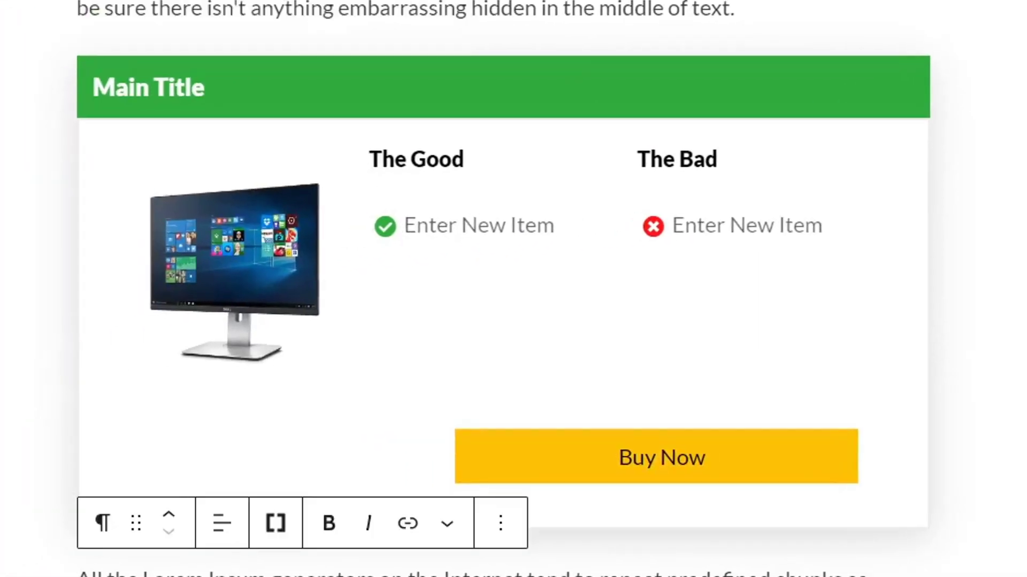
left_click_drag(78, 576, 404, 576)
key("ctrl+c")
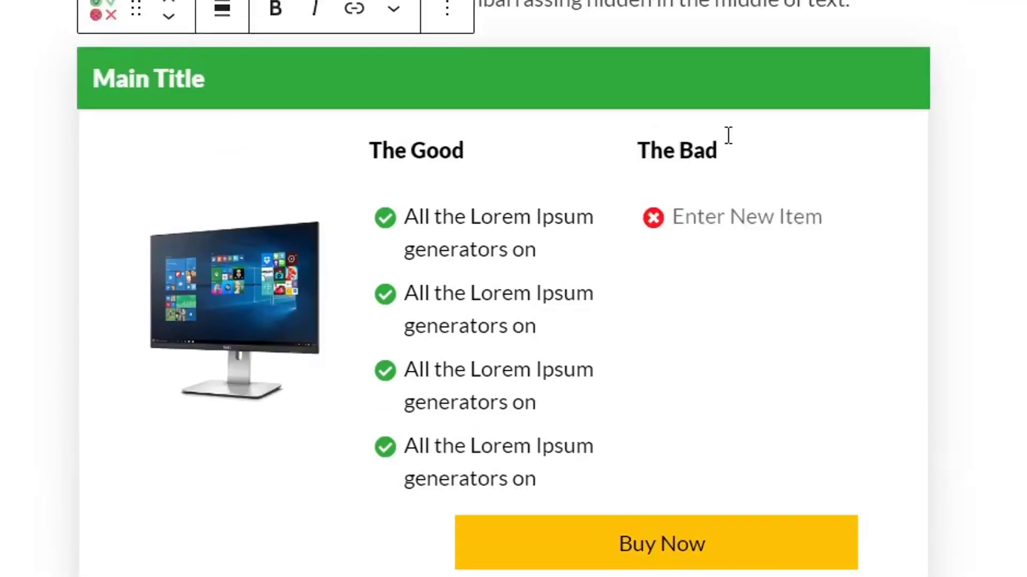
- Fill "The Bad" list with four items reading "All the Lorem Ipsum generators on"
left_click(724, 220)
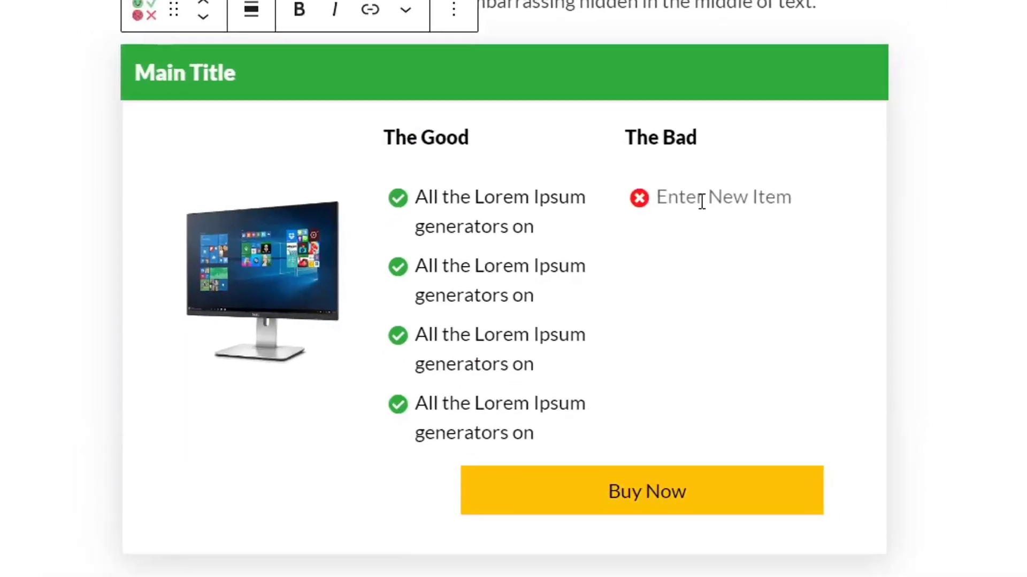
key("ctrl+v")
key("Return")
key("ctrl+v")
key("Return")
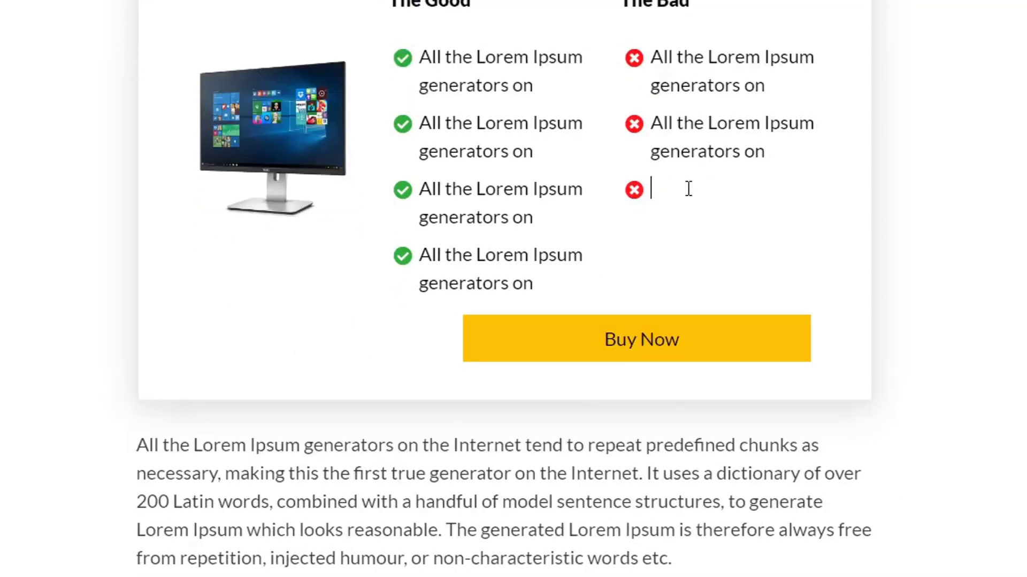
key("ctrl+v")
key("Return")
key("ctrl+v")
scroll(689, 189, "up", 3)
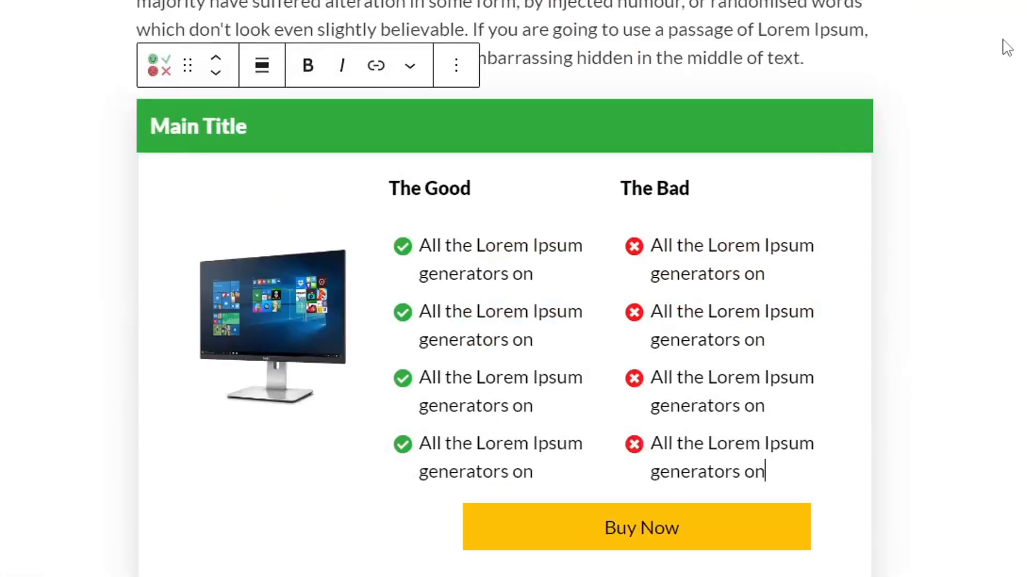
- Set the Good-Bad block's Buy Now button to open its link in a new tab
left_click(993, 53)
left_click(642, 513)
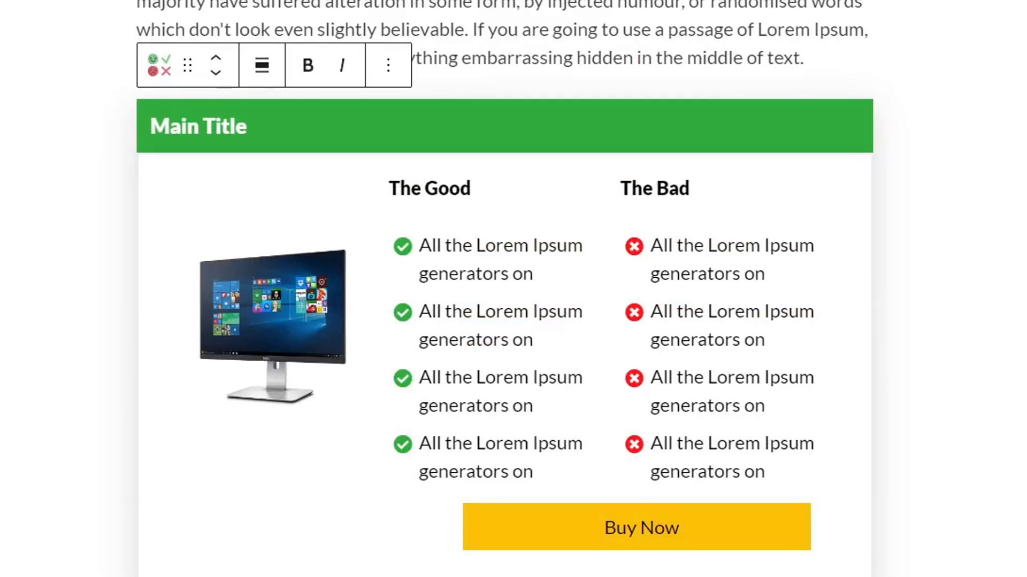
left_click(786, 220)
left_click(760, 346)
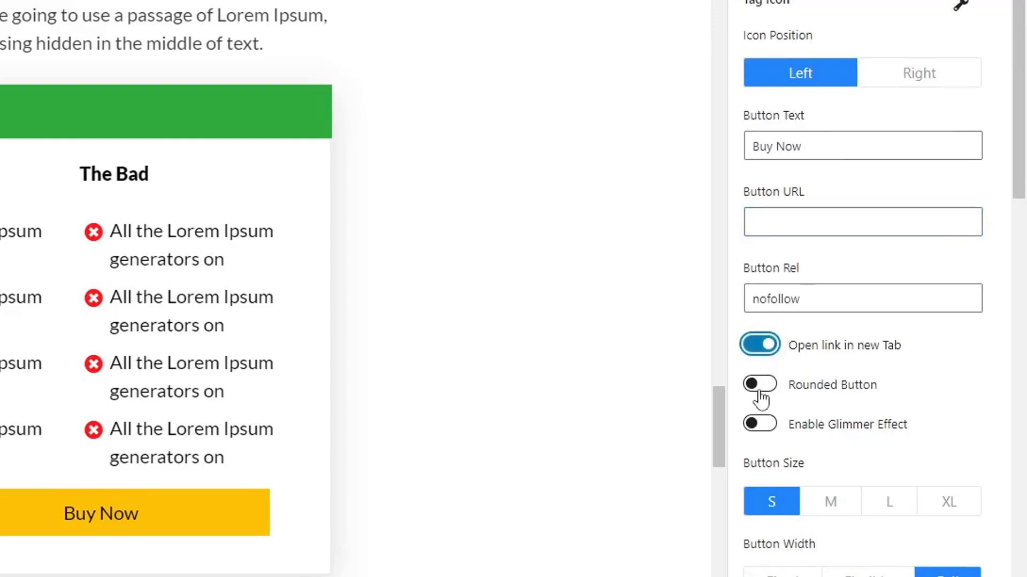
- Try the rounded shape on the Buy Now button, restore the square shape, and enable the glimmer effect
left_click(757, 389)
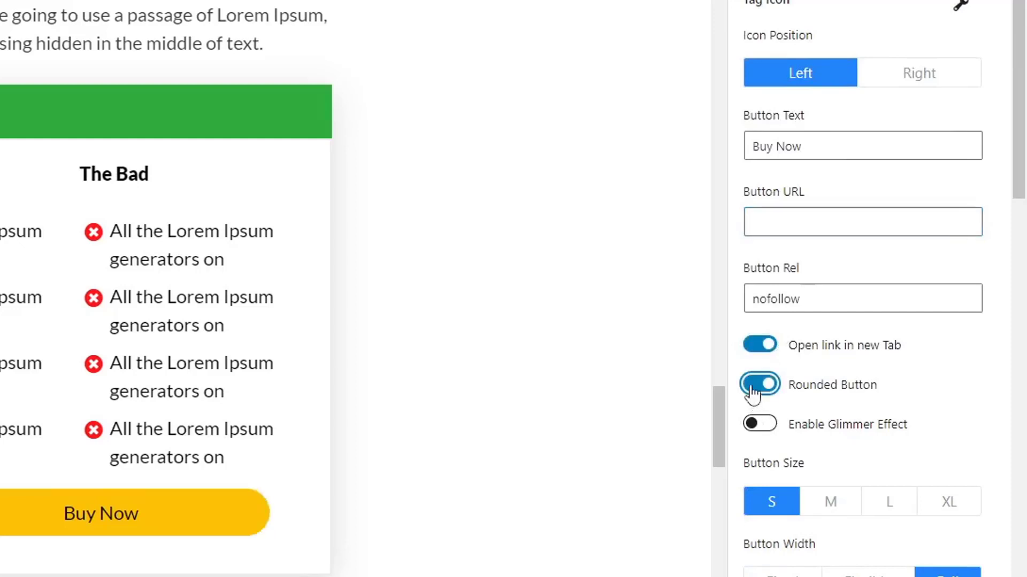
left_click(755, 392)
left_click(750, 425)
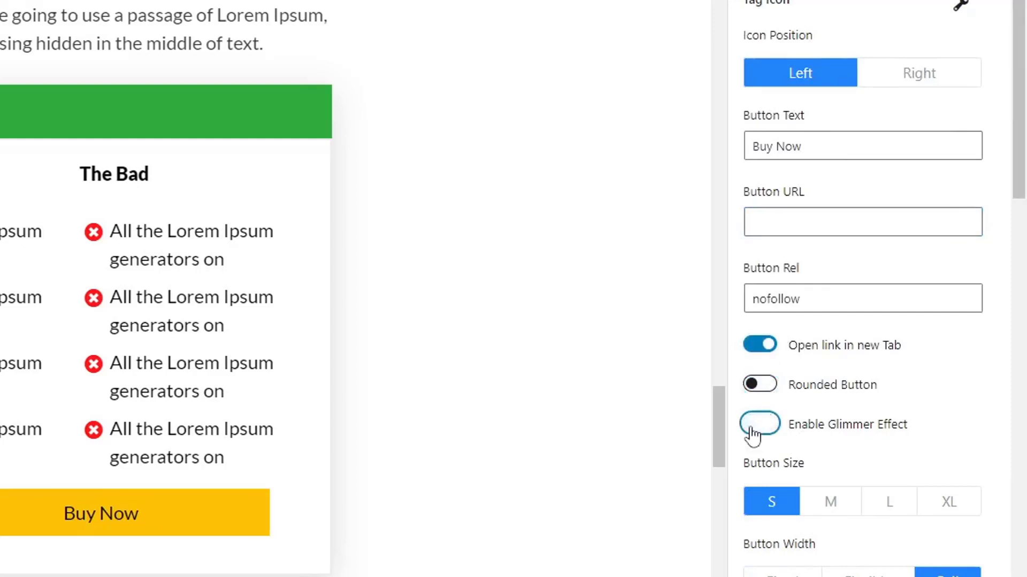
scroll(751, 428, "down", 3)
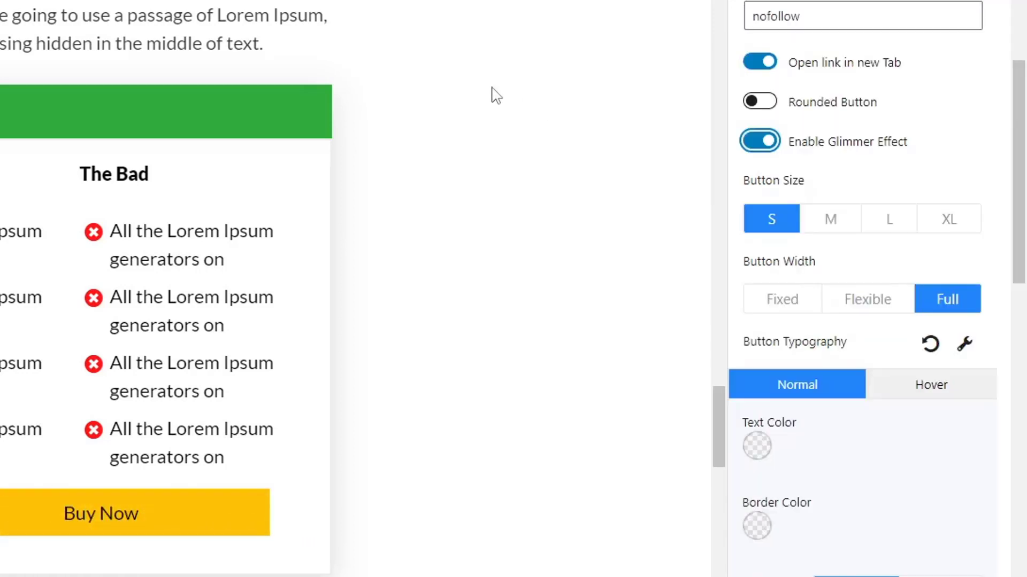
left_click(491, 86)
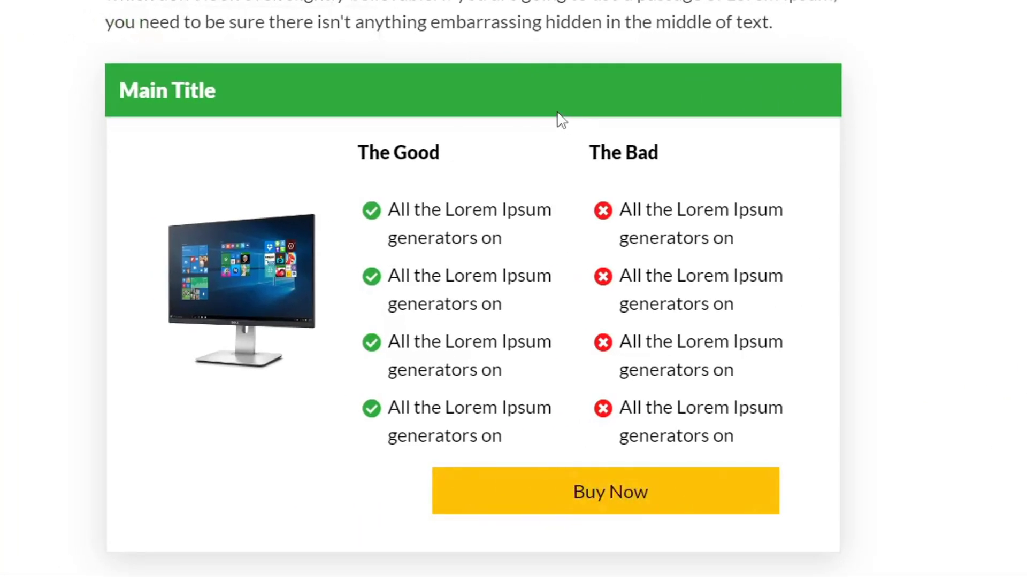
scroll(660, 62, "down", 5)
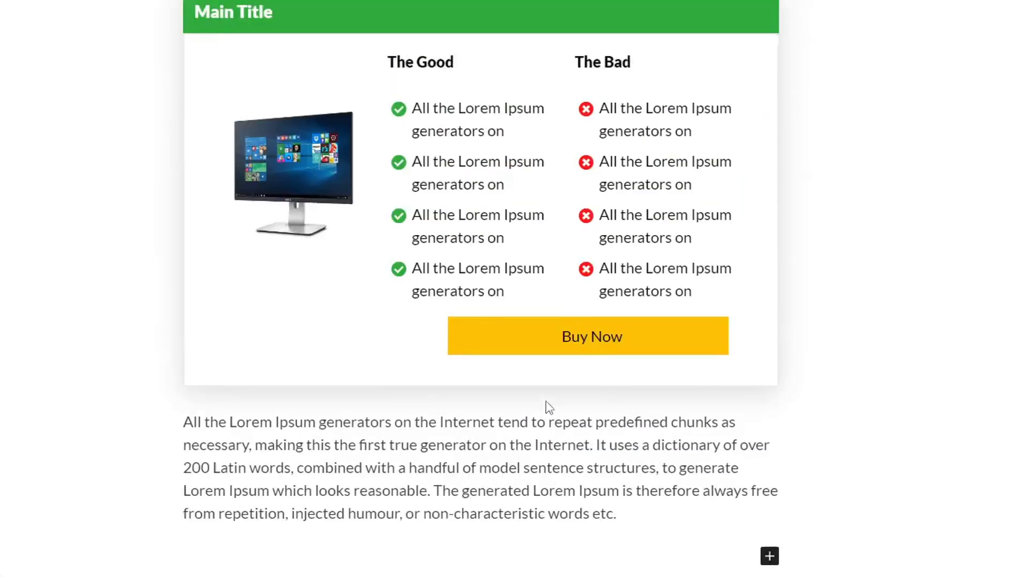